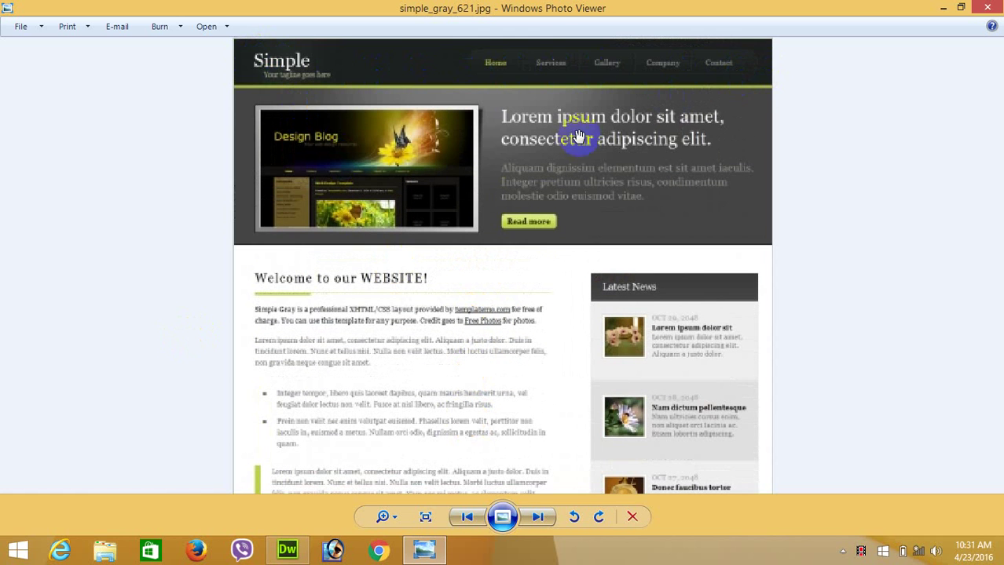
Step: Examine the website template image simple_gray_621.jpg from header to footer, then close the image viewer
mouse_move(338, 214)
mouse_down()
mouse_move(747, 221)
mouse_move(587, 157)
mouse_up()
scroll(399, 314, down, 2)
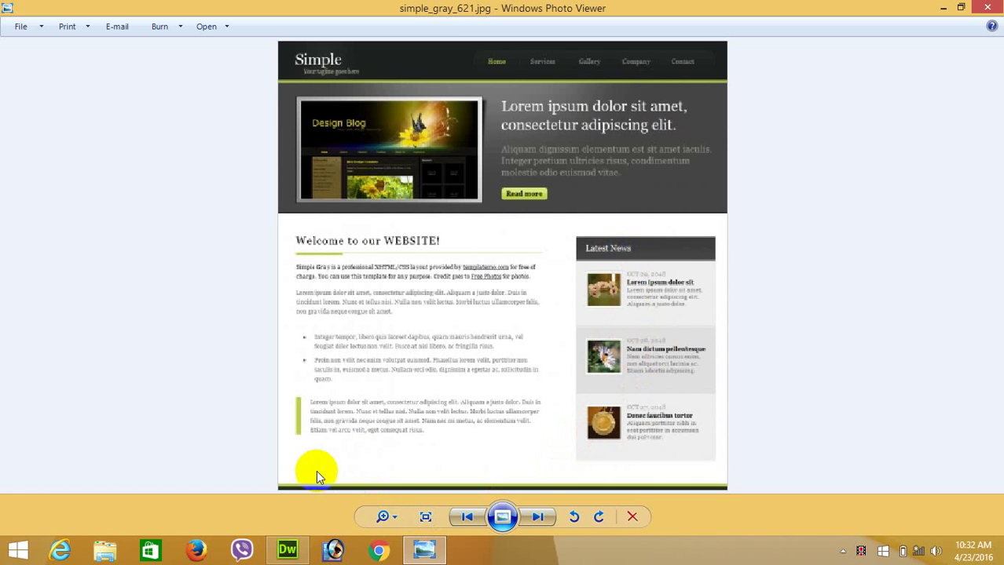
scroll(561, 463, up, 2)
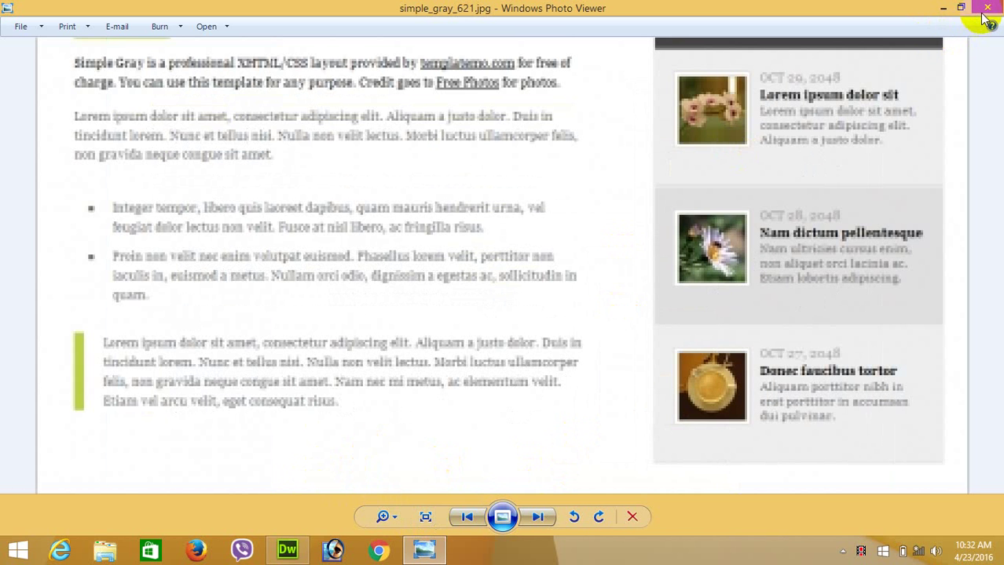
click(986, 9)
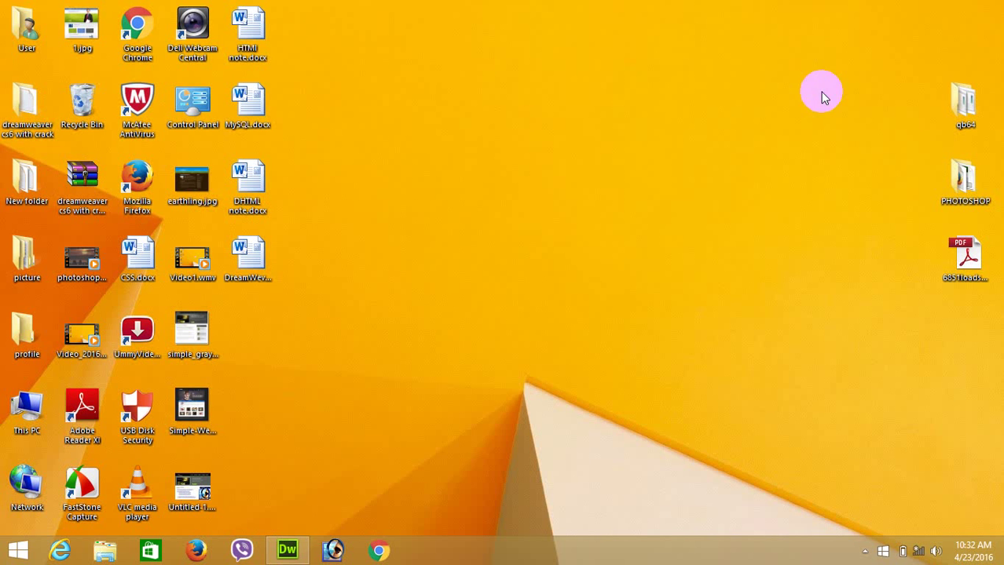
Step: Switch to Photoshop and create a 1004 × 800 pixel RGB document at 1 pixel/inch, placing its window mid-workspace
click(334, 552)
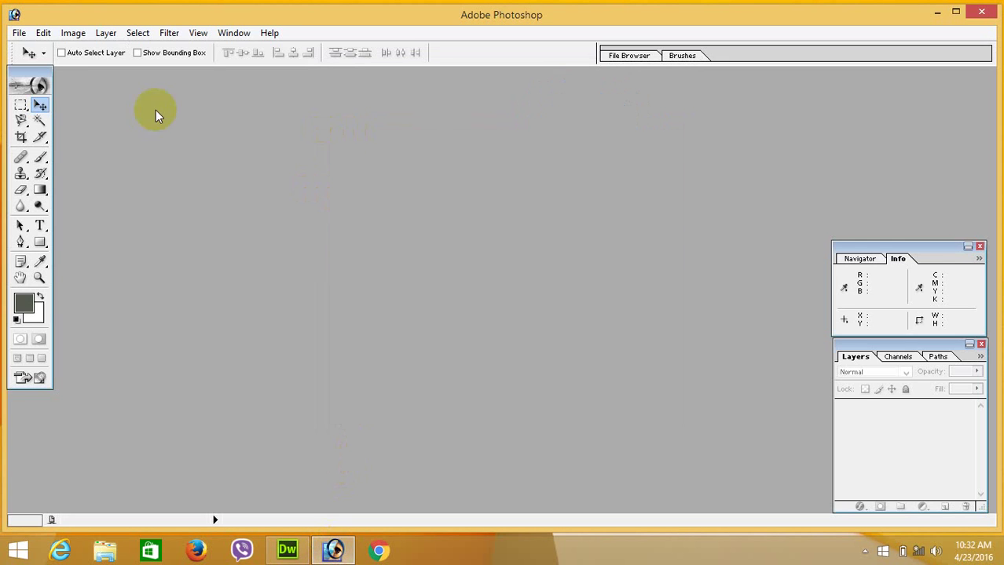
click(19, 33)
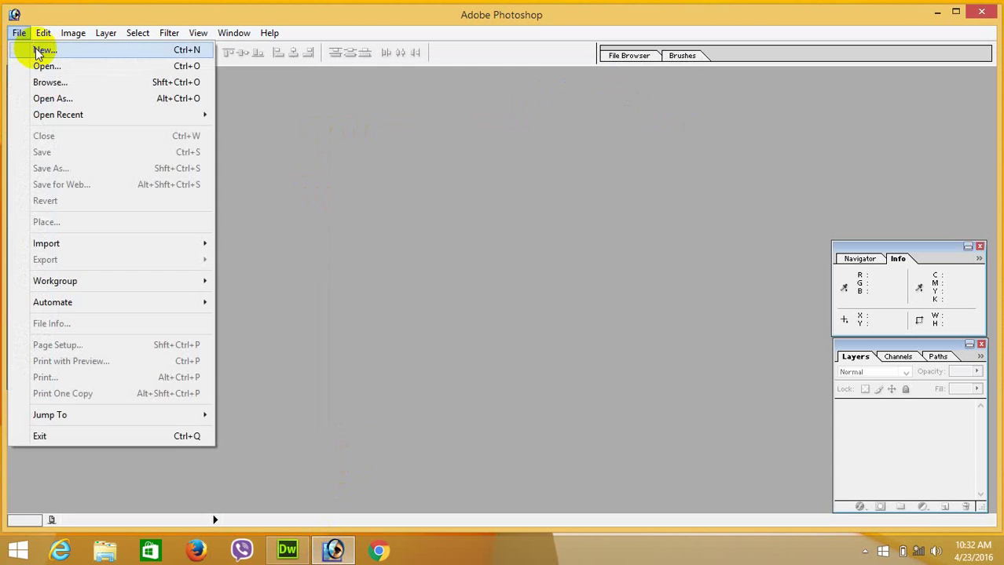
click(36, 48)
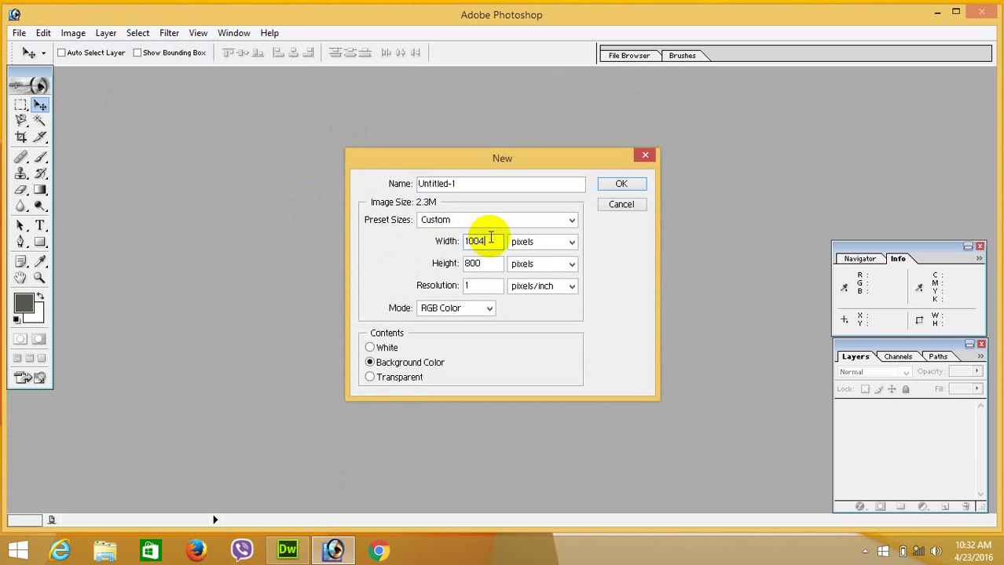
click(482, 284)
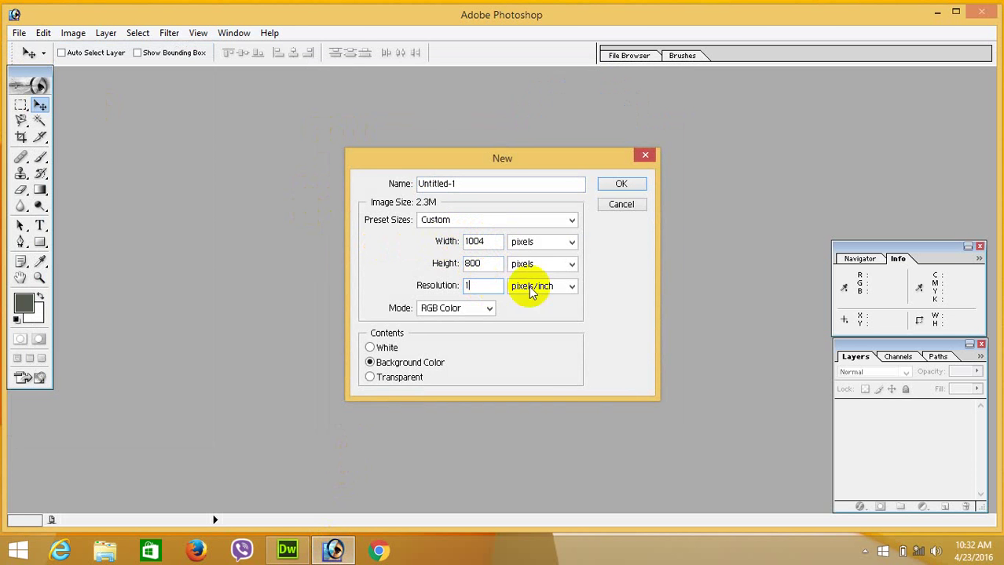
click(619, 186)
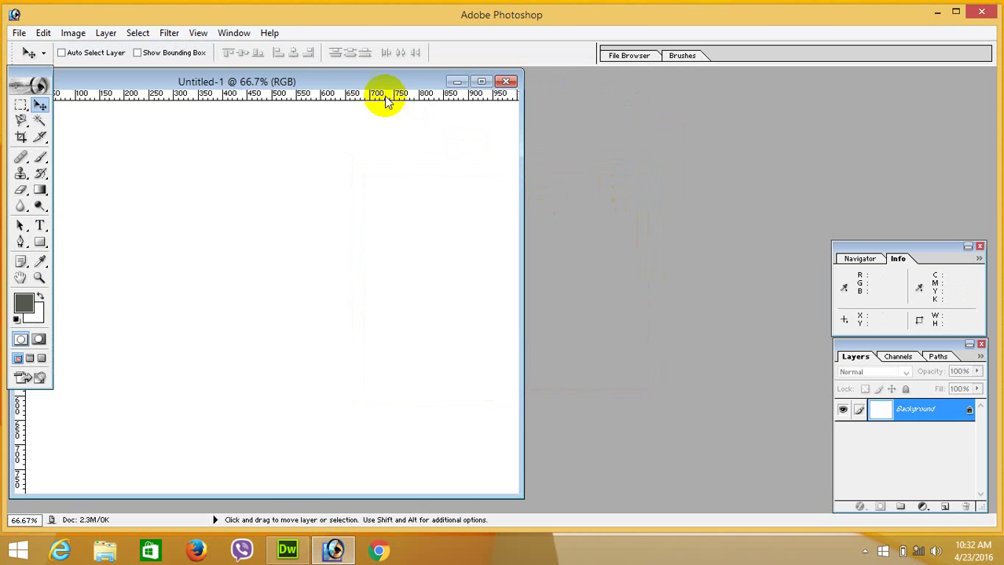
click(293, 82)
drag(293, 82, 528, 86)
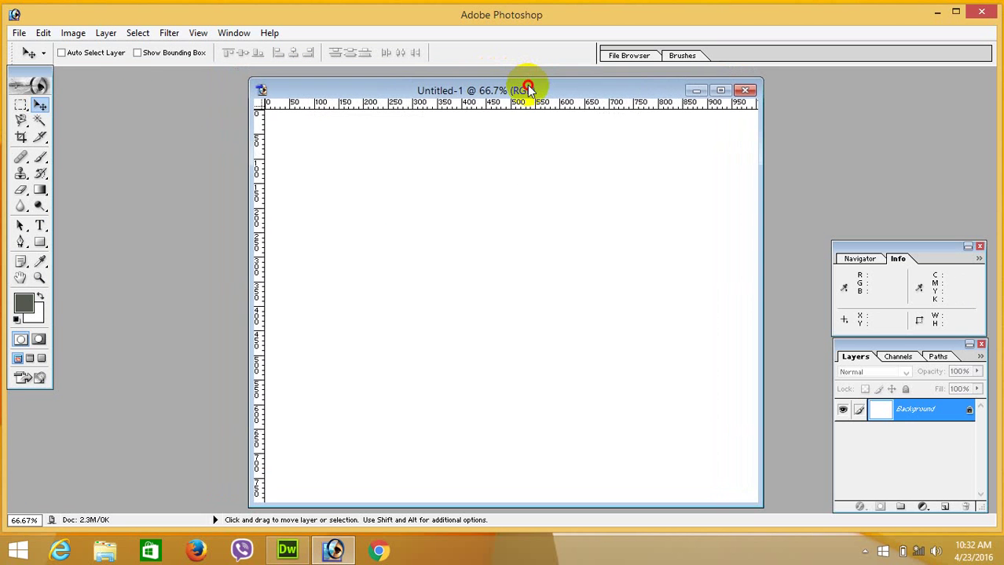
Step: Open simple_gray_621.jpg from the Desktop as a reference beside the blank document and make the blank document active
click(18, 33)
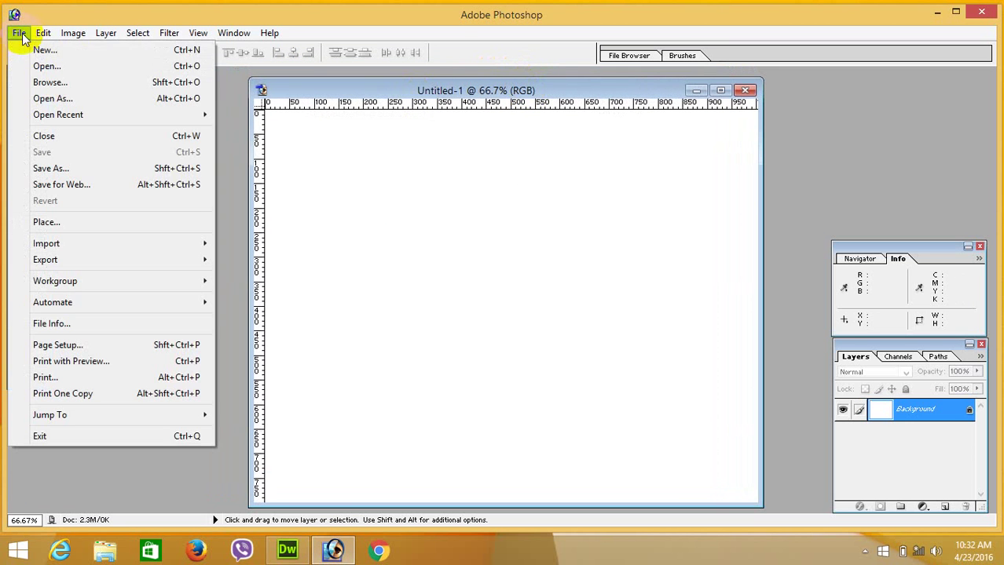
click(47, 67)
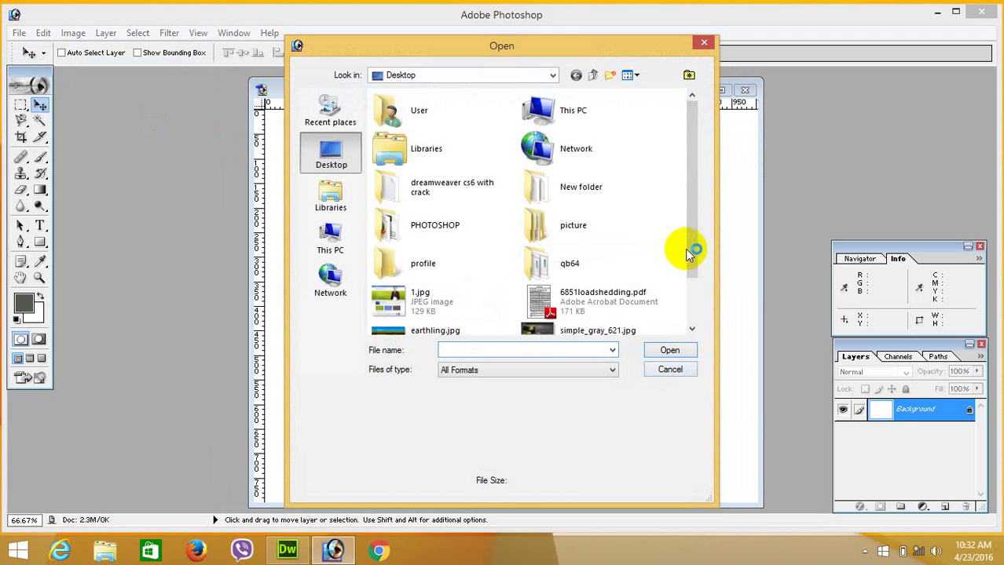
drag(692, 248, 698, 284)
click(561, 295)
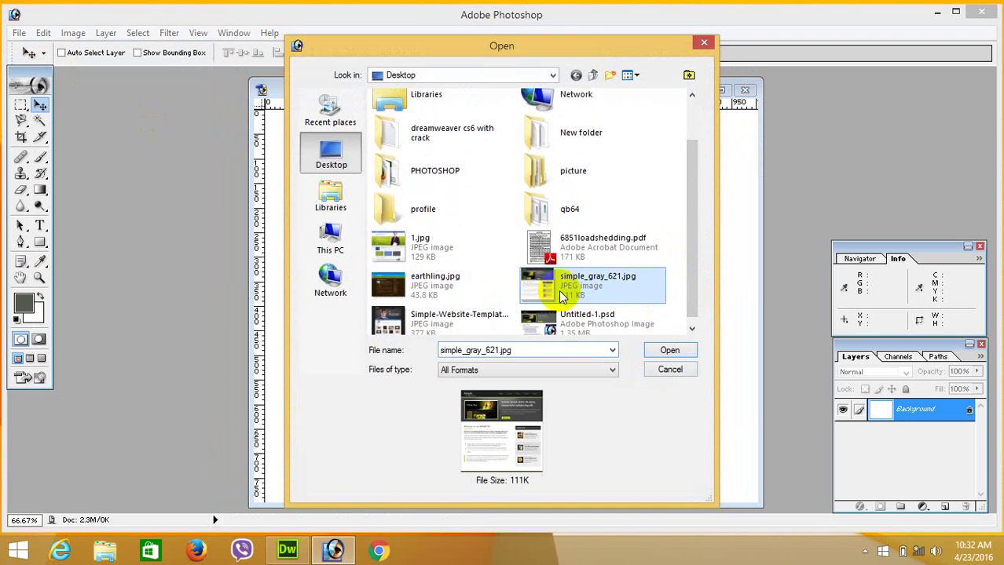
click(666, 350)
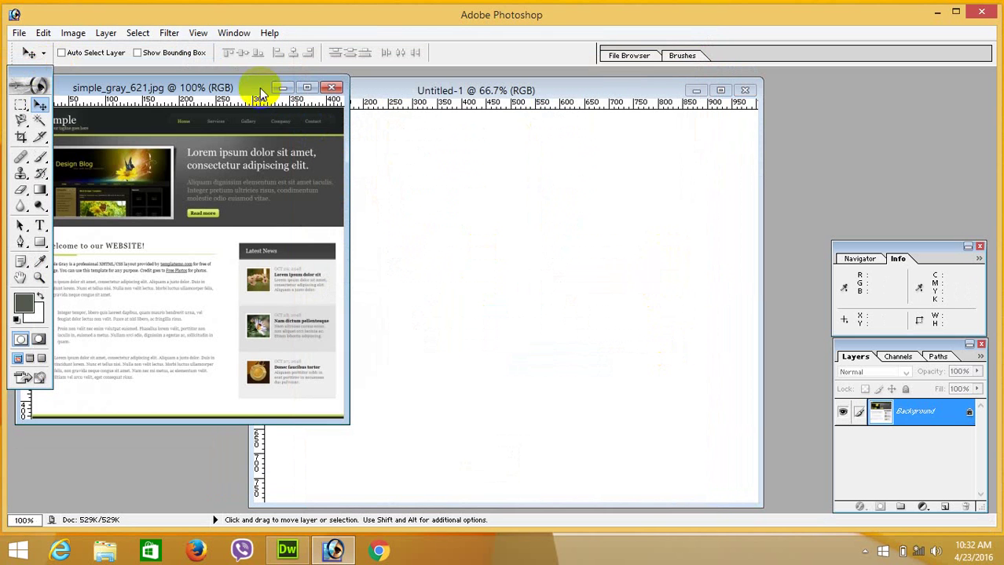
drag(224, 89, 297, 108)
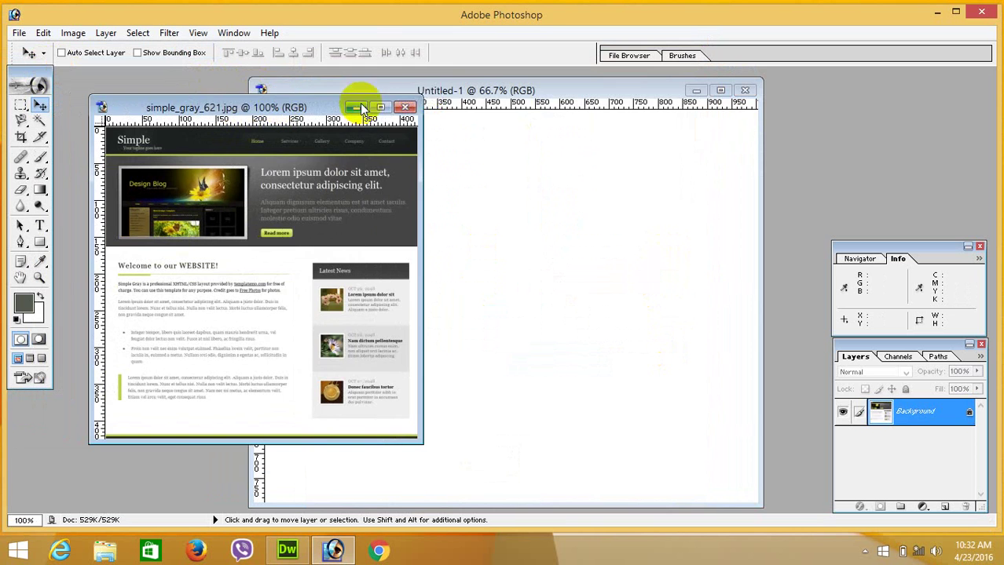
click(449, 97)
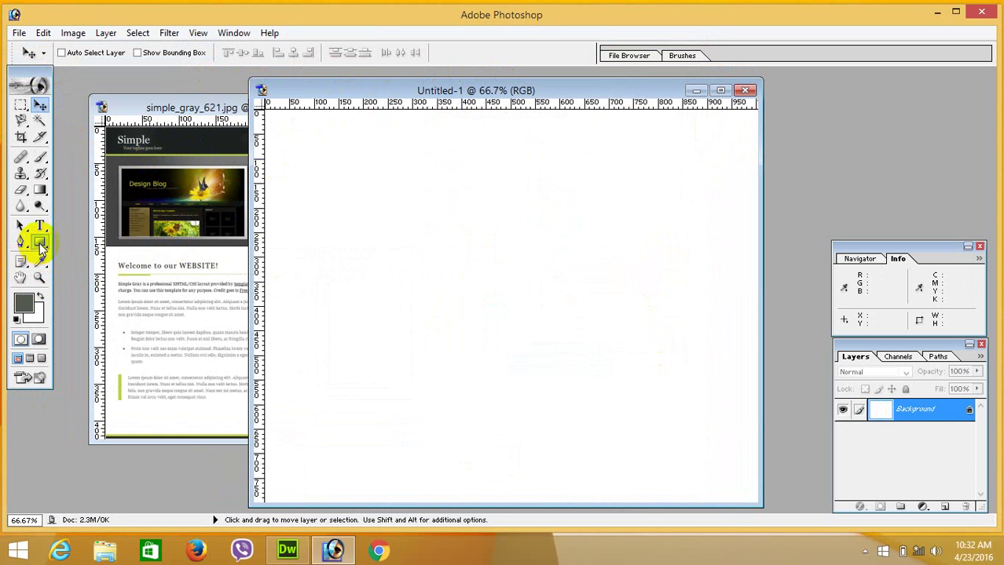
Step: Set the foreground colour to the near-black 1A1D17
click(23, 300)
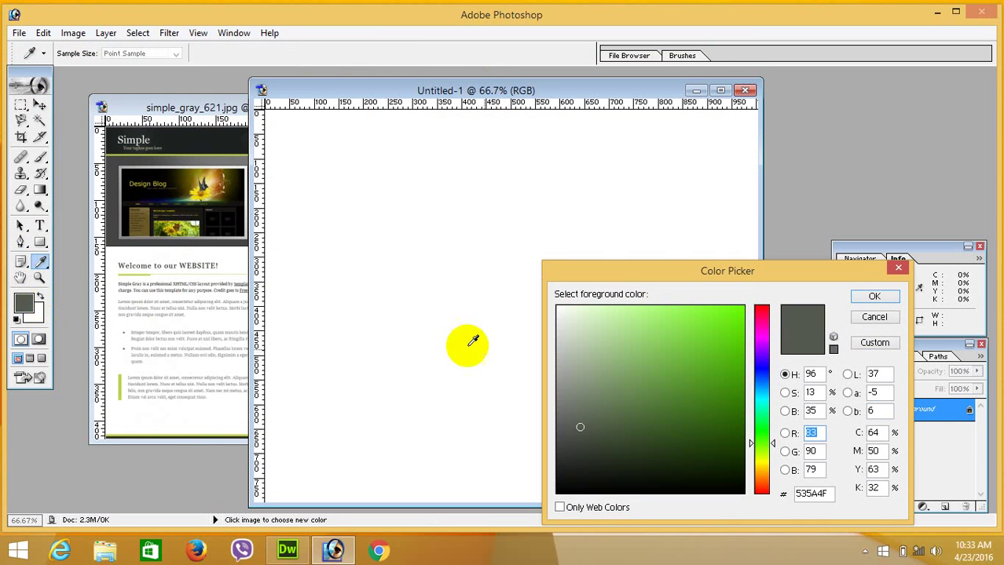
click(594, 472)
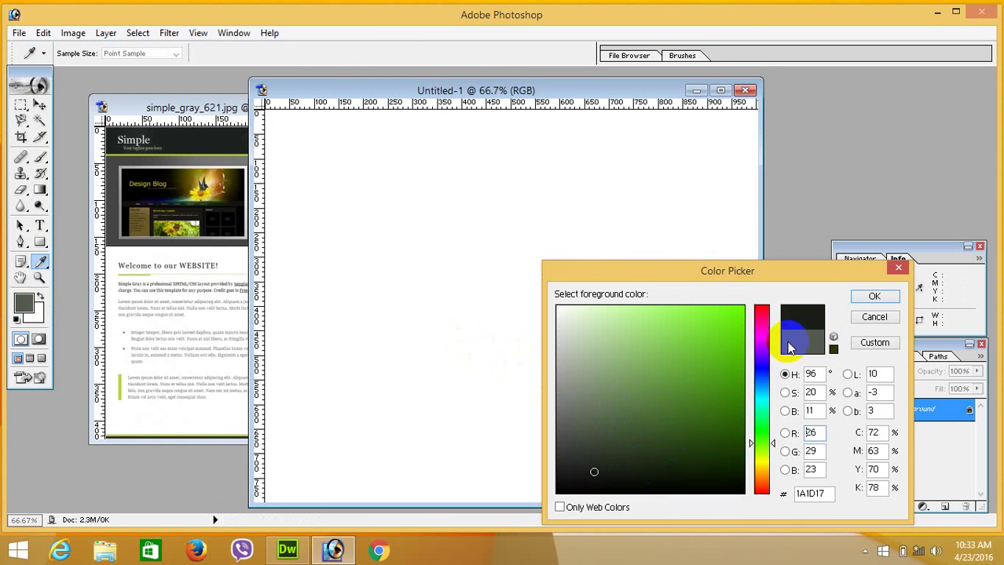
click(873, 296)
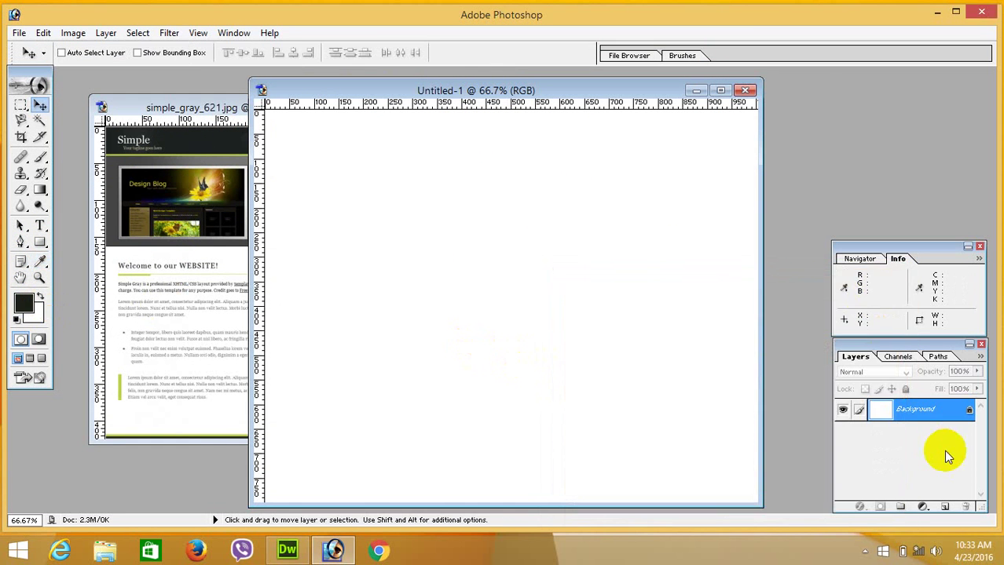
Step: Convert the Background into a regular layer and draw a full-width header rectangle about 76 px high along the canvas's upper edge
double_click(925, 416)
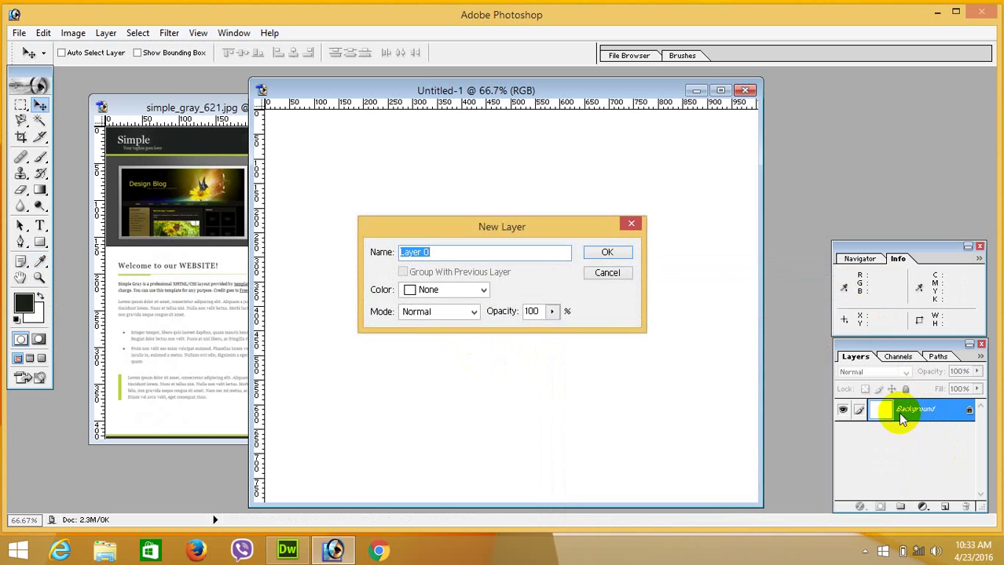
click(607, 253)
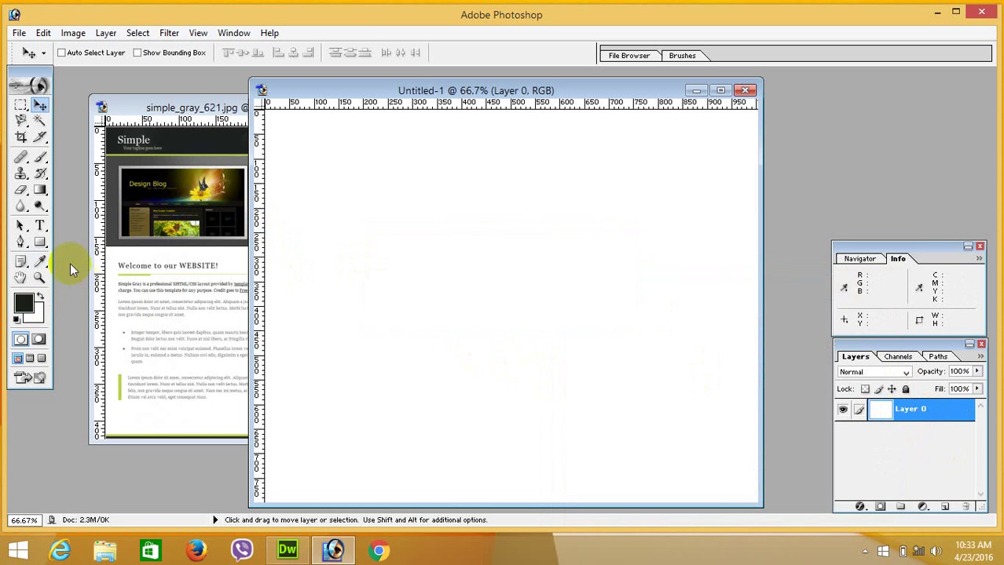
click(40, 244)
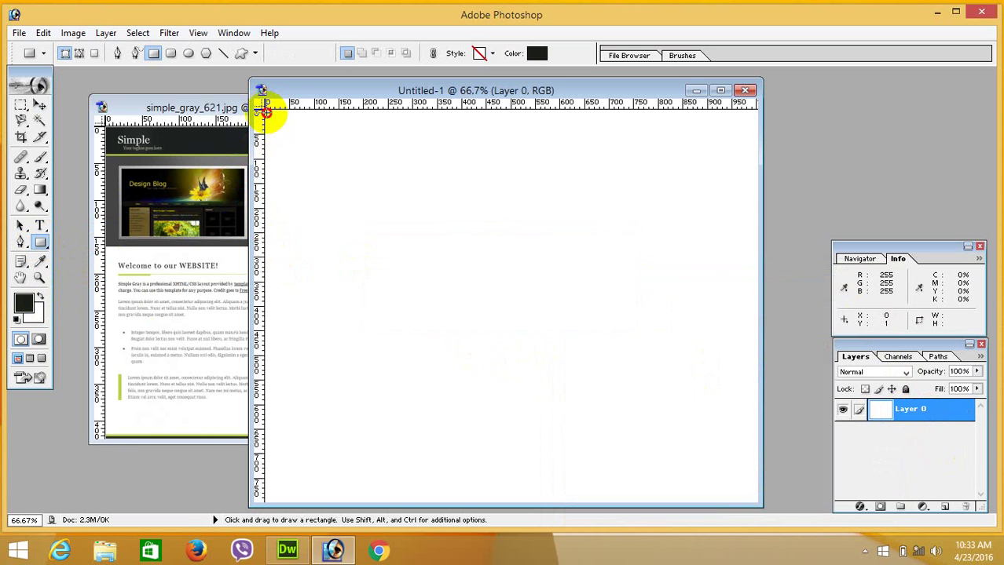
drag(266, 112, 765, 149)
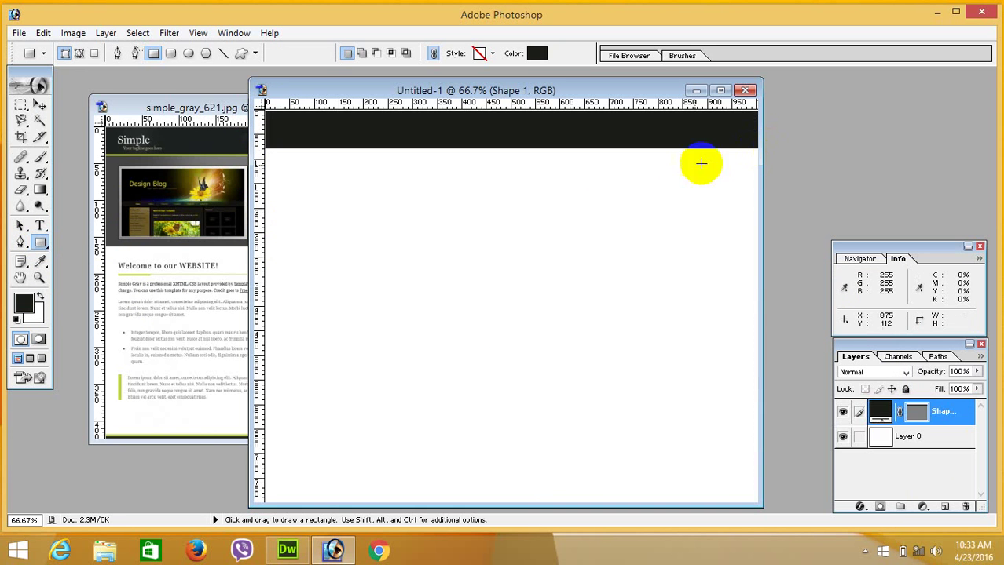
Step: Choose a bright green foreground colour and draw a full-width strip about 10 px high directly below the header rectangle
click(23, 302)
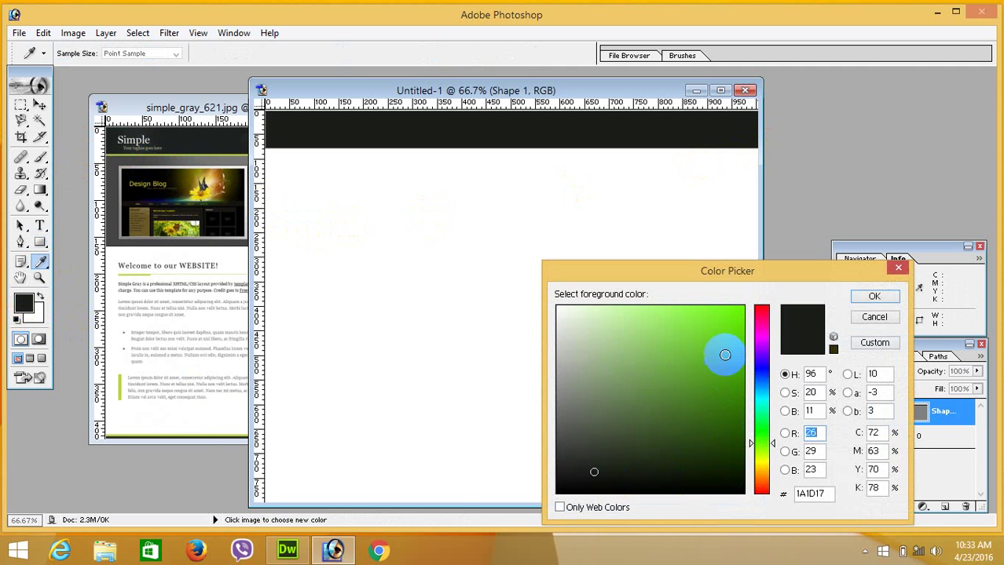
click(724, 340)
click(874, 299)
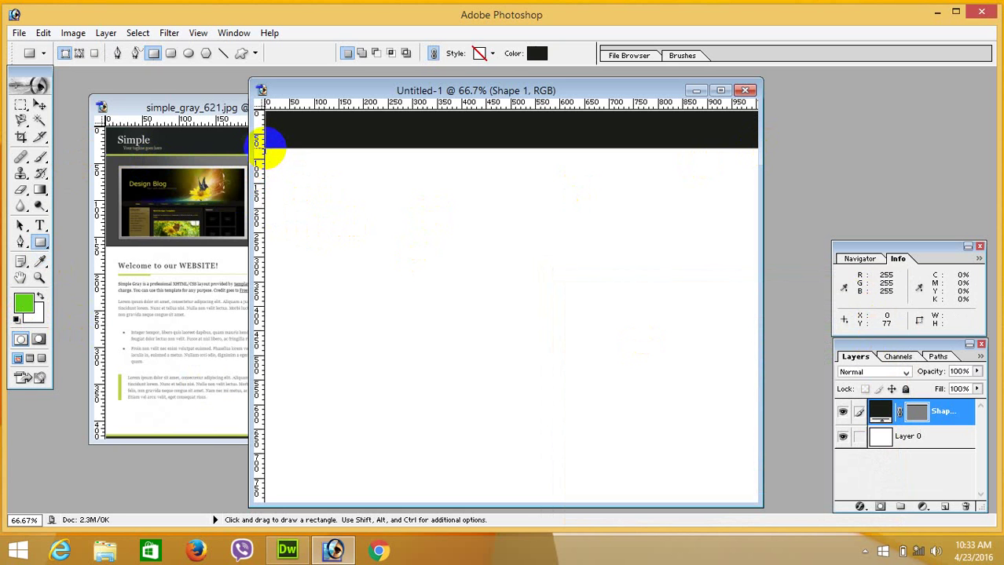
drag(267, 149, 756, 154)
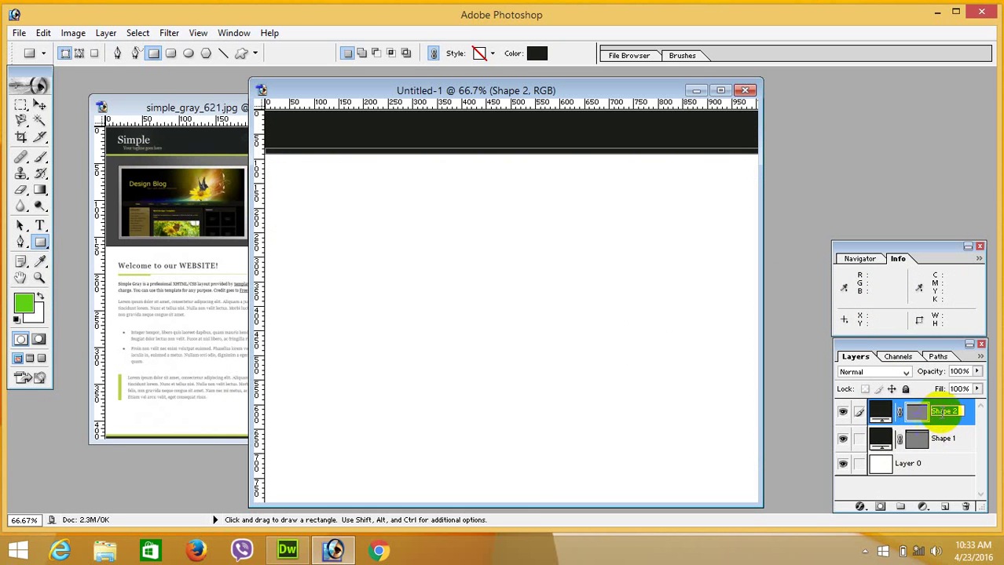
Step: Apply a Color Overlay in green 26C11A to the thin strip's layer, with Normal blending and 100% opacity
double_click(955, 416)
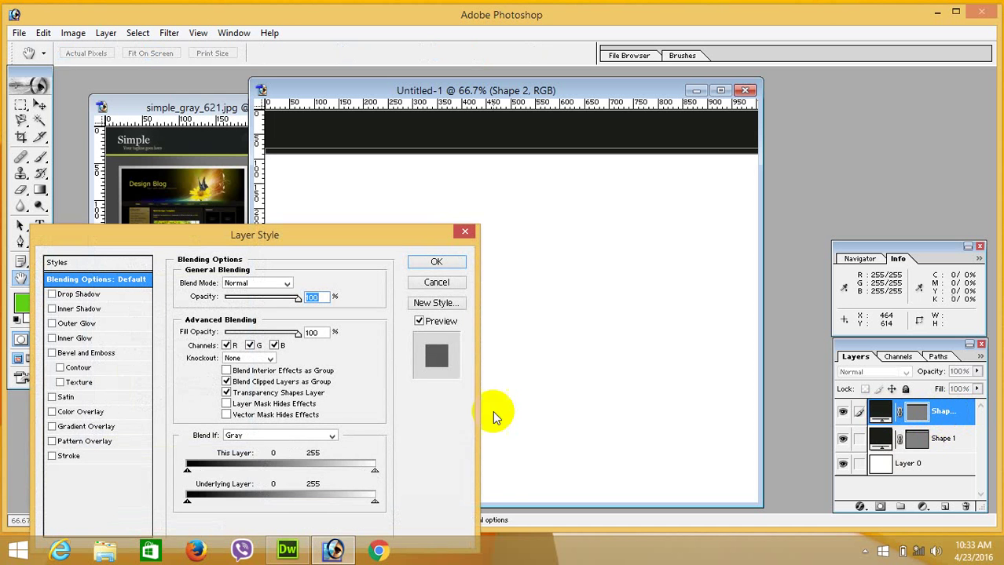
click(82, 411)
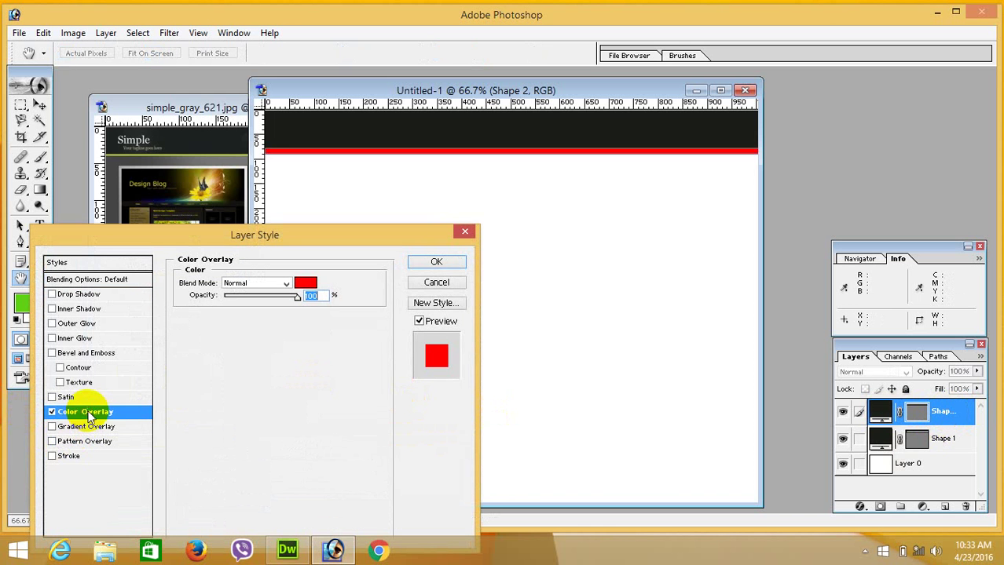
click(306, 284)
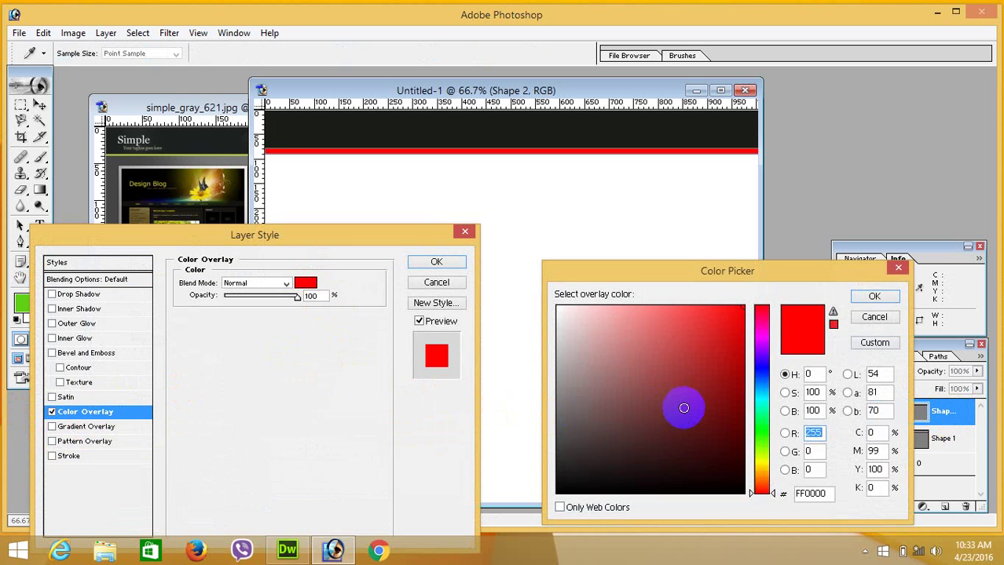
drag(752, 443, 760, 432)
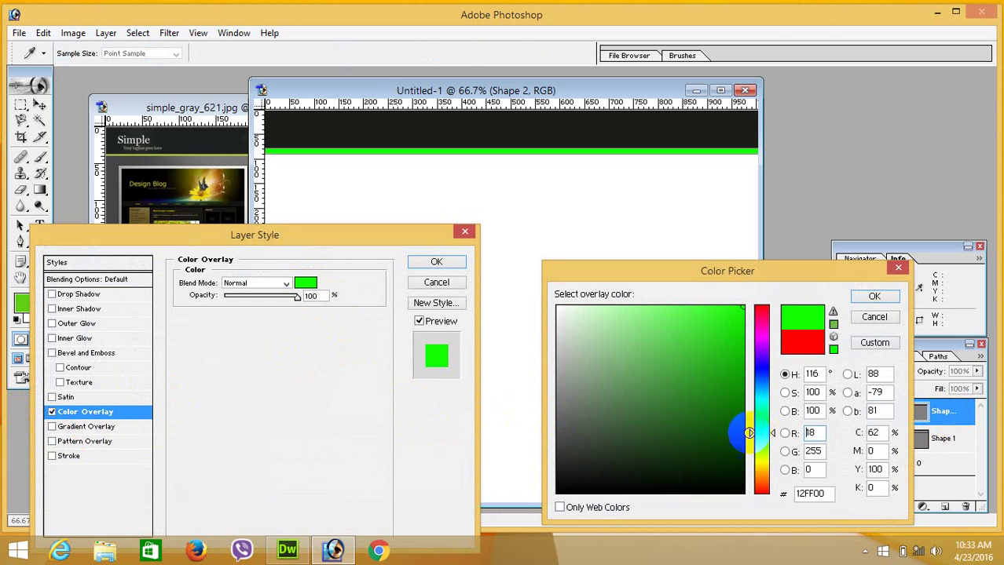
drag(710, 362, 747, 351)
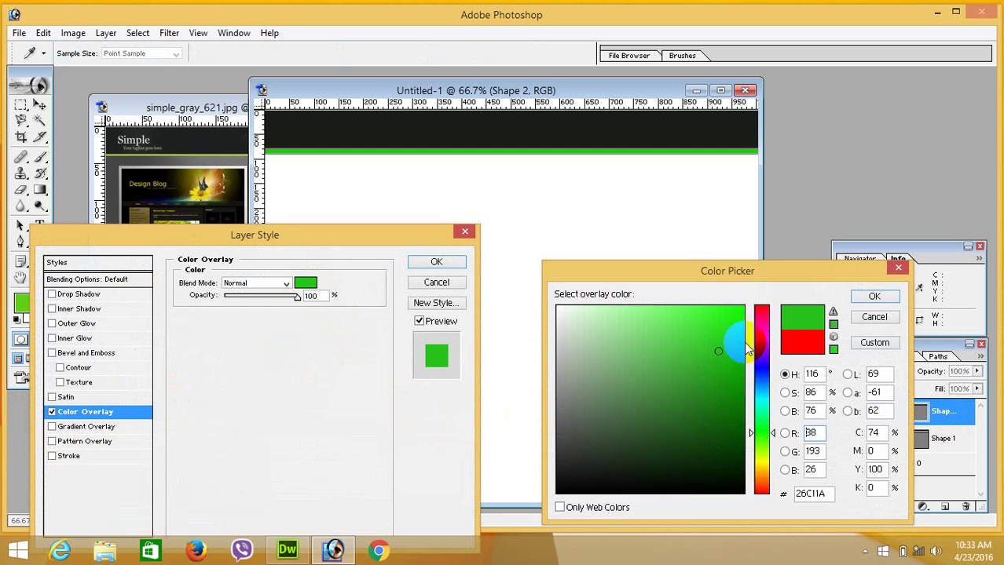
click(874, 296)
click(440, 263)
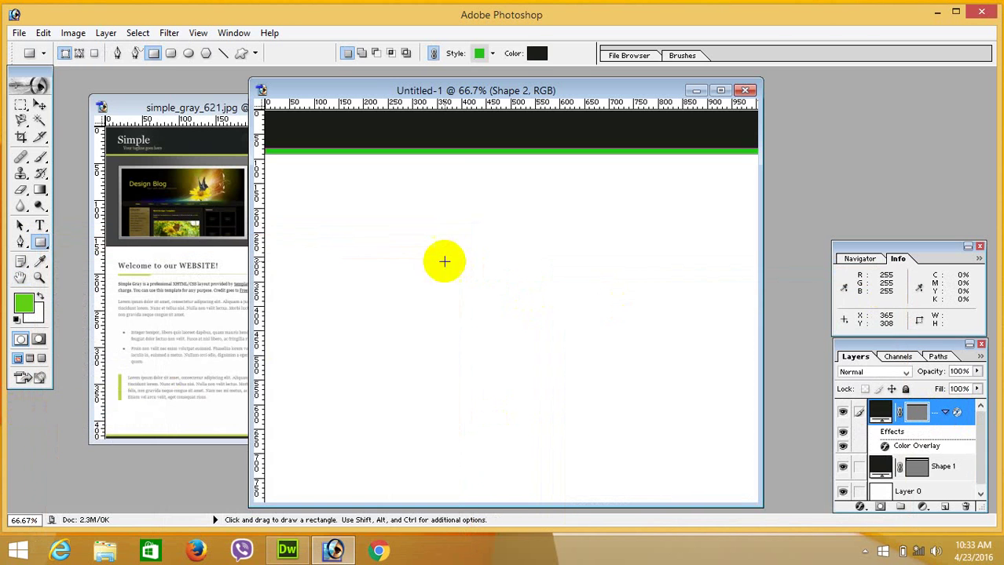
Step: Check the reference template, return to the new document and set the foreground colour to dark grey 53584F
click(157, 107)
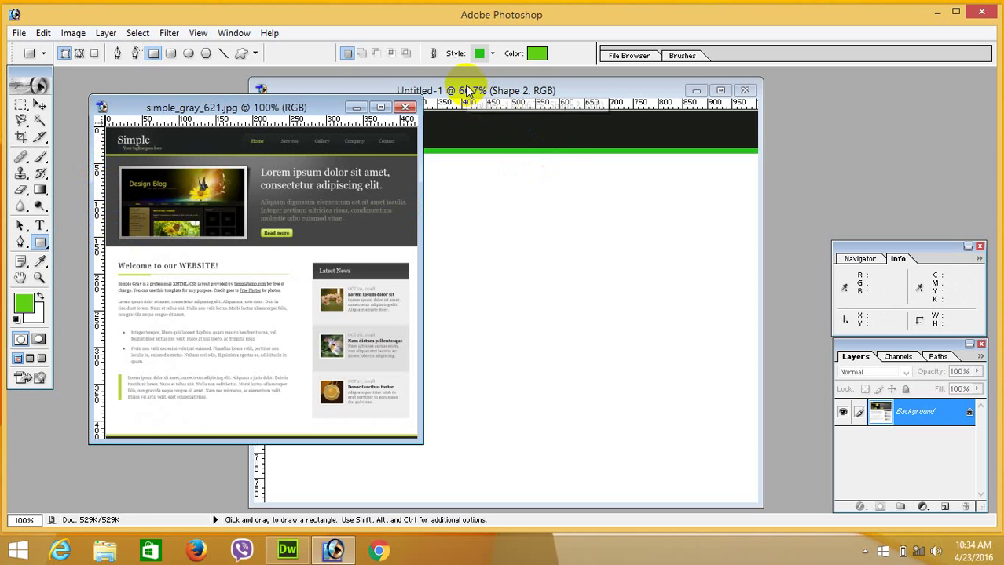
click(412, 93)
click(25, 310)
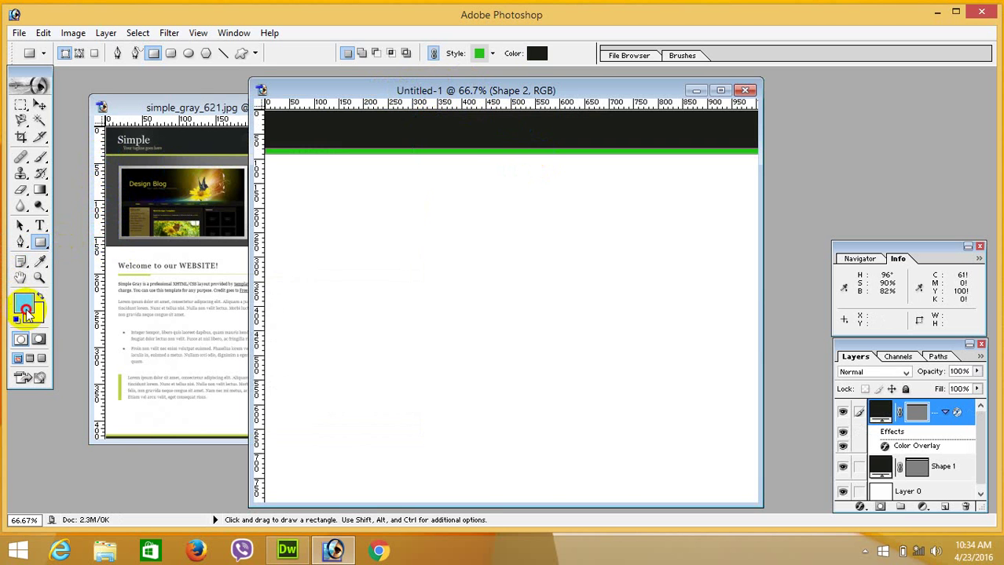
click(575, 428)
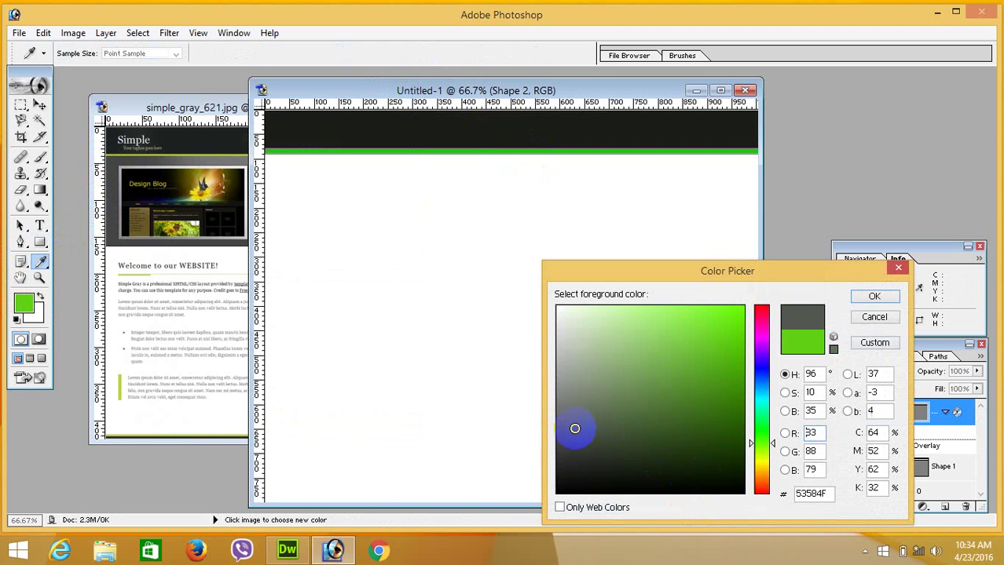
click(872, 295)
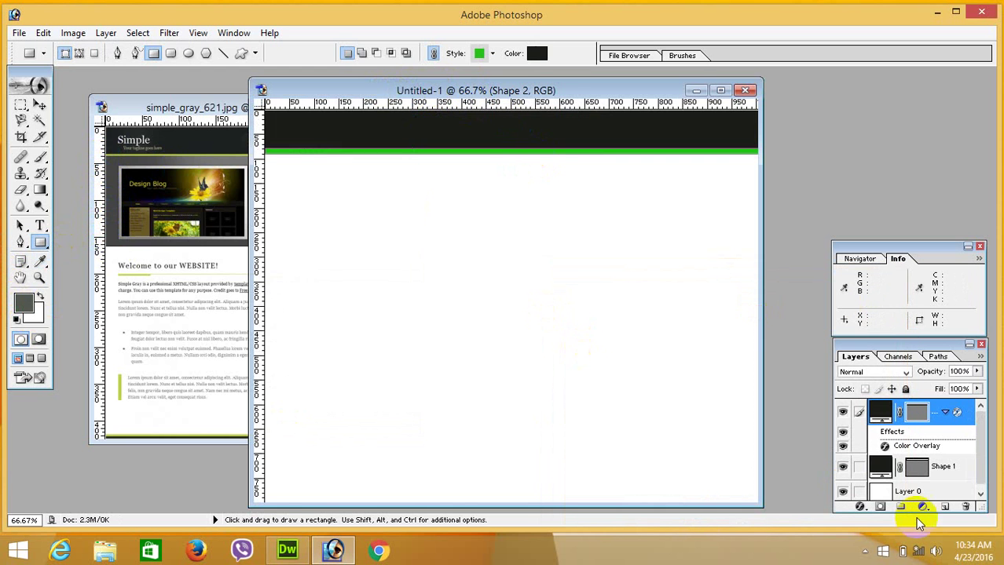
Step: On a new layer, draw a full-width dark grey rectangle about 255 px high below the green strip and disable its Color Overlay
click(944, 507)
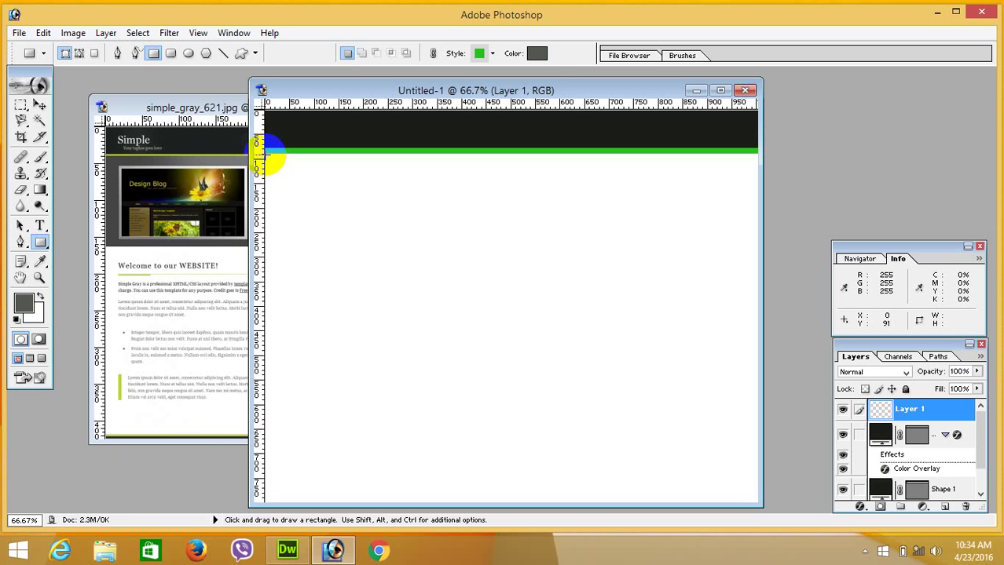
drag(265, 155, 757, 280)
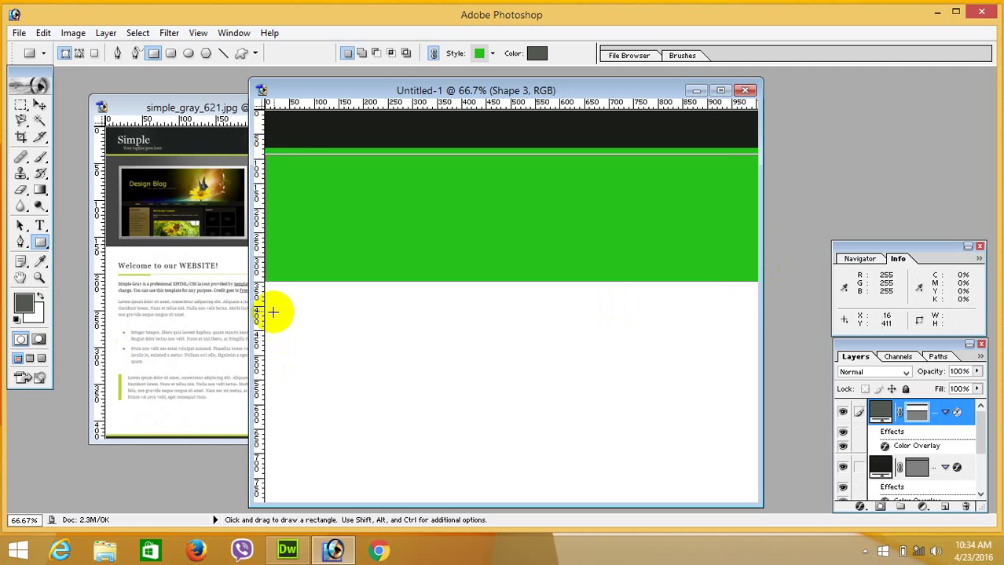
double_click(946, 413)
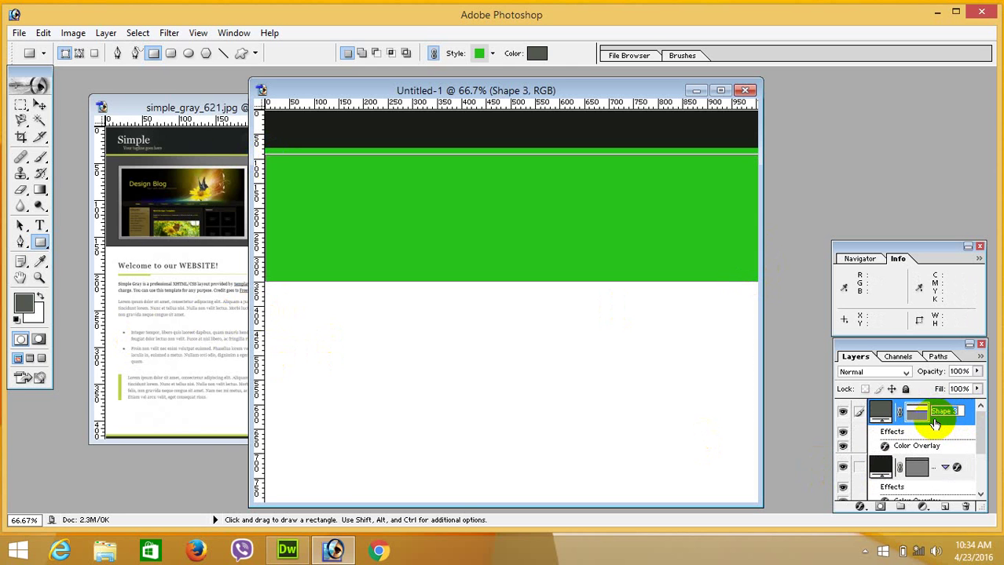
click(922, 412)
double_click(935, 414)
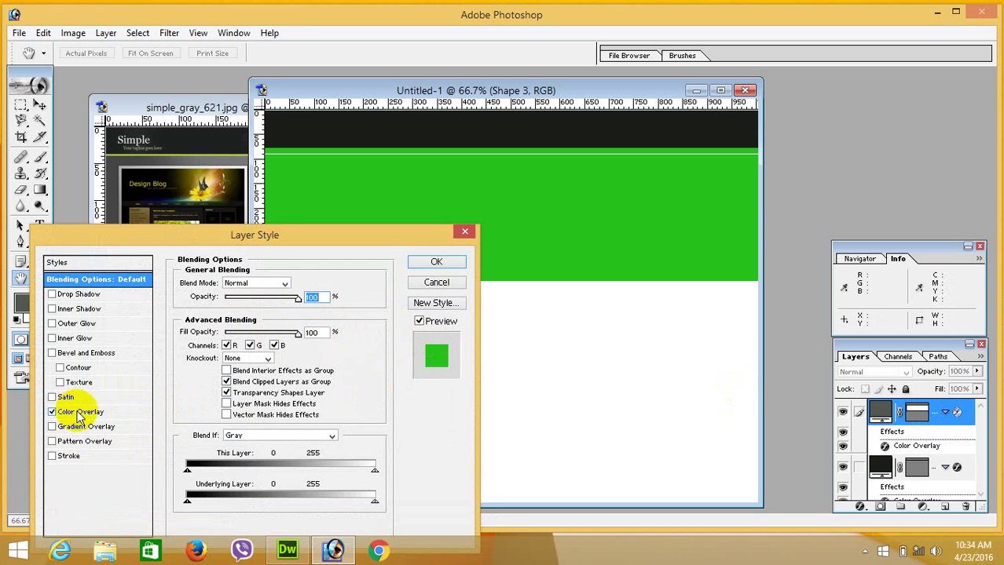
click(53, 412)
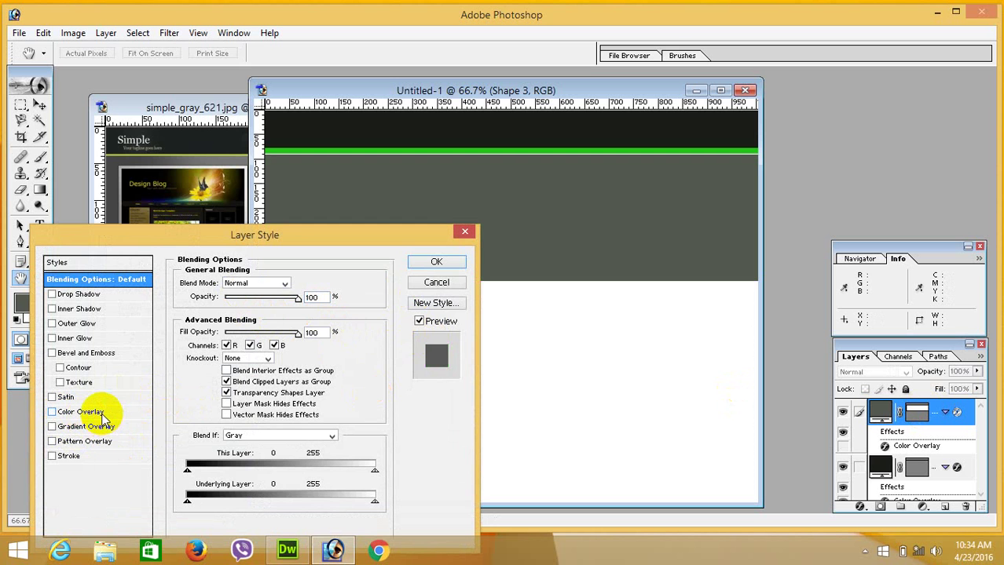
click(438, 262)
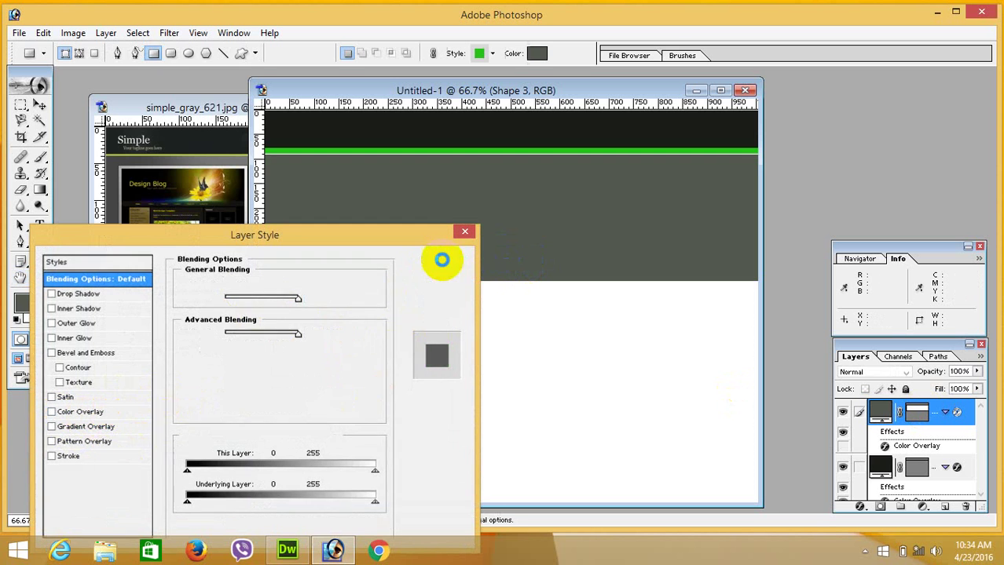
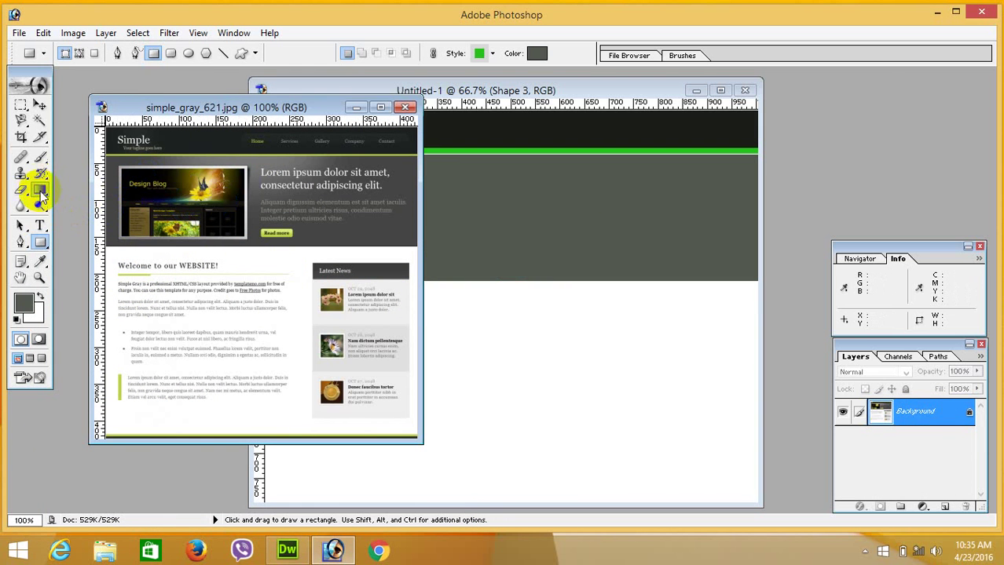
Step: Crop the reference template to the framed Design Blog picture at 360 px by 220 px
click(21, 139)
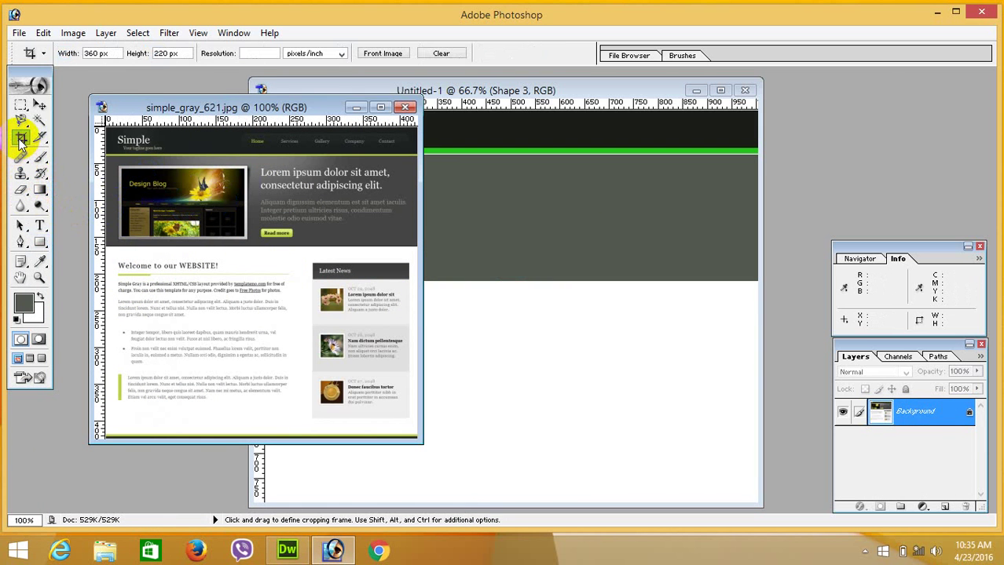
click(100, 54)
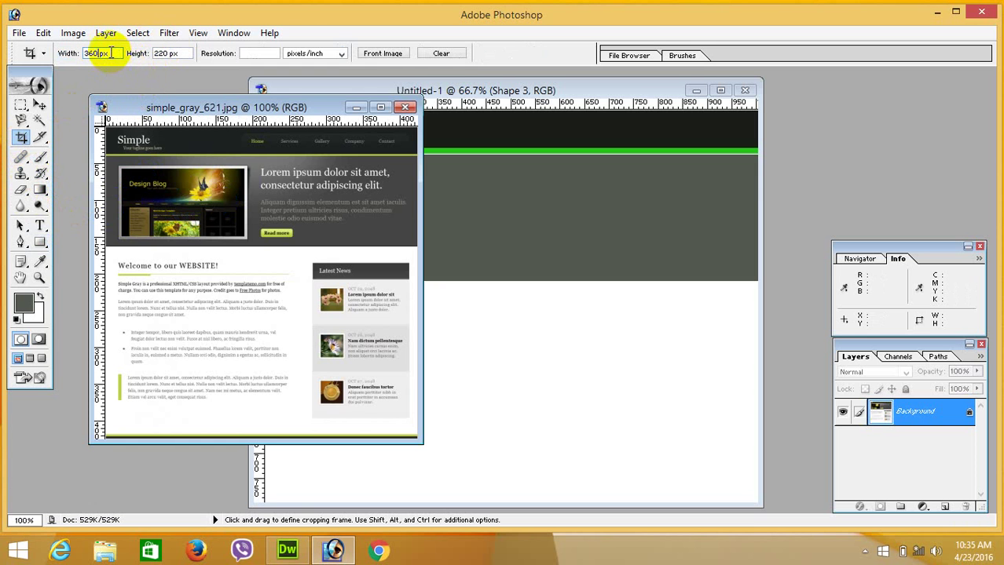
click(167, 54)
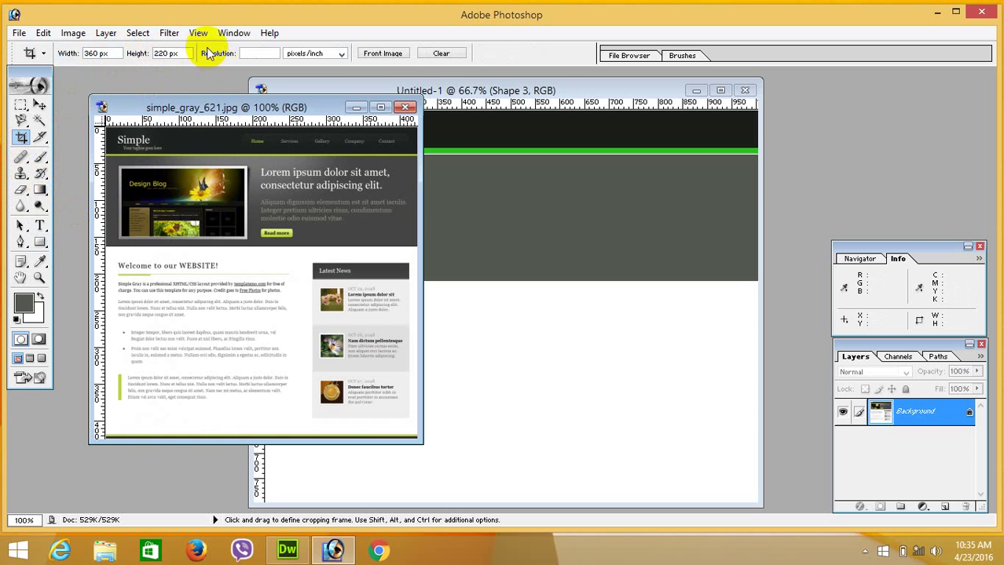
drag(122, 169, 233, 234)
drag(232, 171, 245, 165)
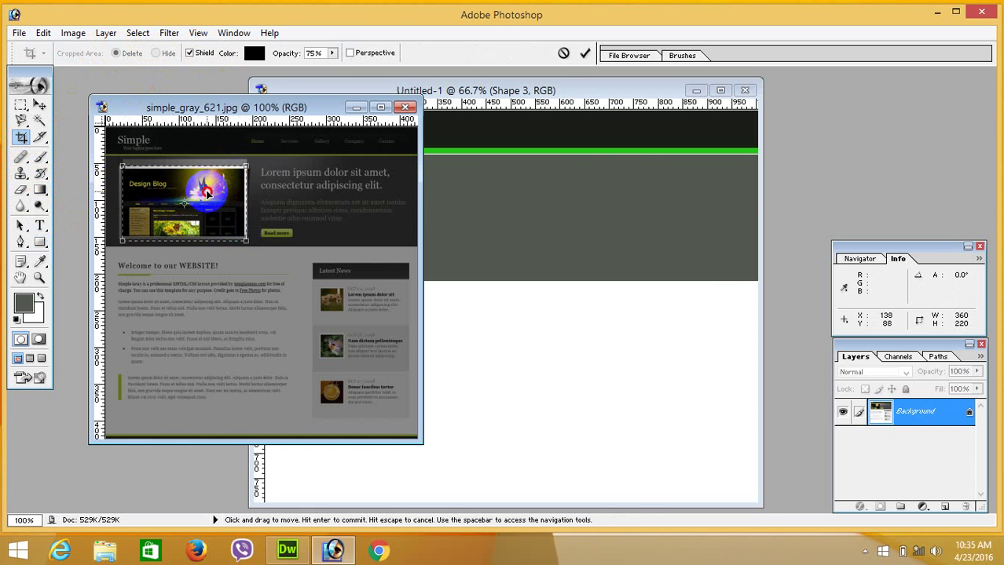
drag(123, 168, 118, 163)
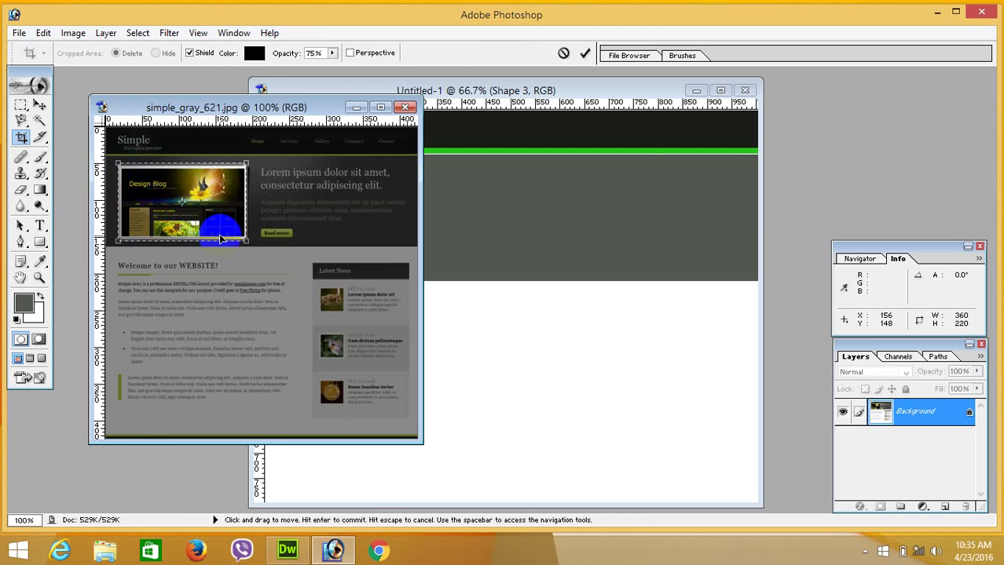
drag(245, 241, 248, 243)
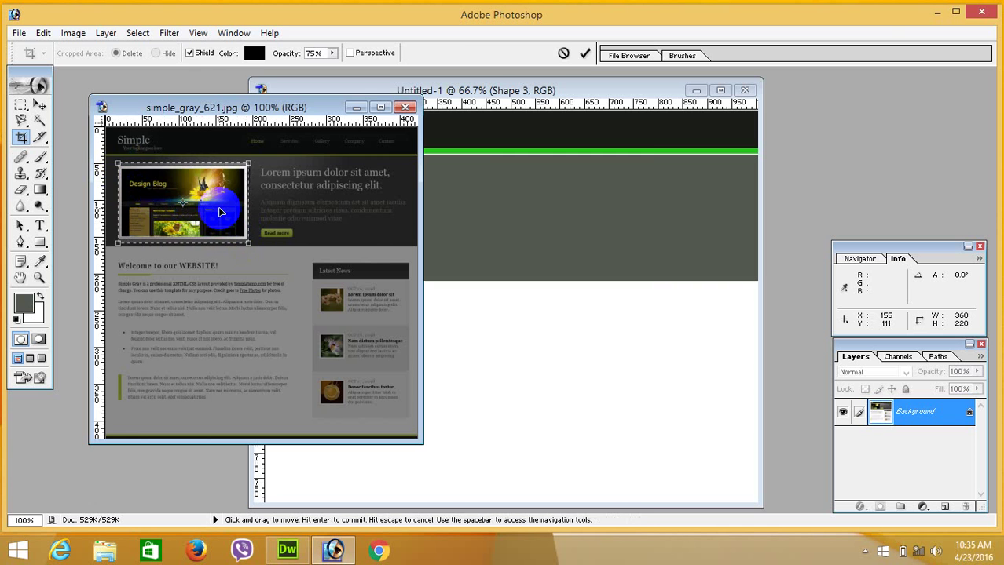
key(Return)
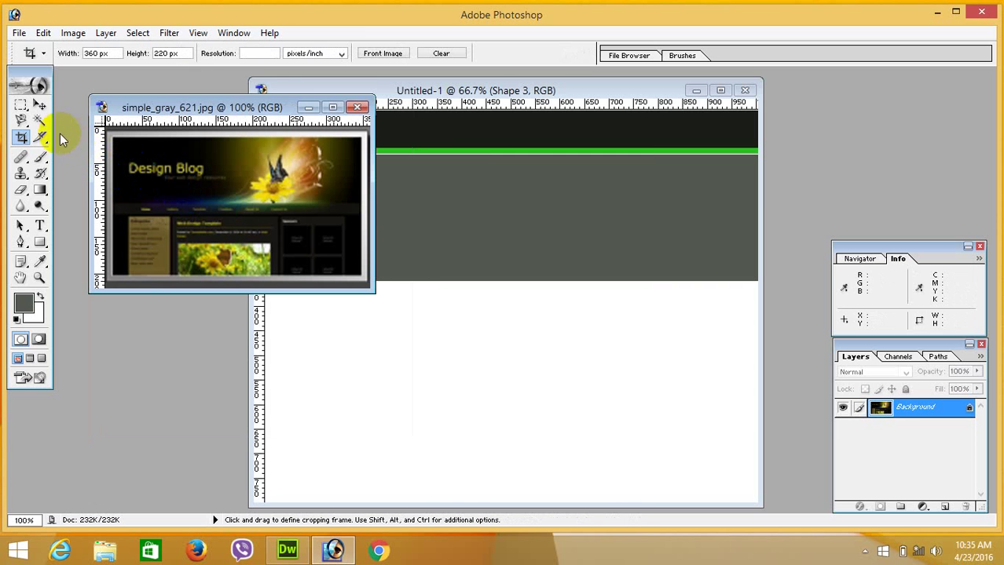
Step: Copy the cropped Design Blog picture into the new document, placing it near the left end of the grey banner
click(41, 106)
click(220, 197)
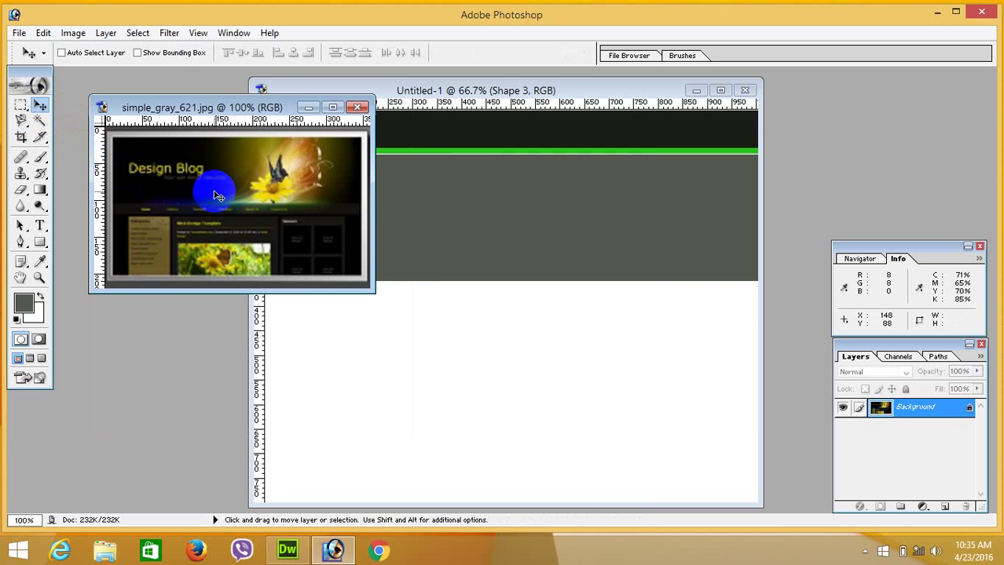
drag(219, 195, 362, 215)
Step: Close the cropped simple_gray_621.jpg without saving its changes
click(206, 108)
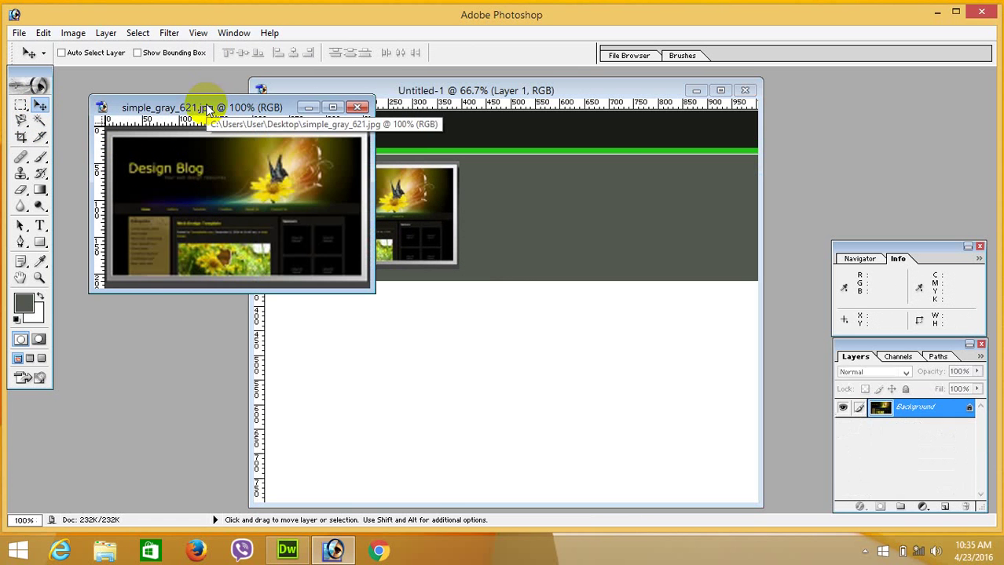
click(357, 108)
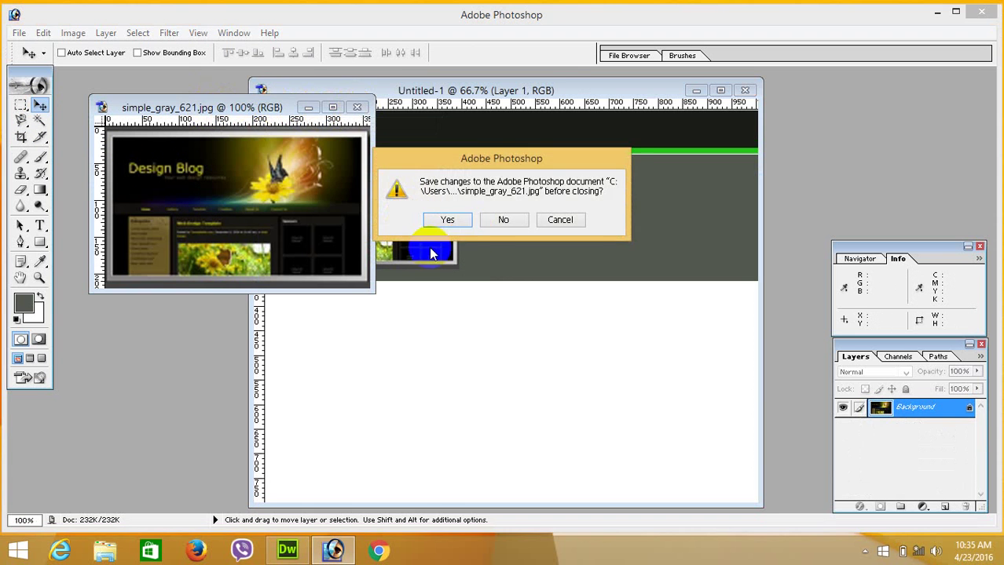
click(508, 219)
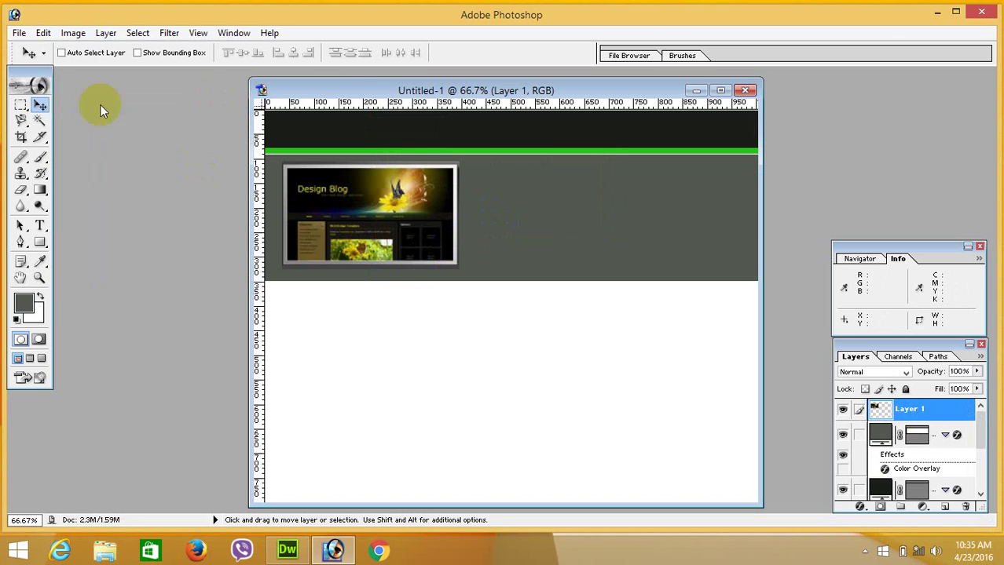
Step: Reopen simple_gray_621.jpg from the Desktop as a reference beside the layout, and return to the Untitled-1 document
click(20, 35)
click(44, 66)
click(564, 327)
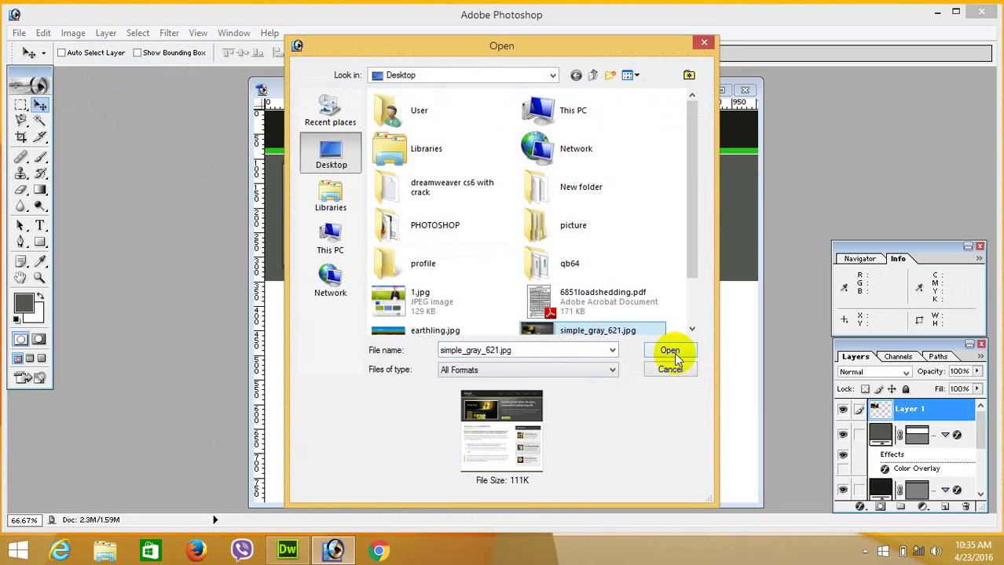
click(669, 351)
drag(225, 91, 237, 94)
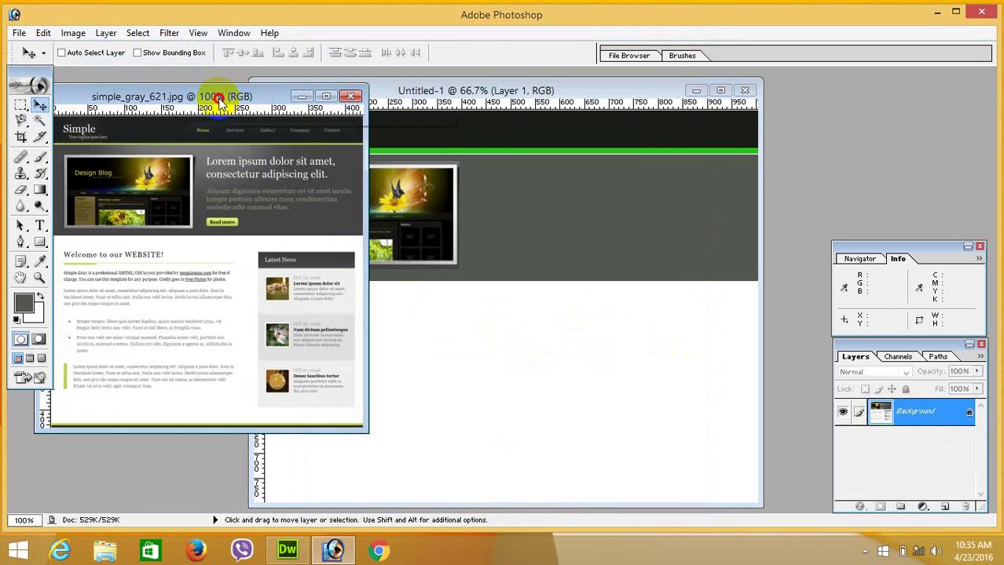
click(420, 92)
click(223, 96)
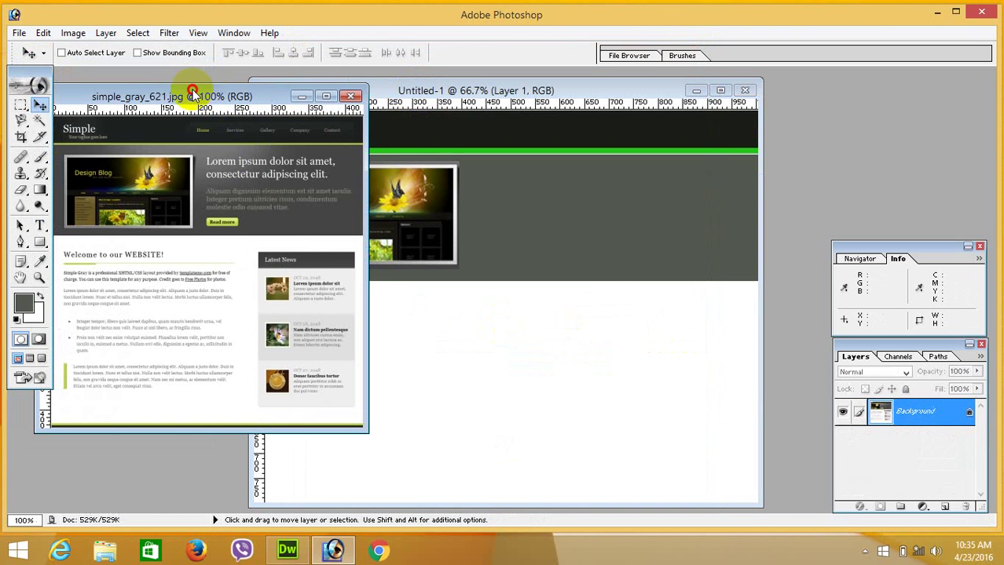
click(436, 92)
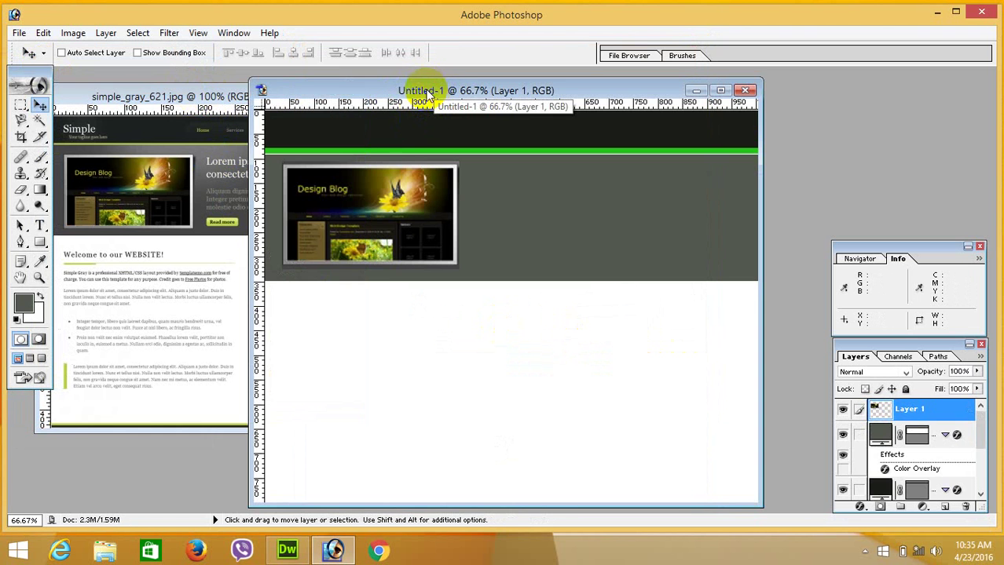
Step: Add the near-white Arial Bold 18 px text "This is the field for header." beside the picture in the grey banner
click(26, 311)
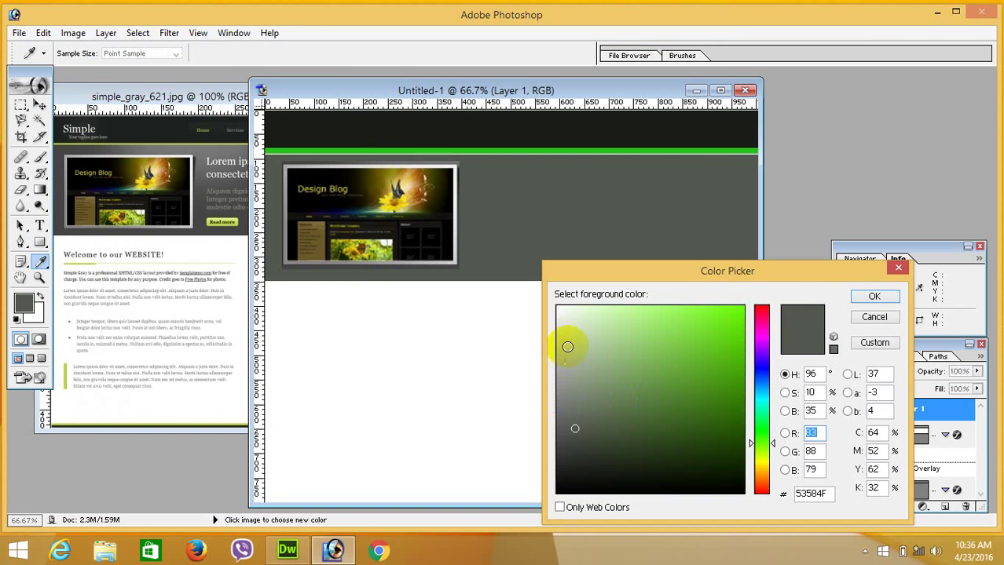
click(567, 311)
click(874, 297)
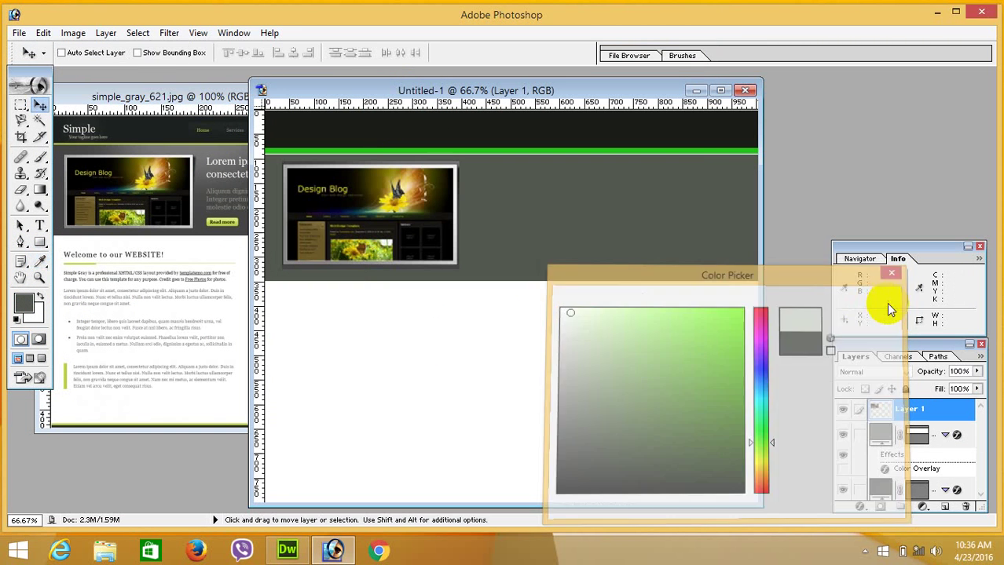
click(943, 507)
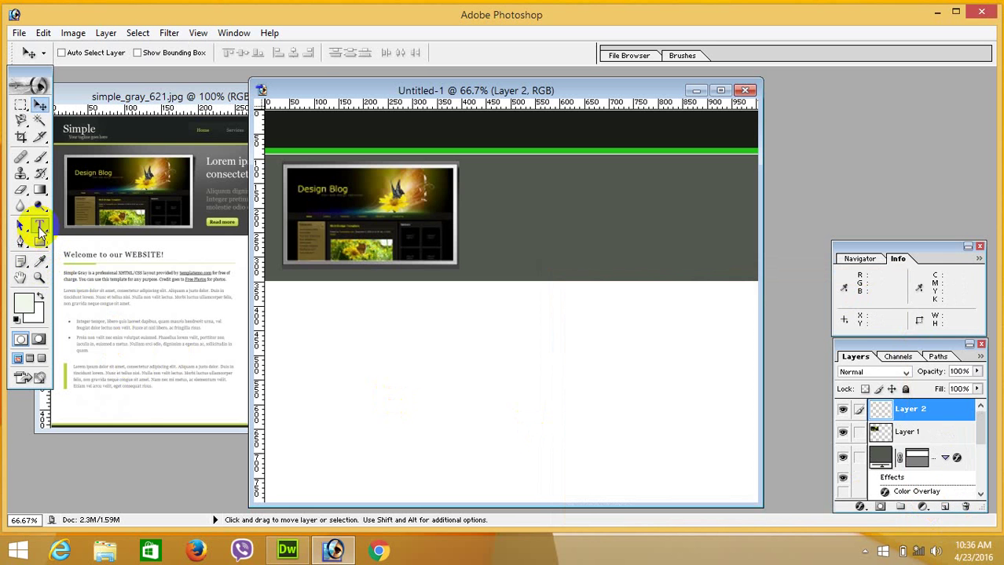
click(40, 225)
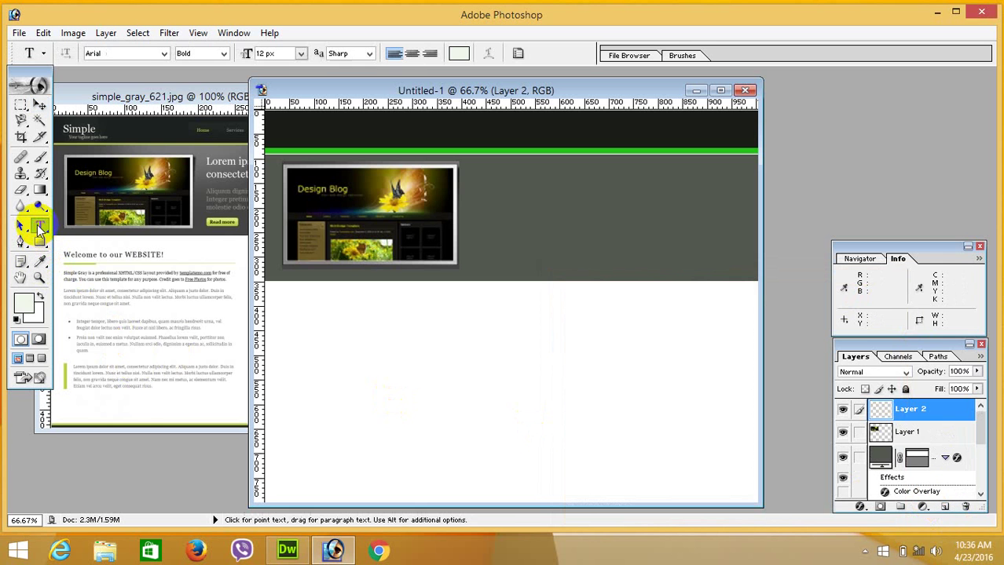
click(497, 176)
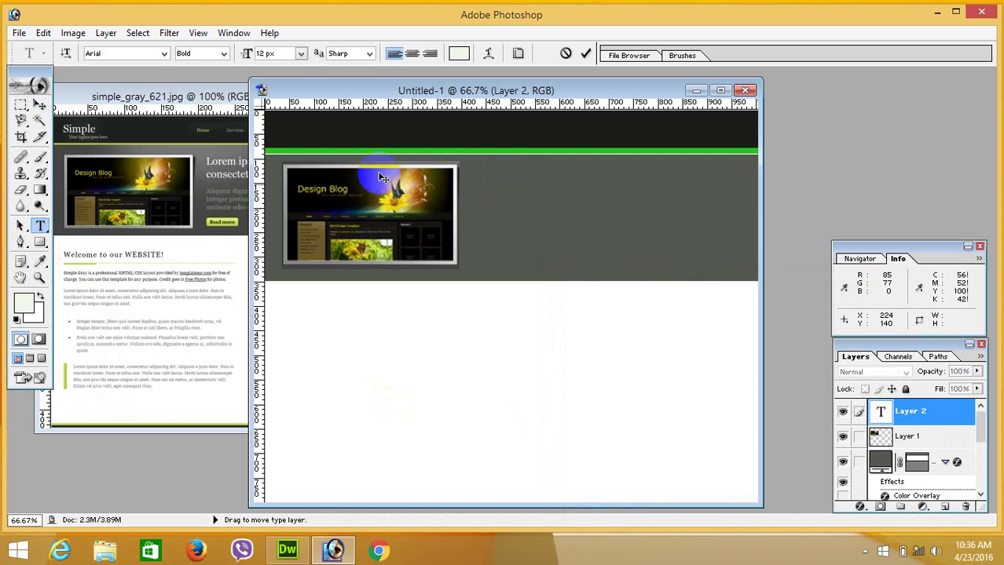
click(301, 53)
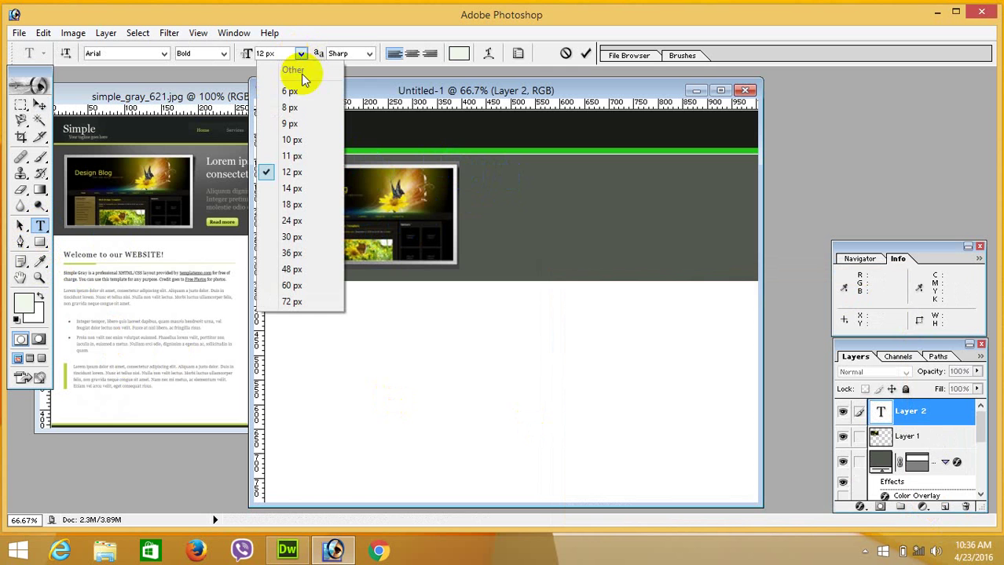
click(279, 206)
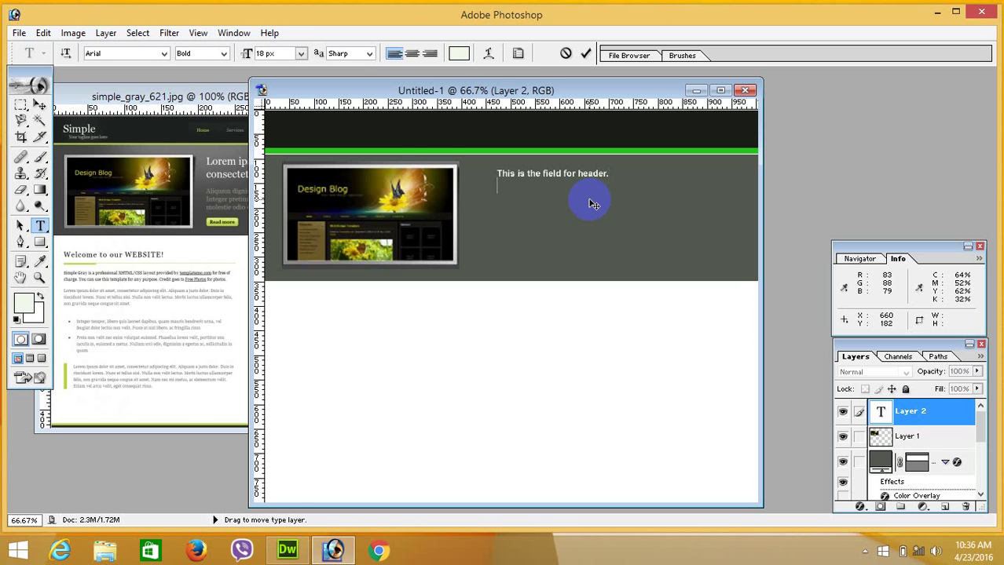
Step: Copy the header sentence and paste it six times on separate lines below the first, leaving a blank line between
drag(495, 173, 610, 174)
right_click(595, 180)
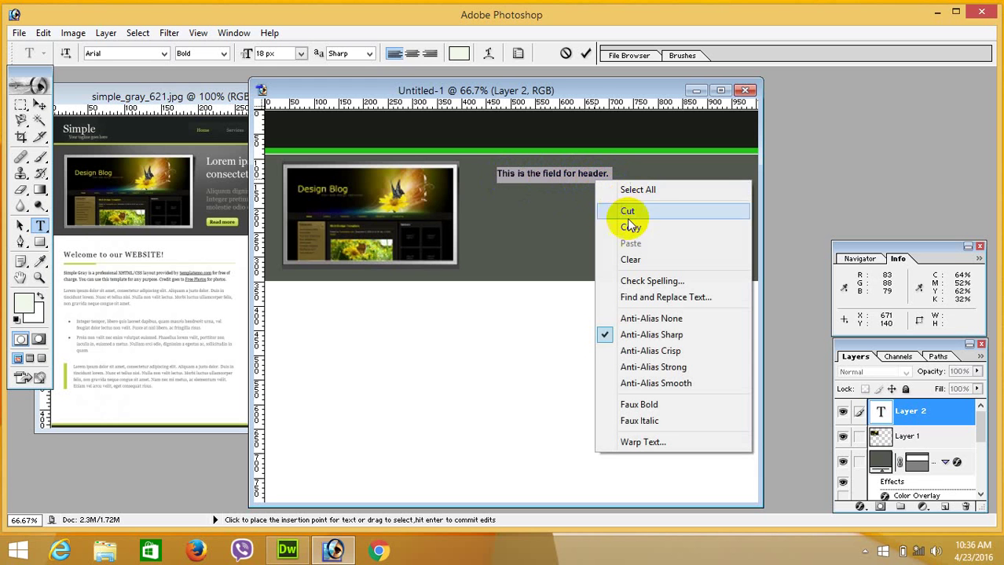
click(631, 226)
click(613, 179)
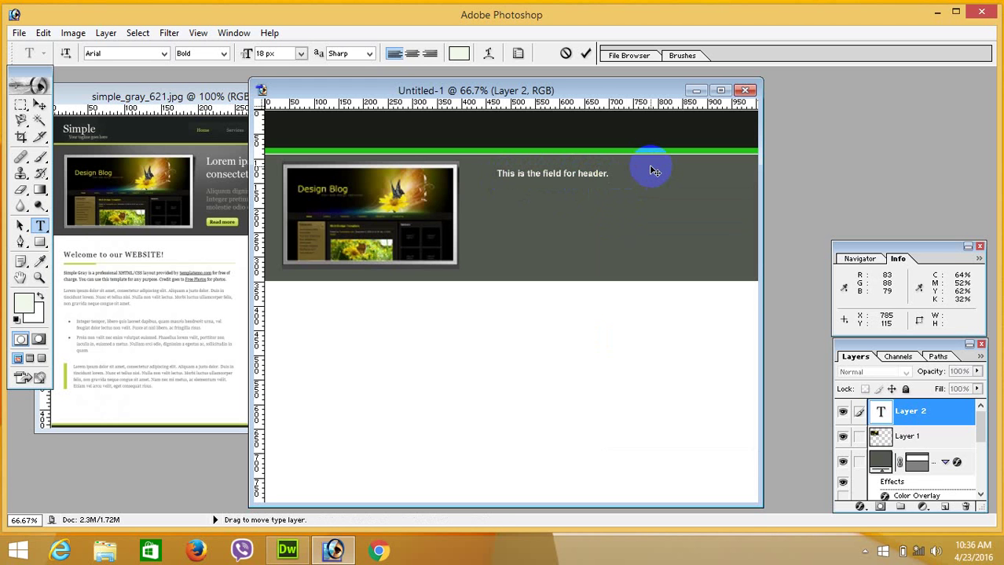
key(ctrl+v)
key(ctrl+v)
key(ctrl+v)
key(ctrl+v)
key(ctrl+v)
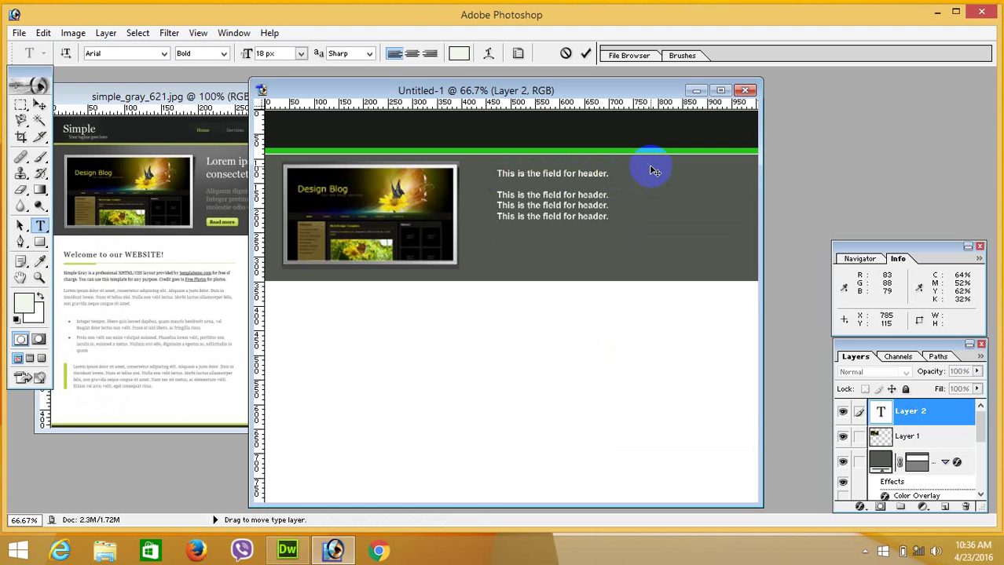
key(ctrl+v)
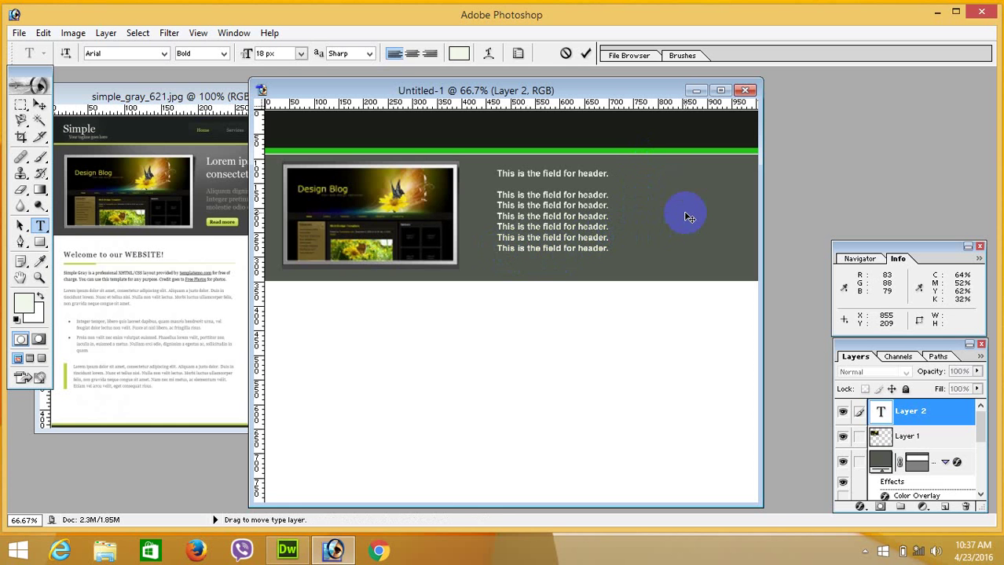
Step: Rearrange the last three repeated sentences into a two-sentence line followed by a single-sentence line, and set the repeated text to 14 px
key(Delete)
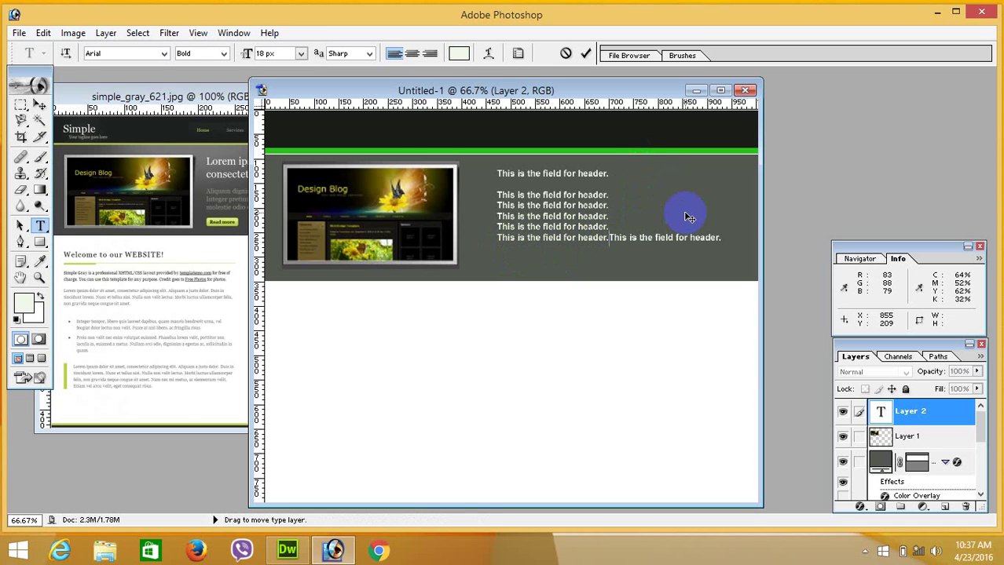
key(Delete)
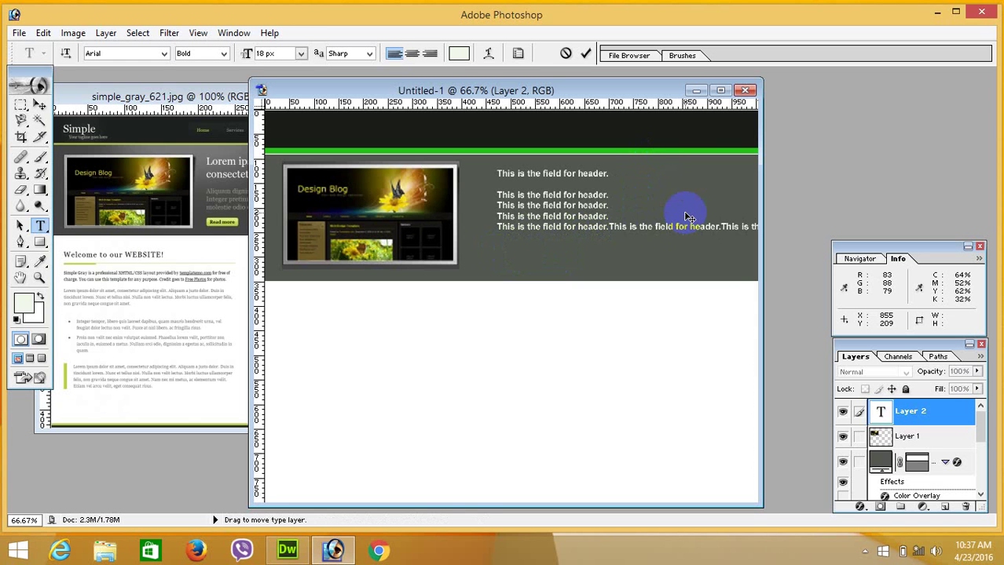
drag(499, 187, 795, 232)
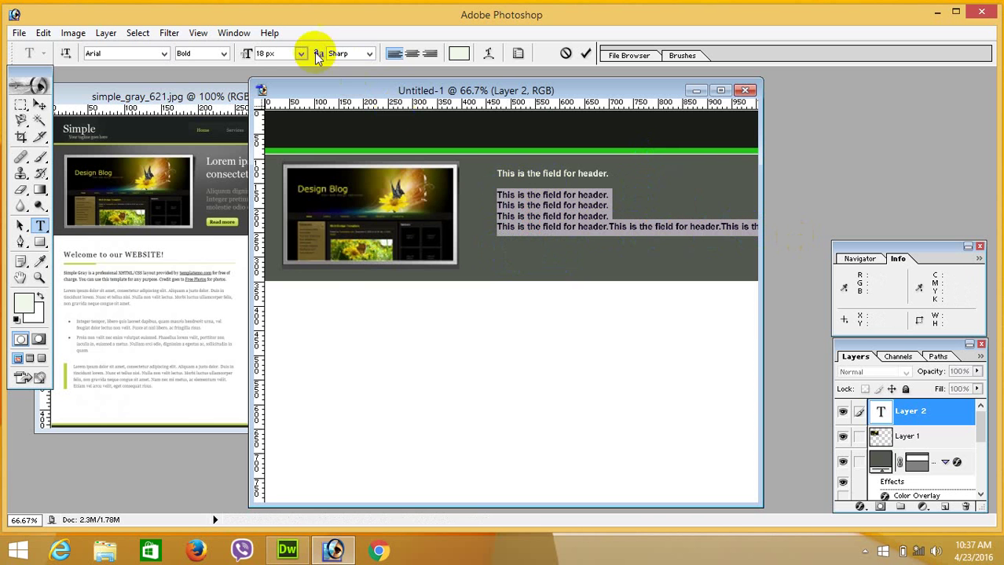
click(300, 53)
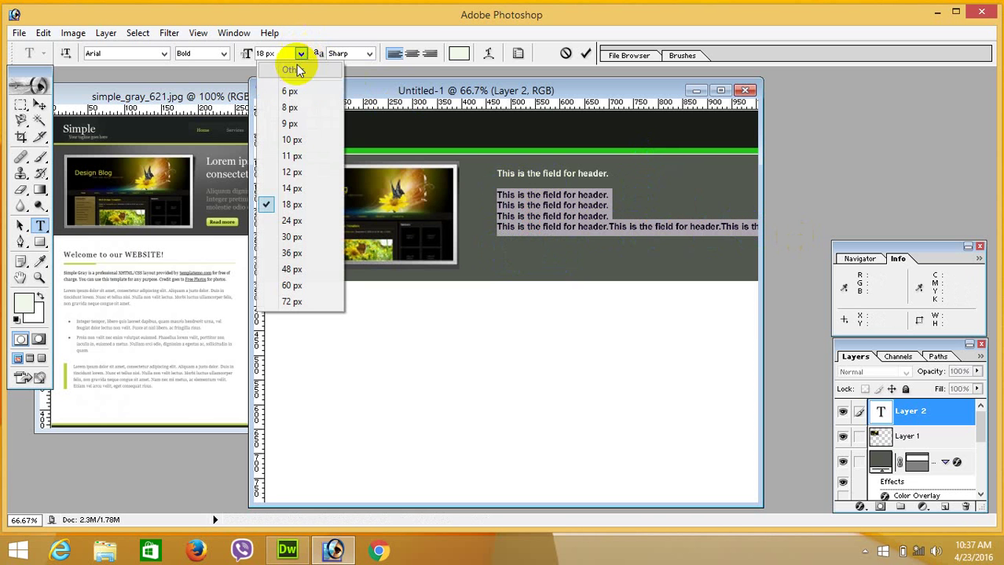
click(283, 172)
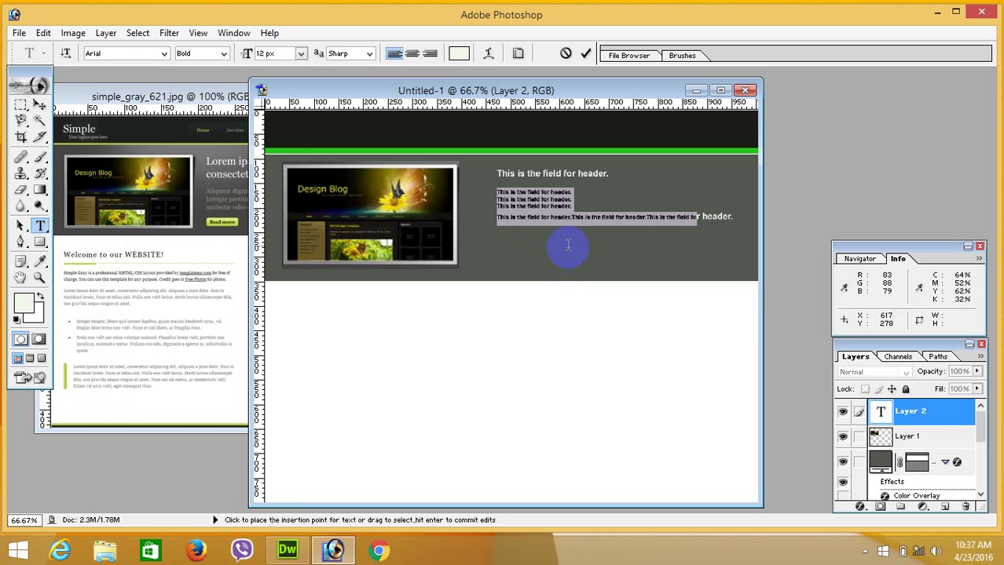
click(301, 52)
click(278, 190)
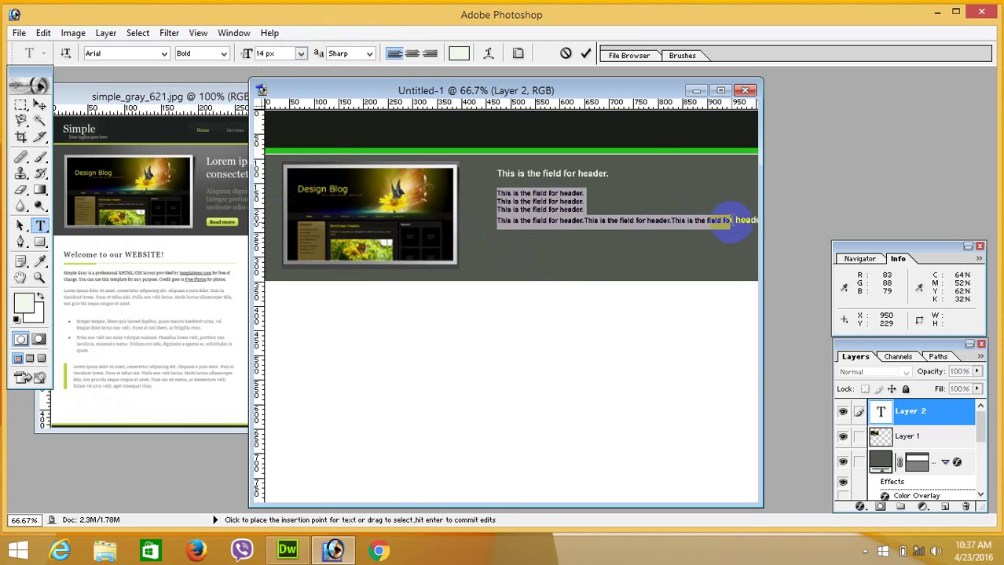
click(671, 220)
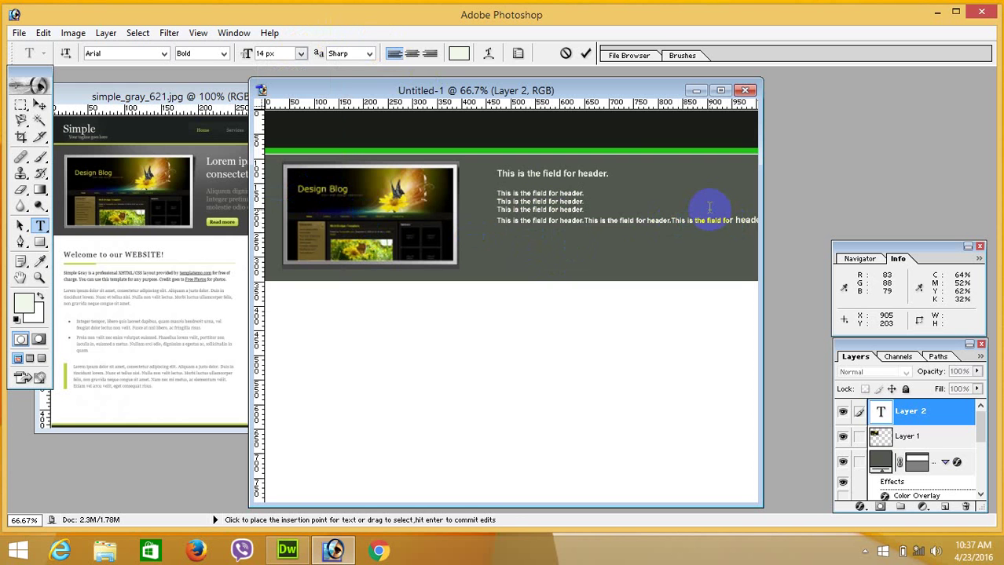
key(Return)
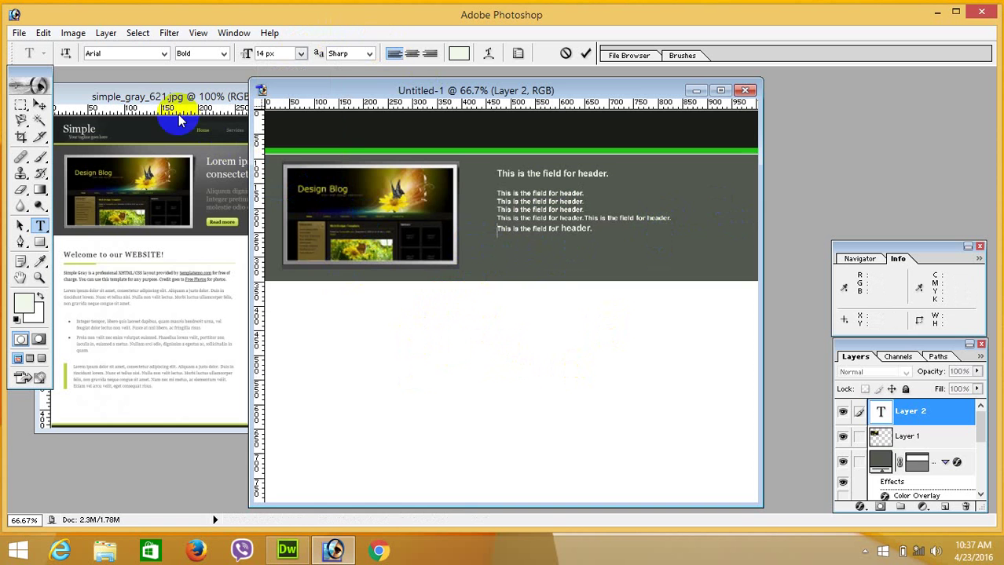
Step: Draw a bright green (6AEB13) rounded rectangle about 175 × 37 px with a 10 px radius below the banner text
double_click(157, 96)
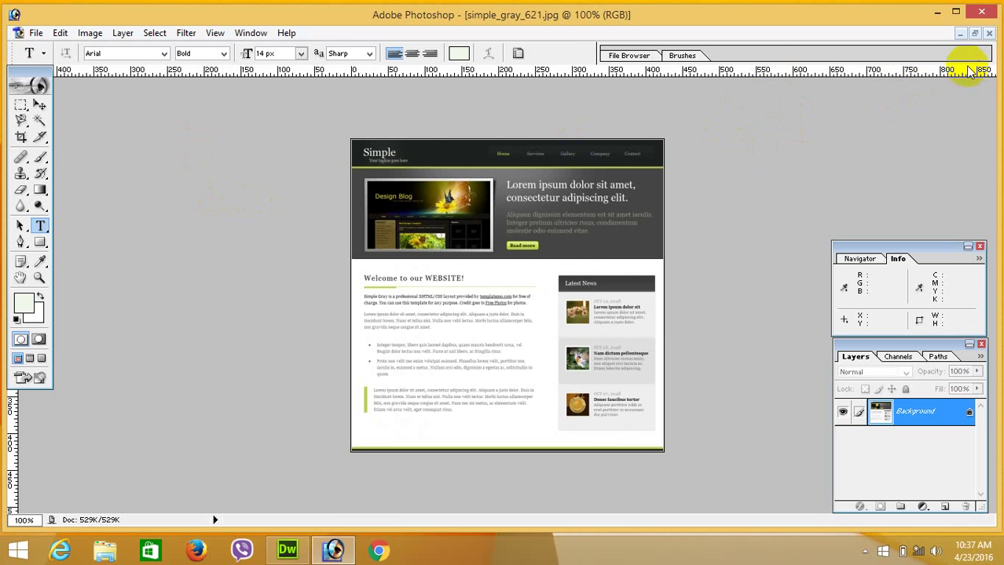
click(974, 34)
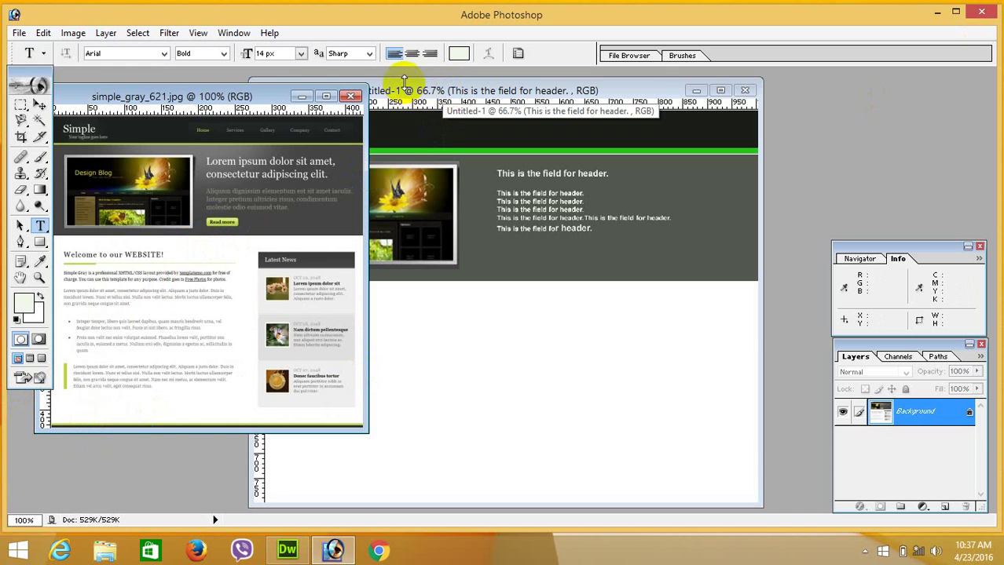
click(660, 85)
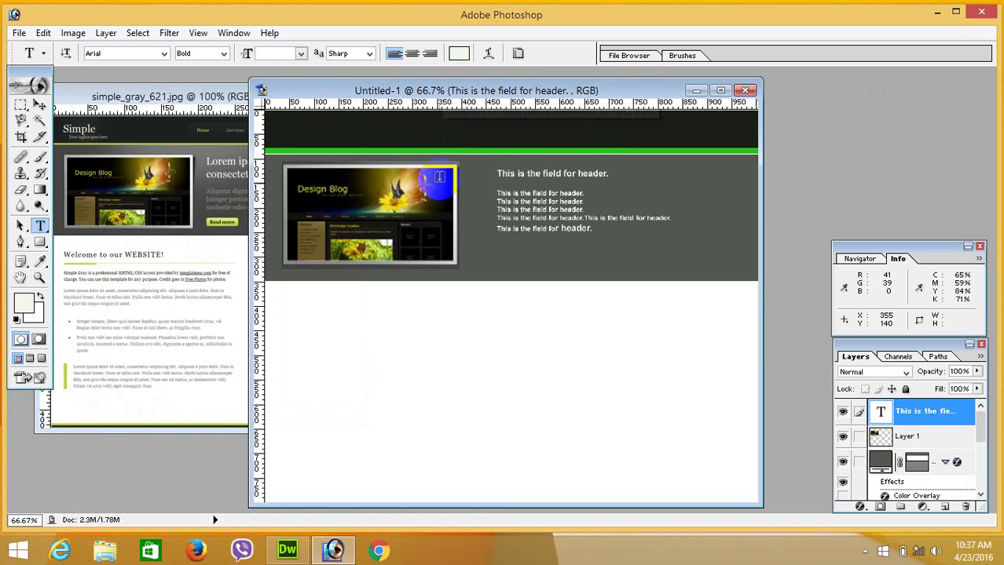
click(22, 310)
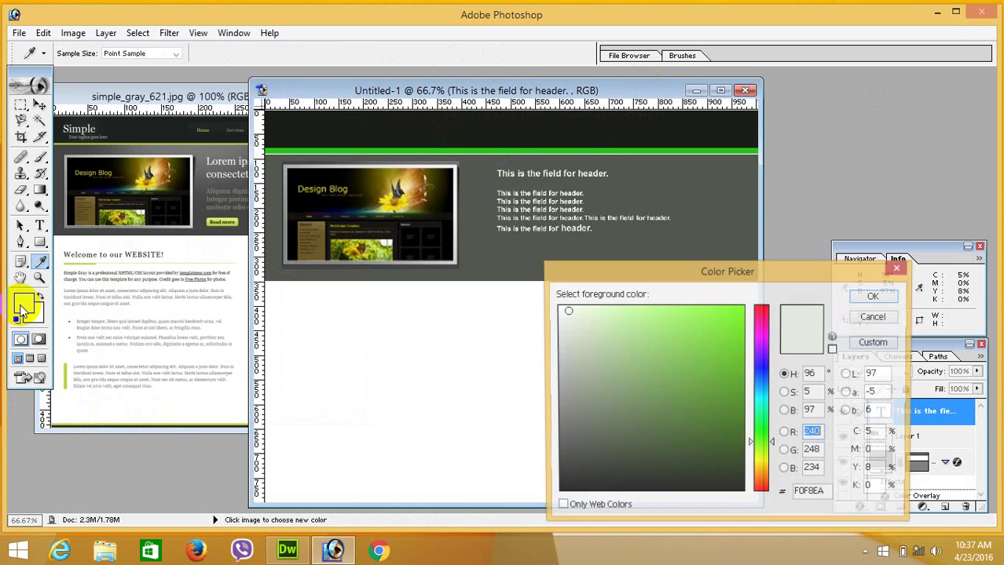
click(729, 321)
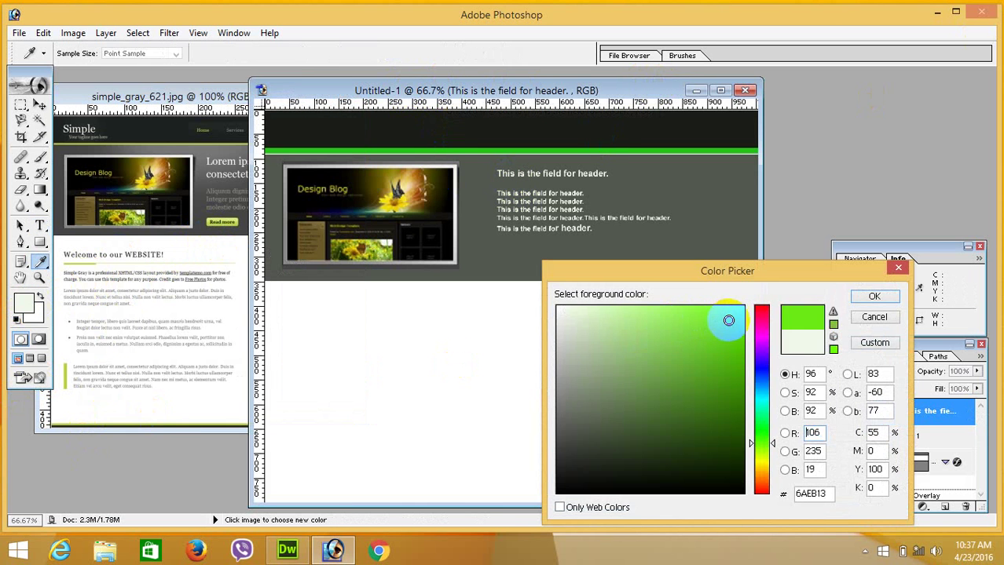
click(878, 297)
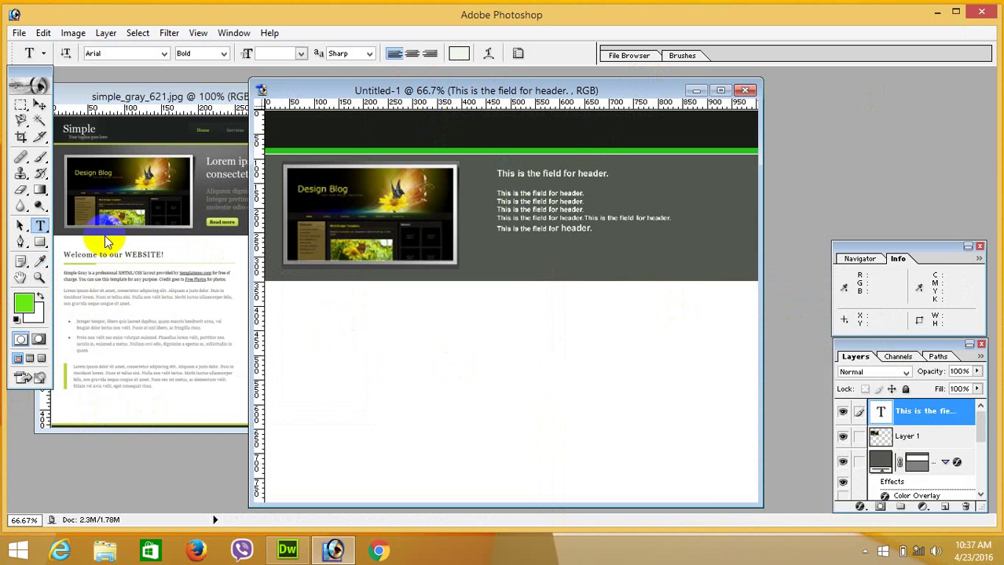
click(40, 243)
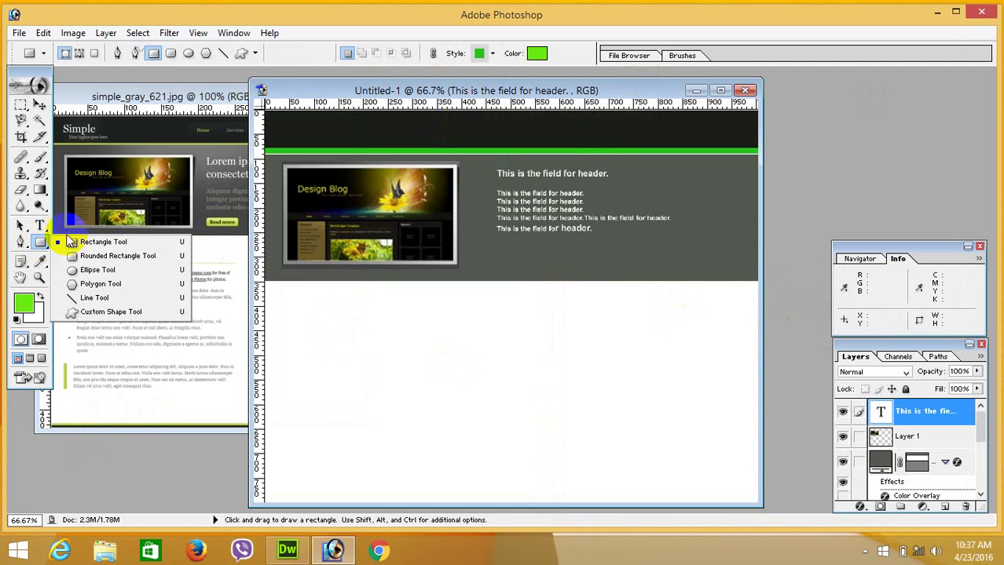
click(93, 257)
drag(511, 257, 592, 274)
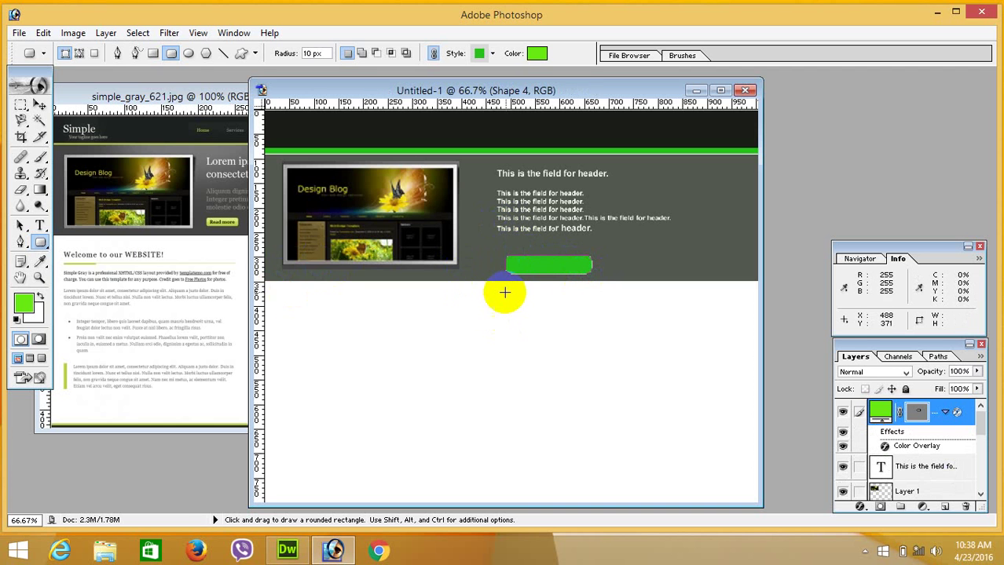
Step: Move the green rounded rectangle up and left to line up with the banner text's left edge, and apply the transformation
key(ctrl+t)
mouse_move(538, 259)
mouse_down()
mouse_move(541, 249)
mouse_move(551, 262)
mouse_move(540, 253)
mouse_up()
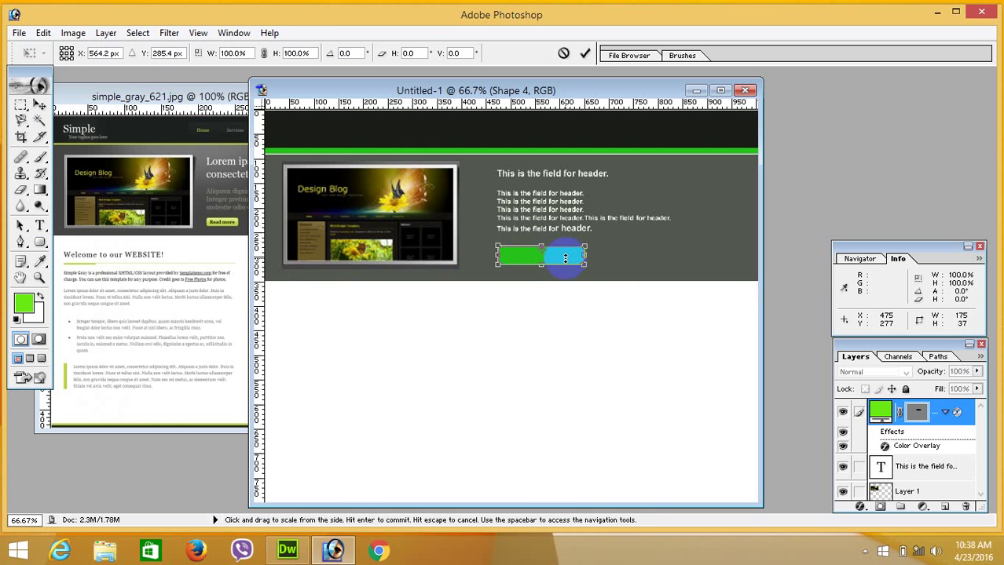
click(38, 104)
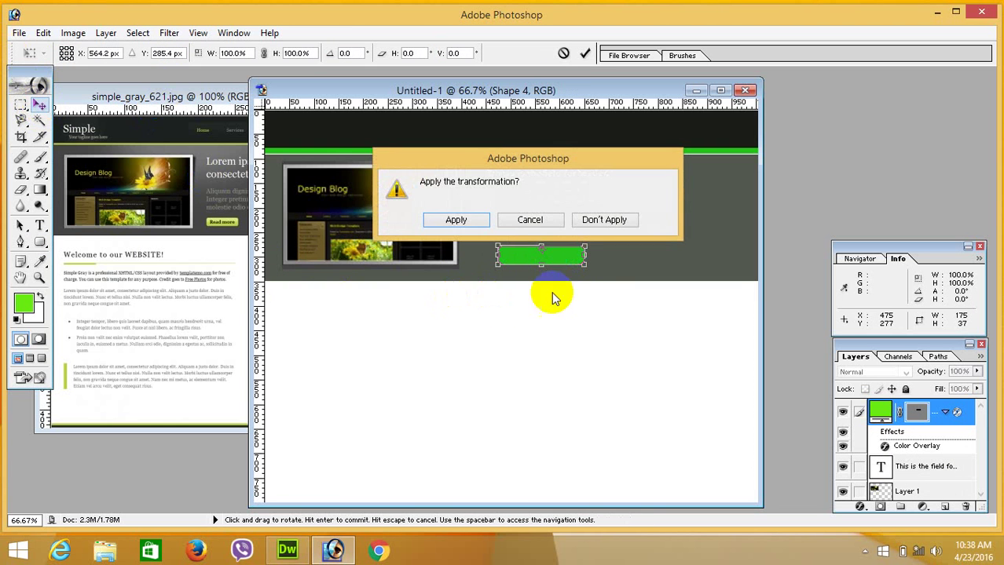
click(455, 221)
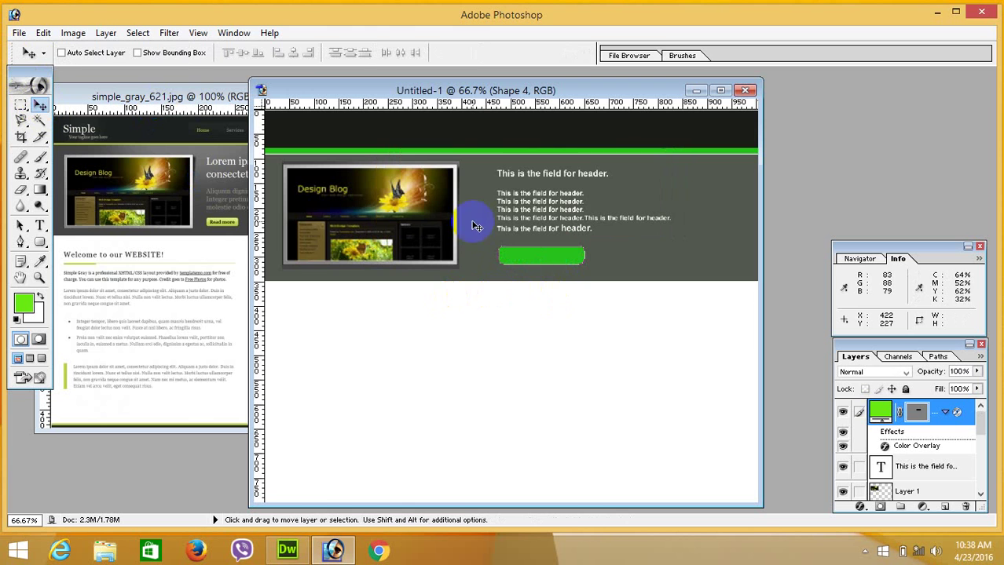
Step: Add the text "Read More" on a new layer over the green button in pale green Arial Bold 14 px
click(943, 506)
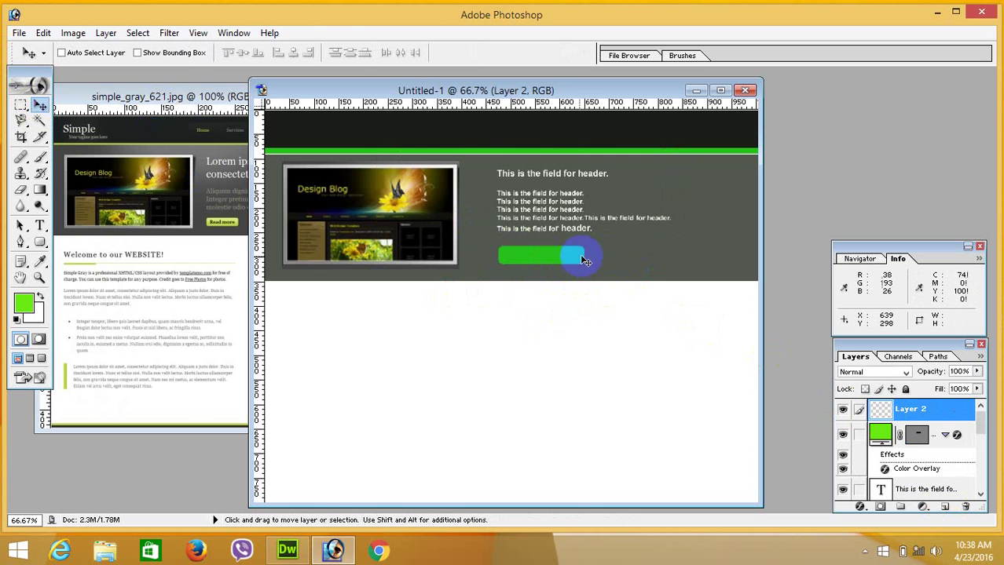
click(24, 307)
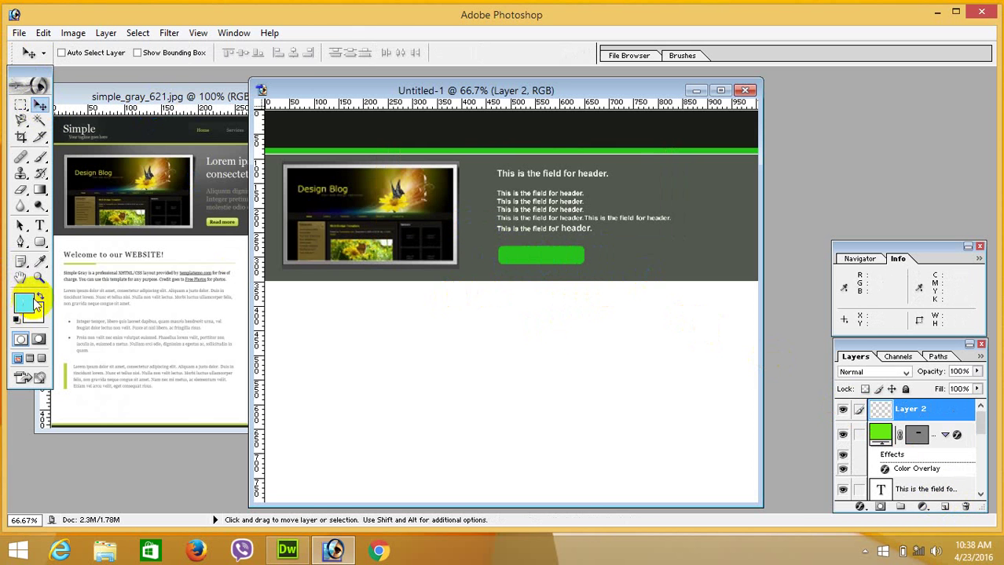
click(42, 230)
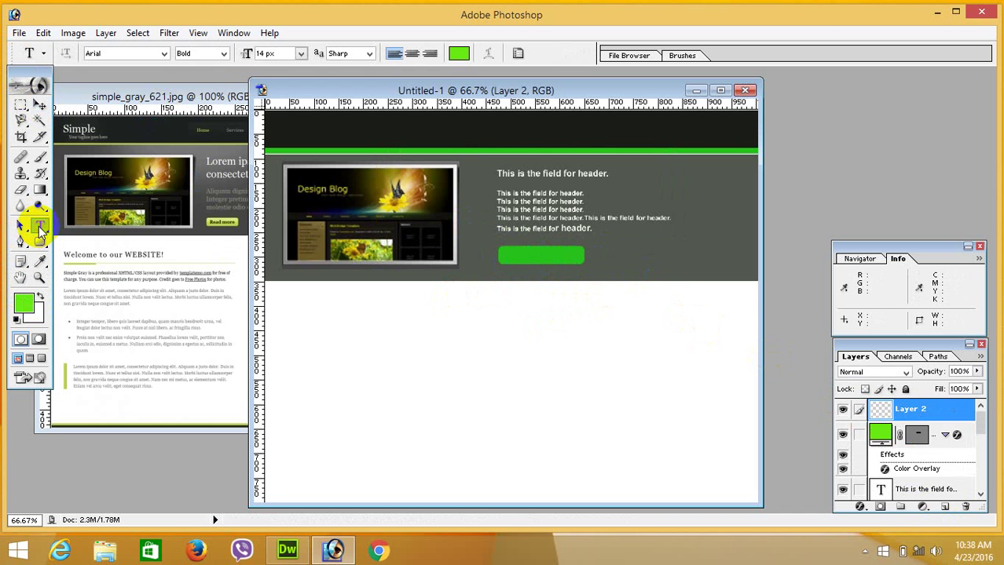
click(23, 303)
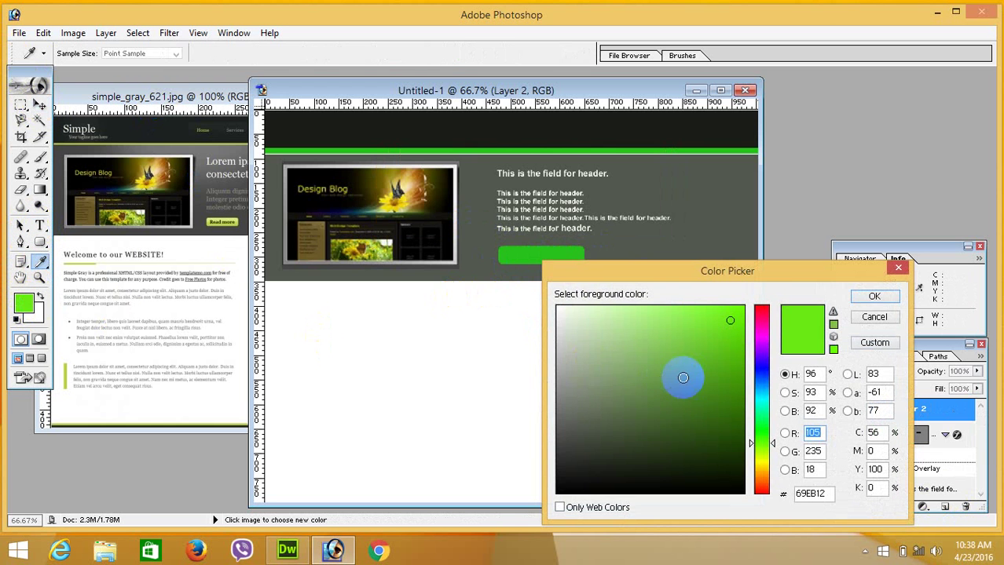
click(578, 317)
click(876, 301)
click(872, 298)
click(518, 256)
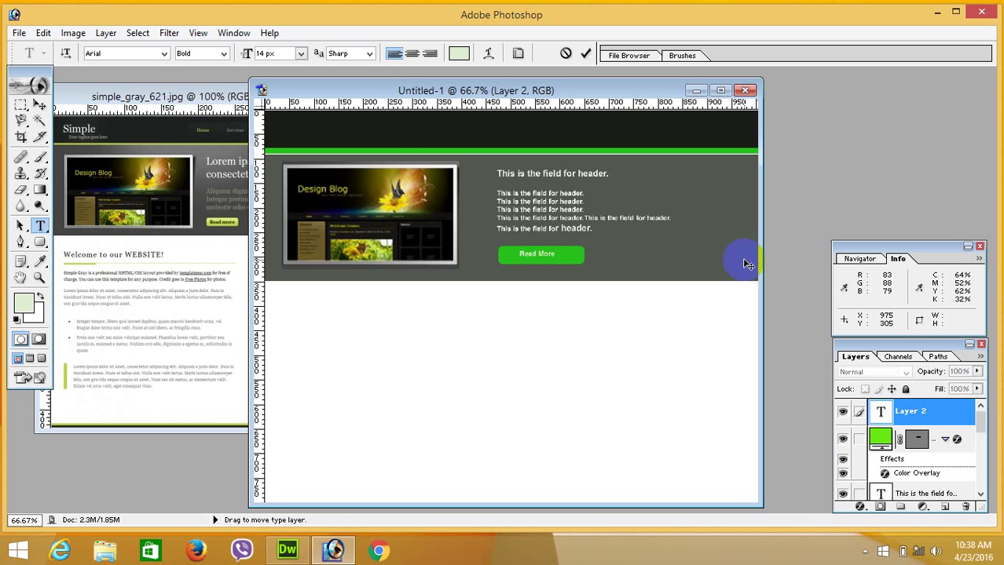
Step: Increase the "Read More" button text to 18 px
drag(519, 254, 557, 255)
click(300, 54)
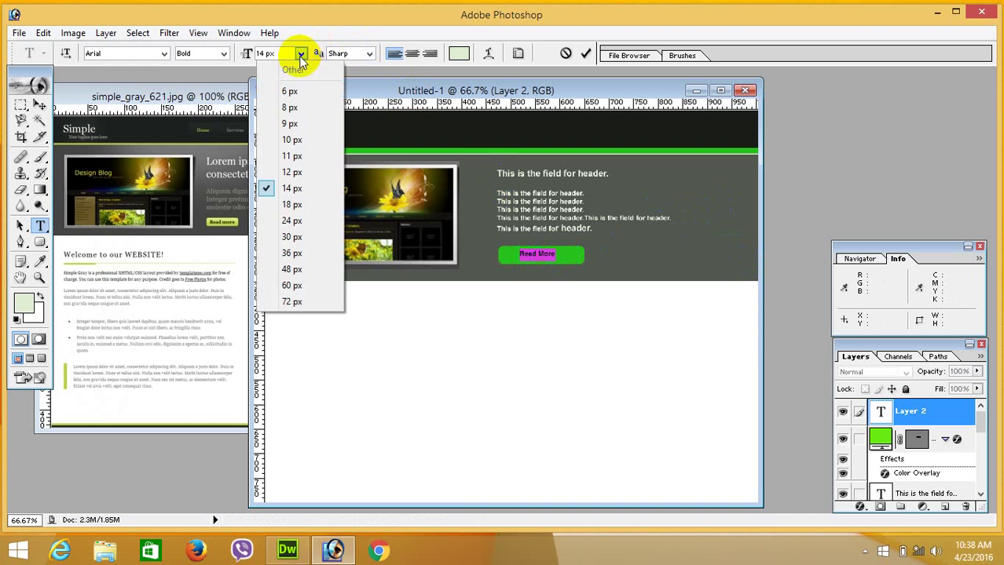
click(283, 204)
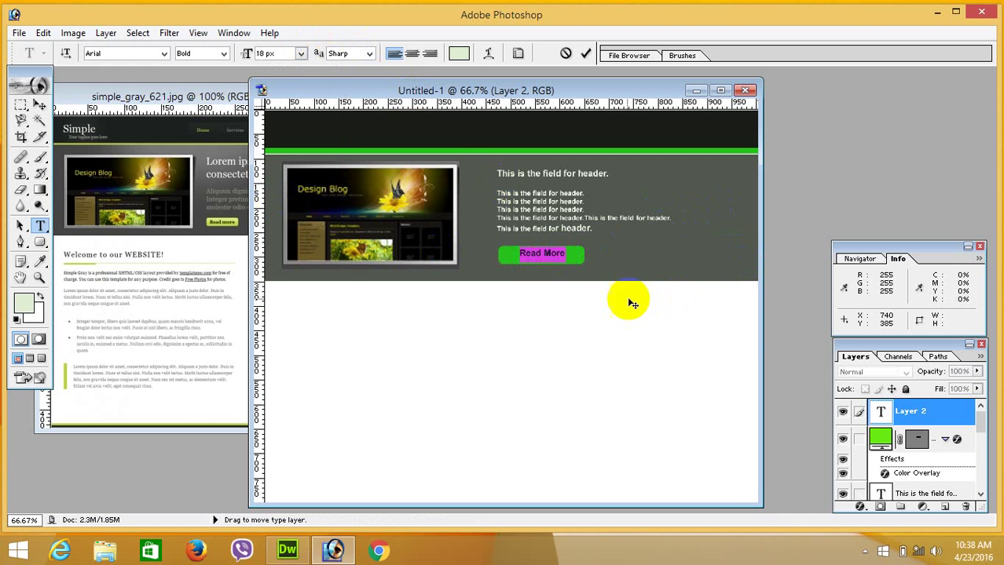
click(567, 259)
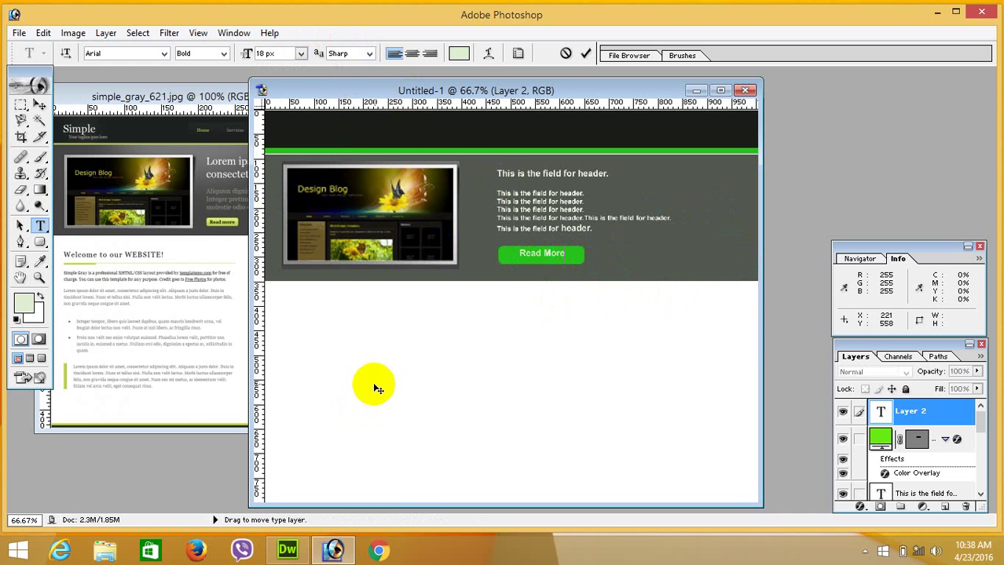
Step: Add the header bar text "Simple Website" in Untitled-1 with "Your web templete is here." indented beneath it, in pale green Arial Bold 18 px
click(132, 95)
double_click(152, 97)
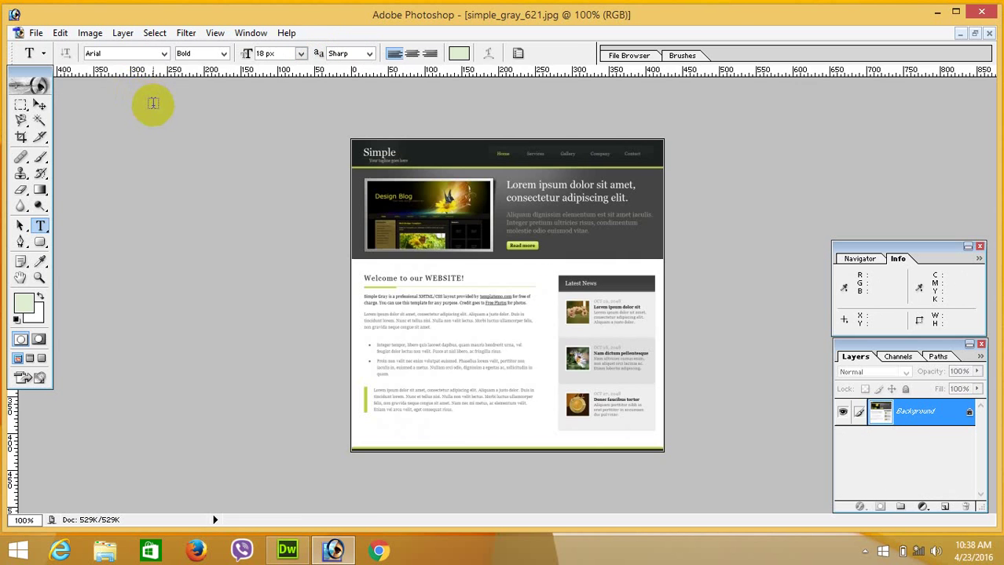
click(973, 33)
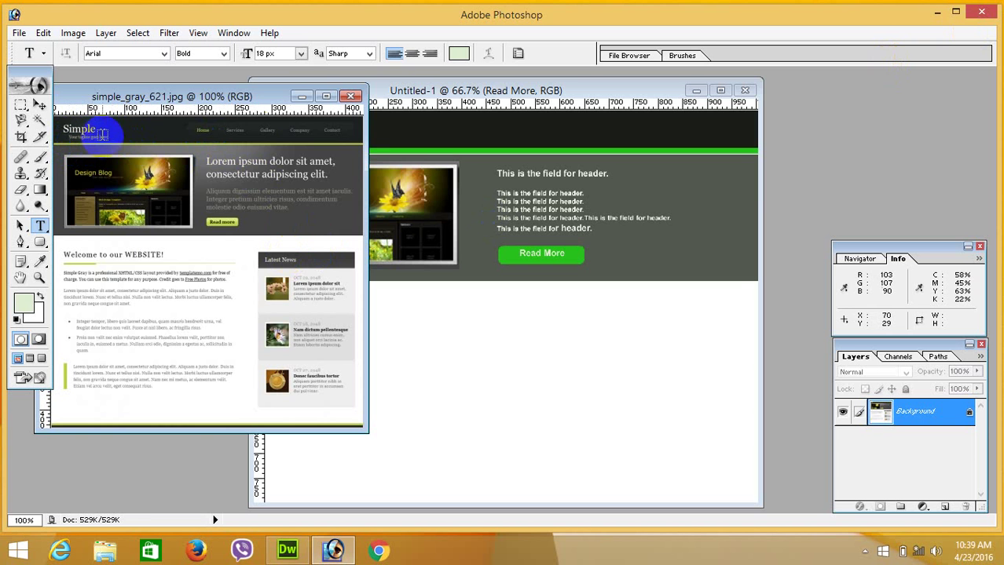
click(385, 93)
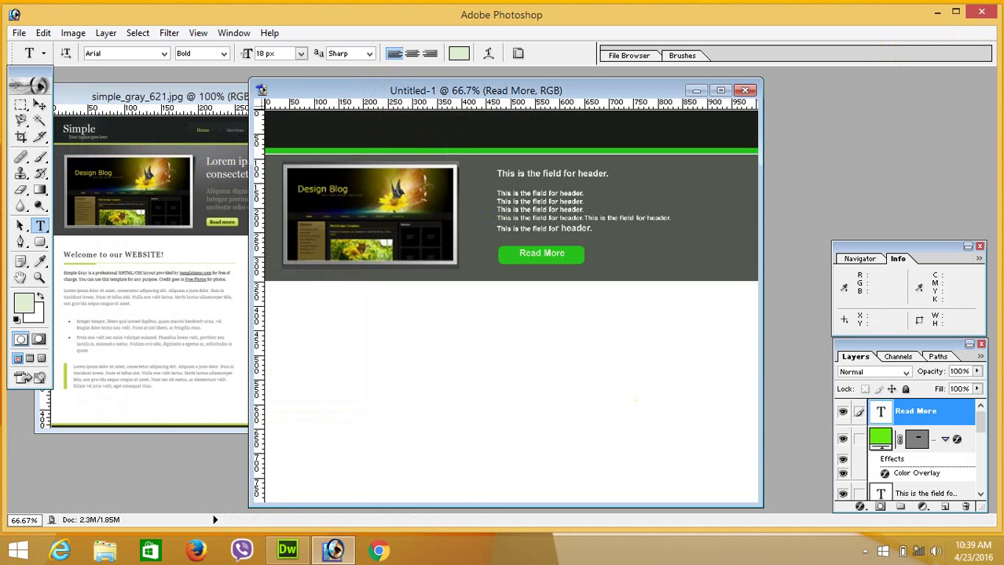
click(945, 506)
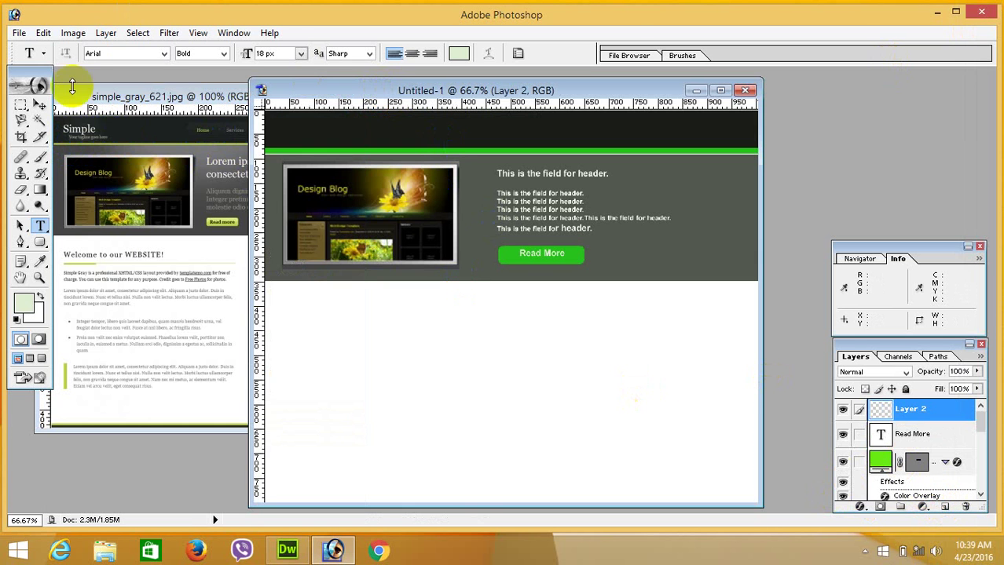
click(283, 123)
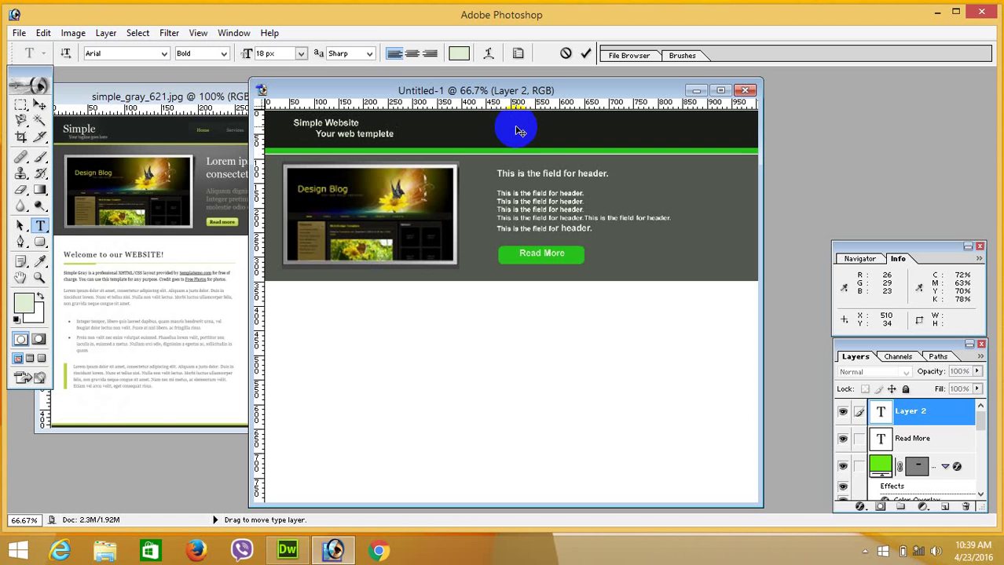
text(is here)
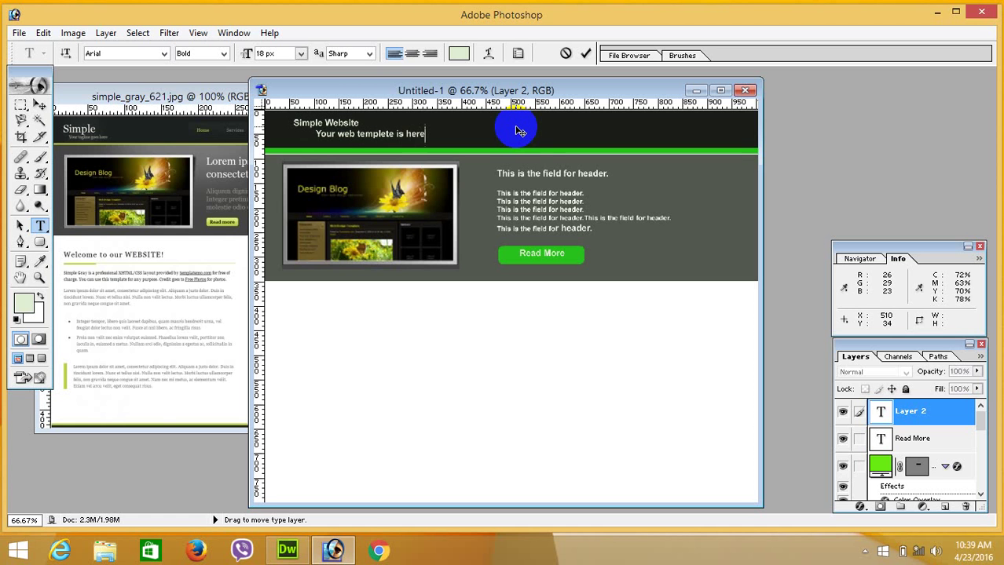
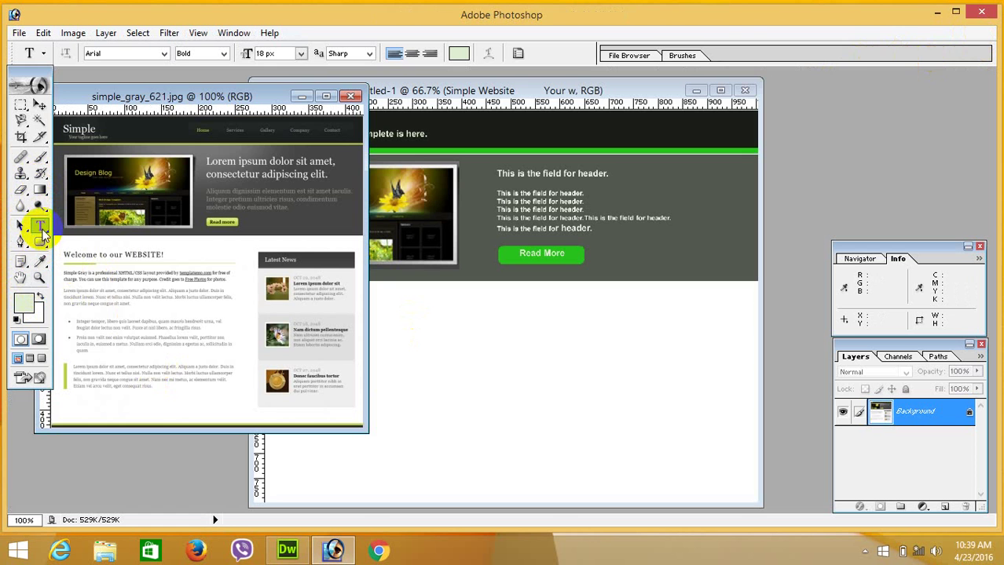
Step: Add the text "HOME" on a new layer in Untitled-1's header bar, above the banner heading, in pale green Arial Bold 18 px
click(41, 227)
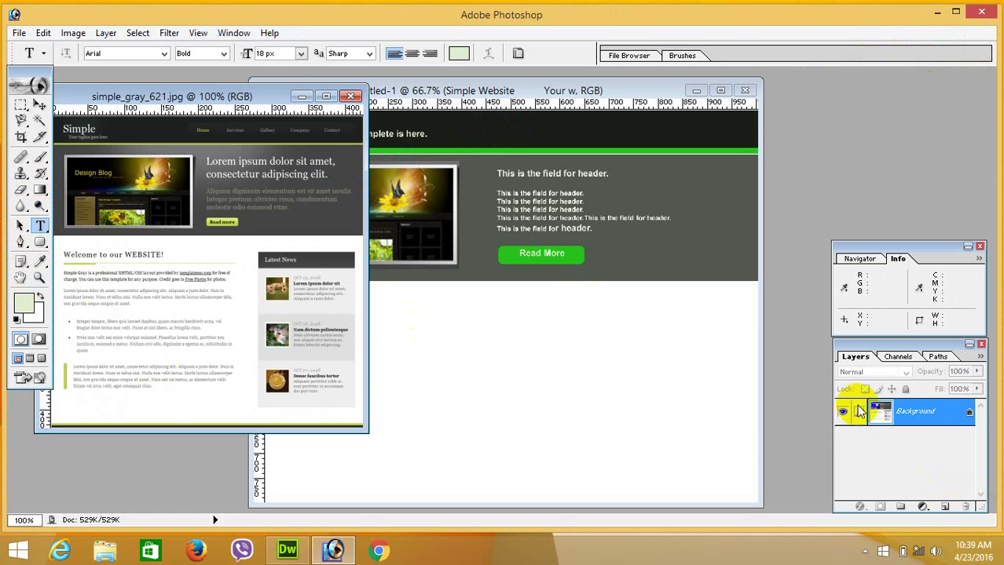
click(614, 91)
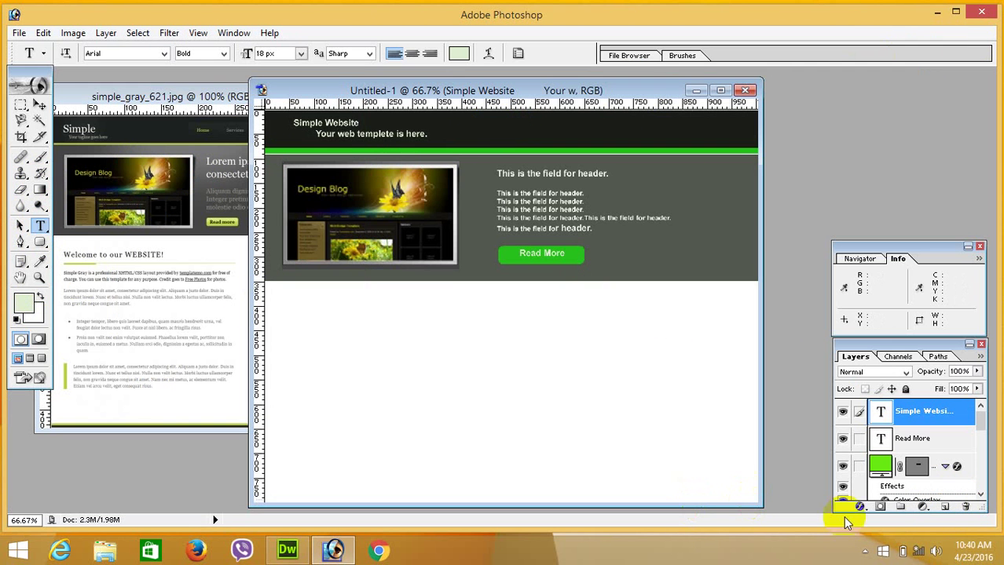
click(946, 509)
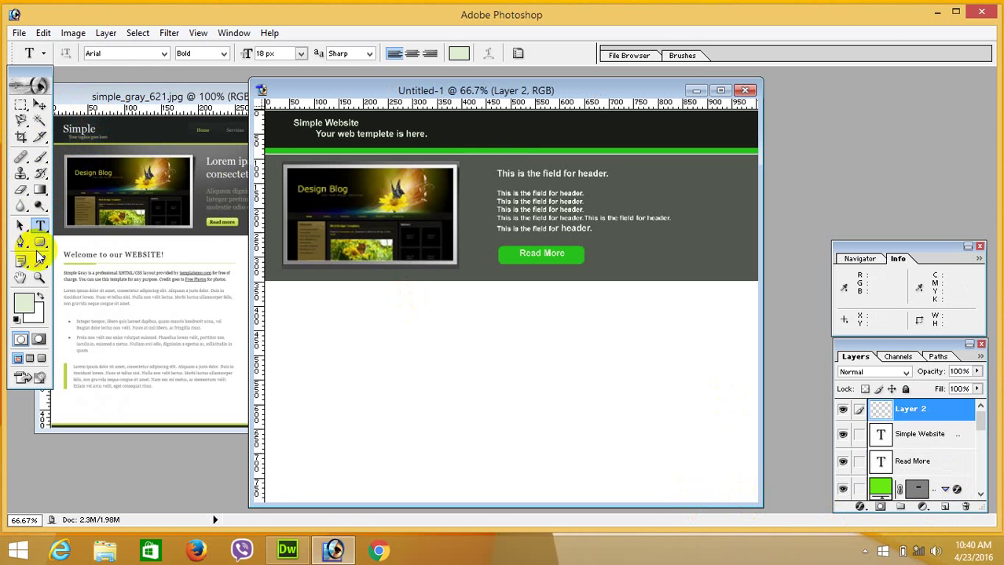
click(511, 125)
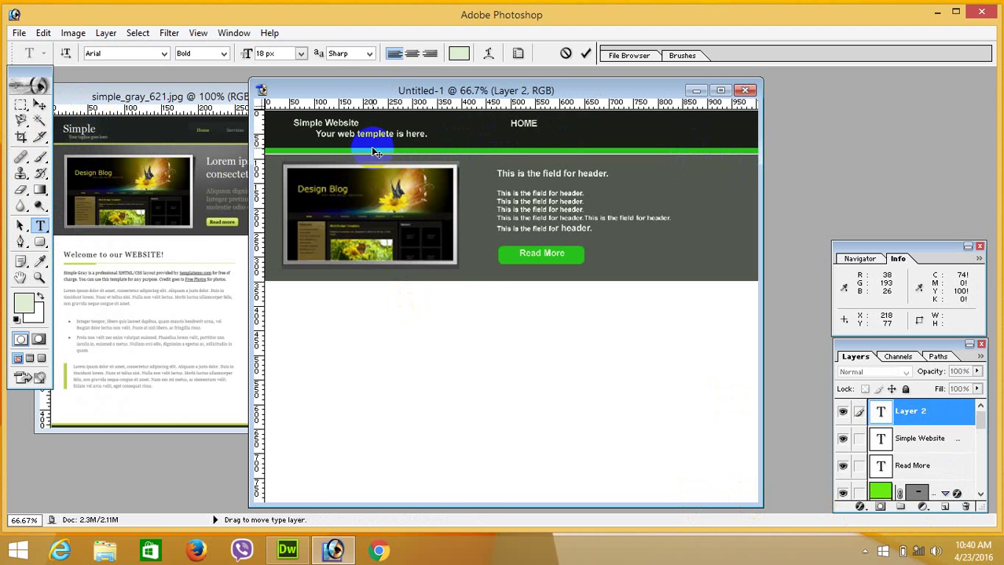
key(ctrl+t)
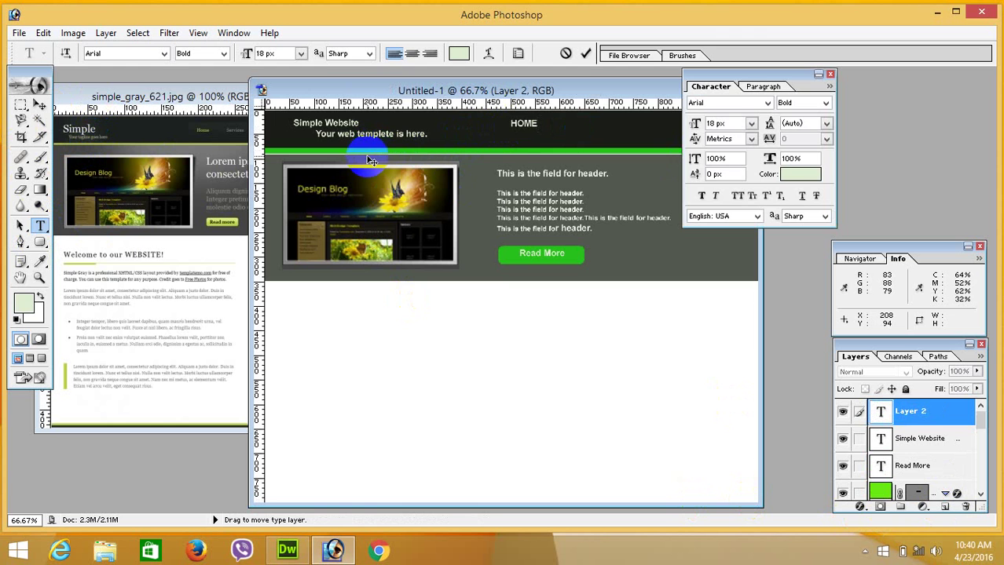
double_click(518, 124)
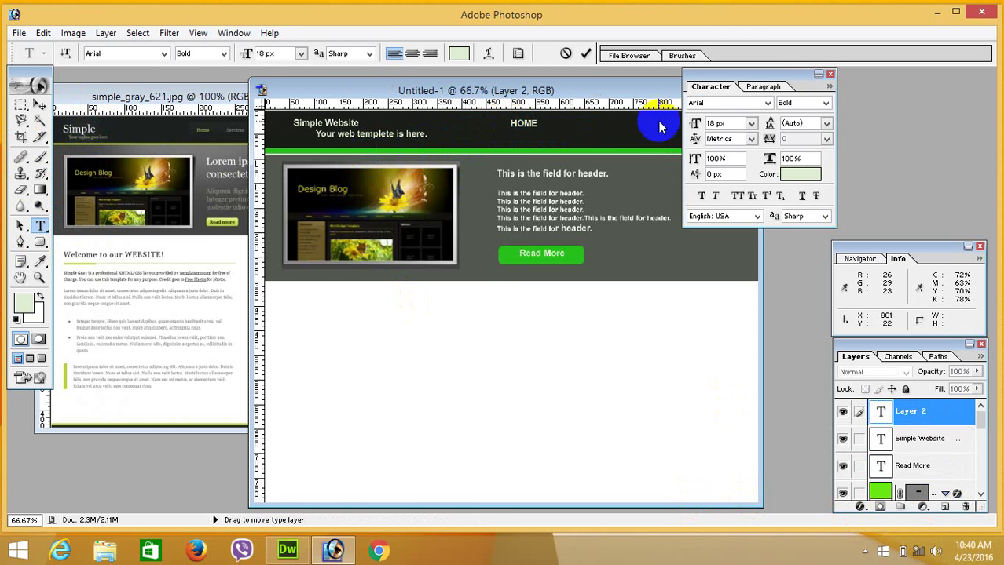
click(830, 74)
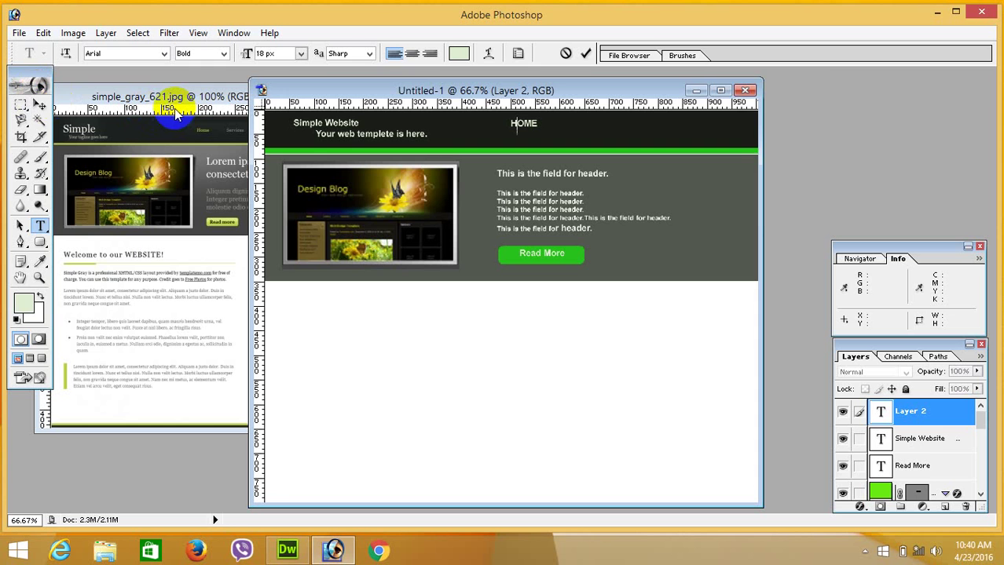
key(ctrl+t)
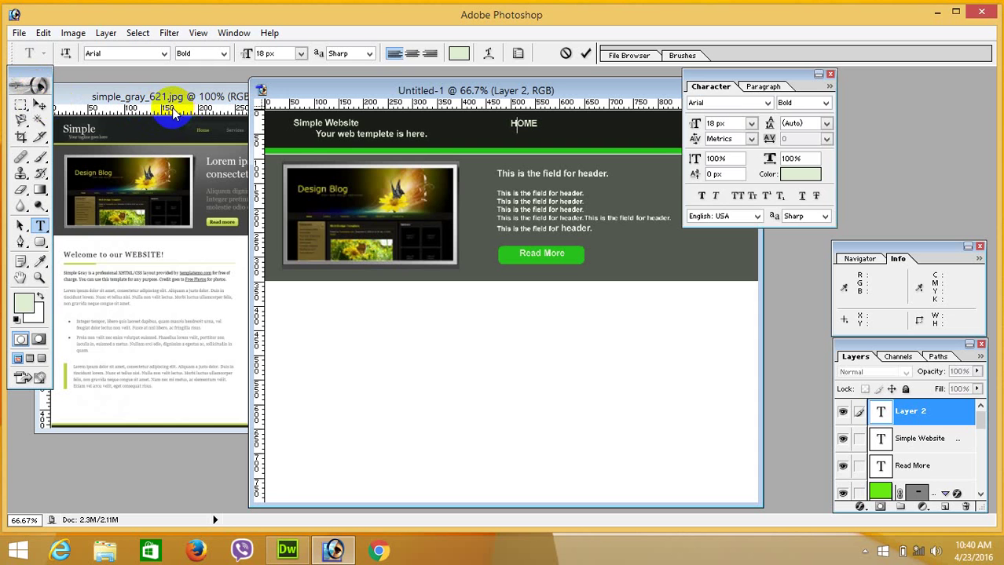
click(832, 75)
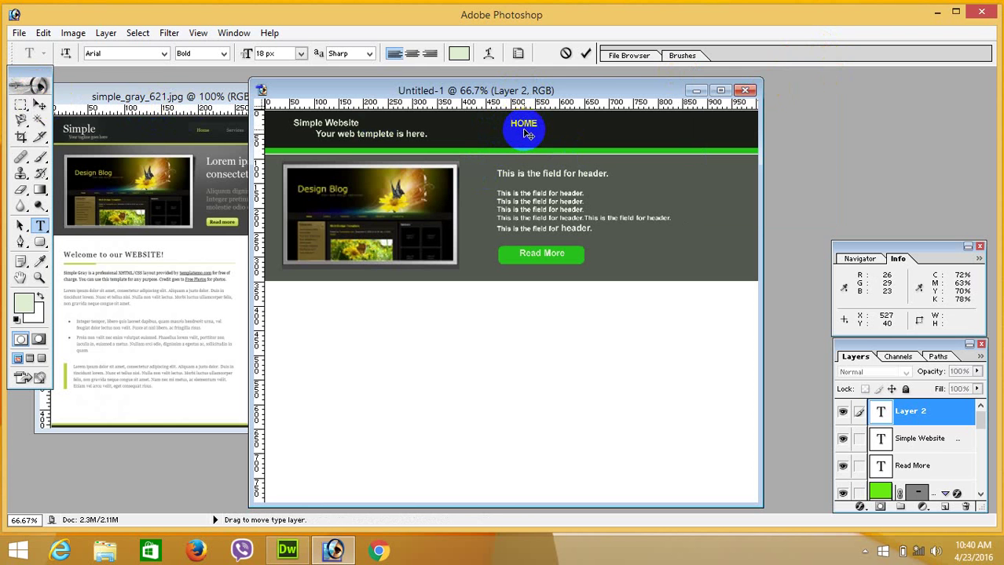
key(ctrl+t)
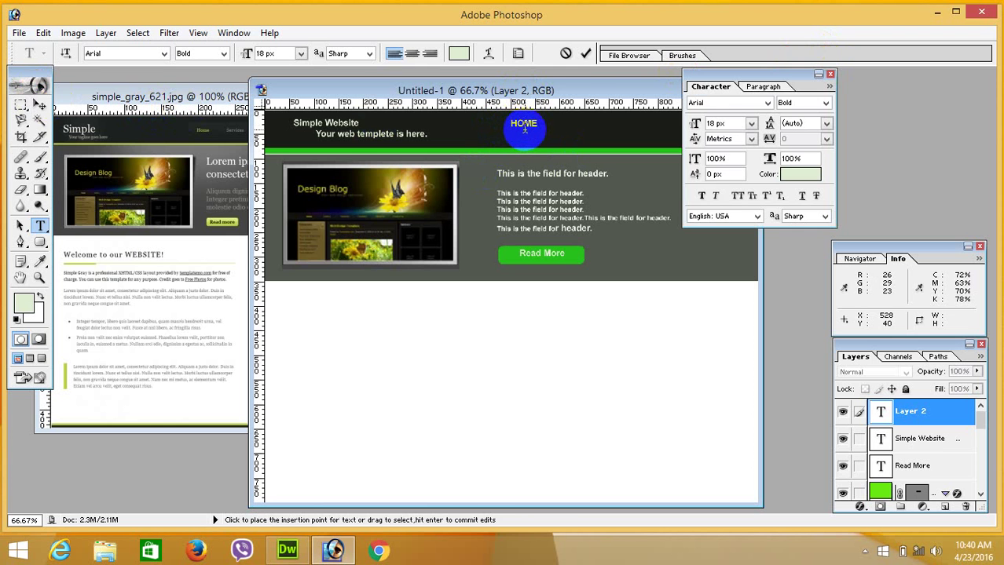
click(829, 74)
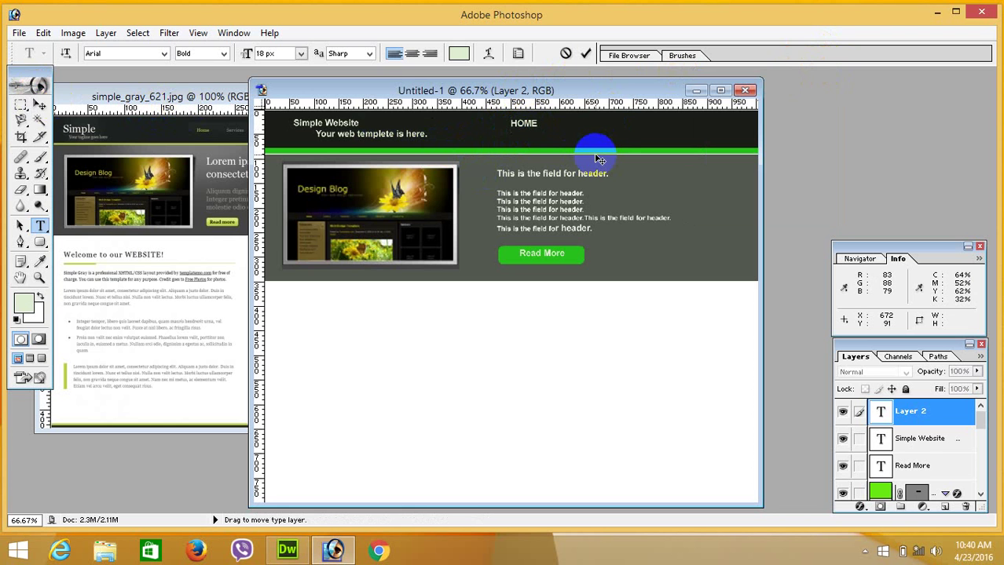
Step: Commit the HOME text, duplicate its layer within Untitled-1, and place the copy just to its right in the header bar
click(915, 413)
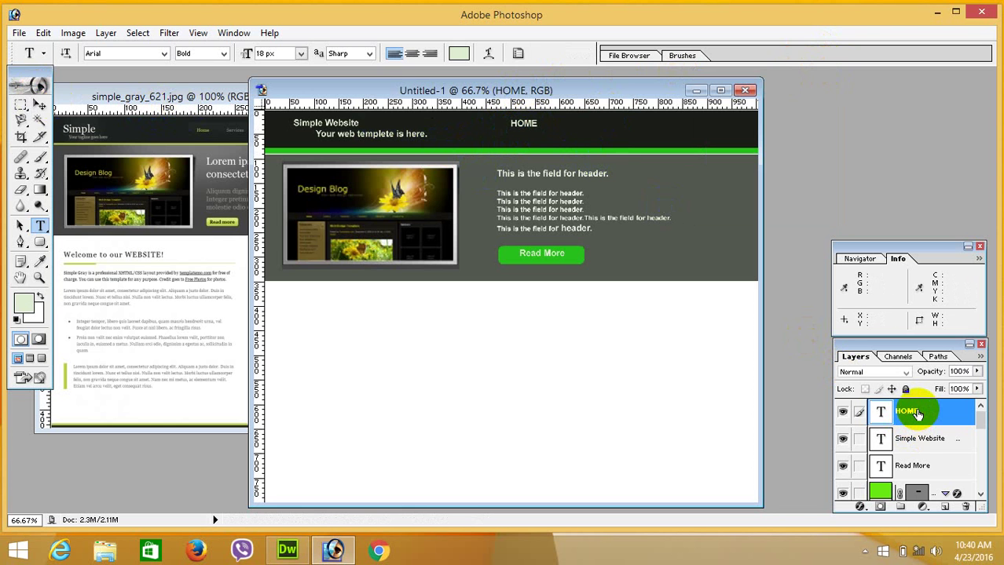
right_click(917, 414)
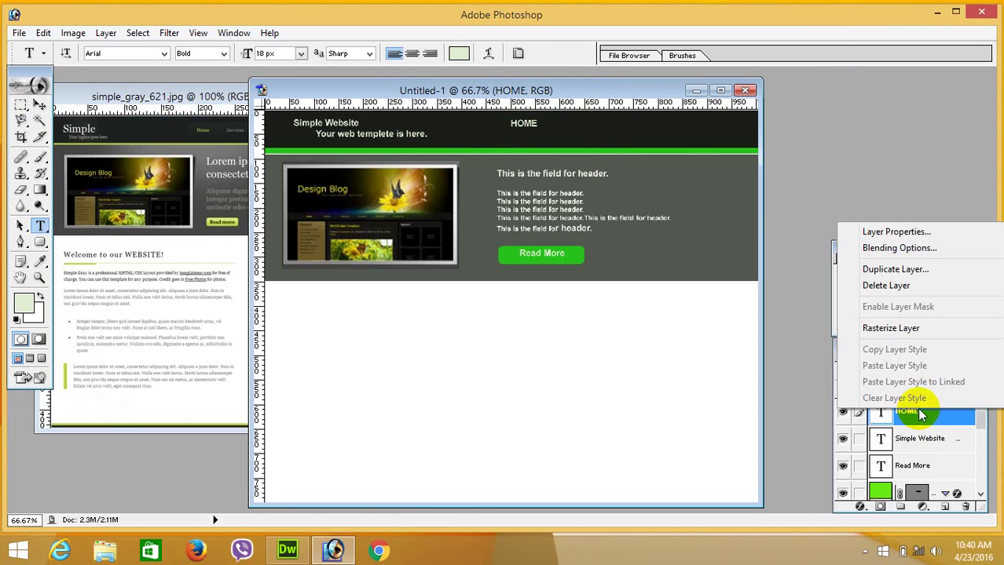
click(892, 271)
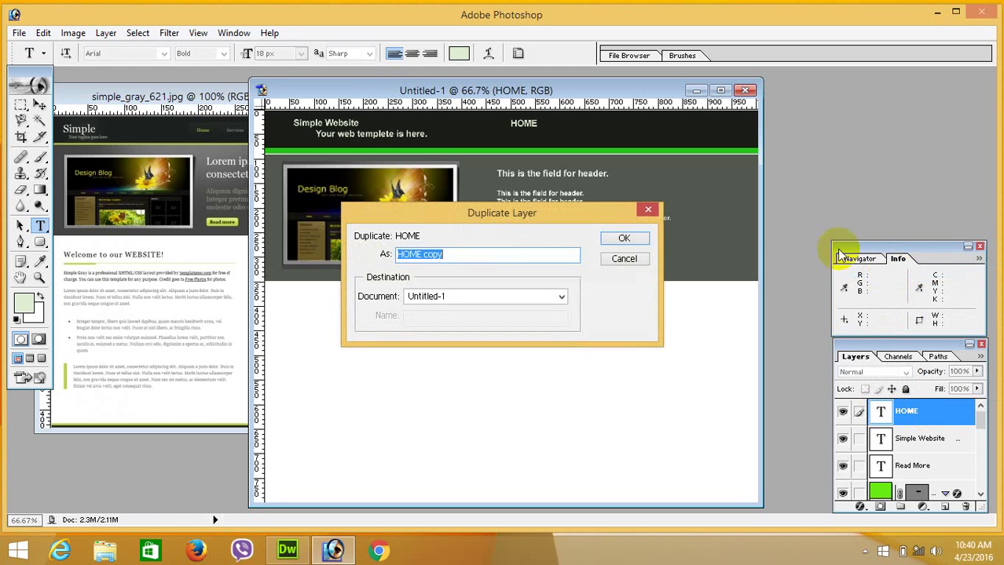
click(625, 239)
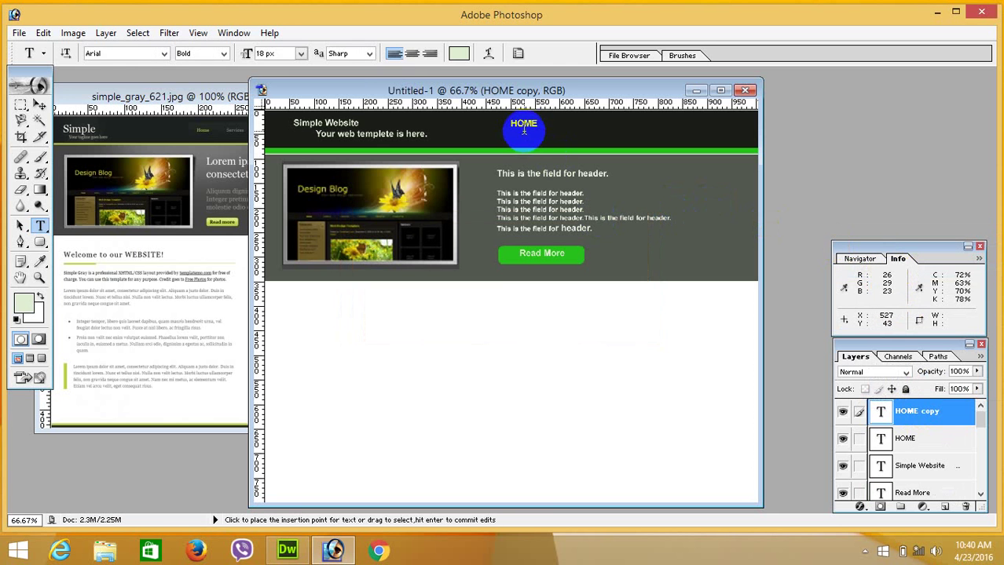
click(39, 104)
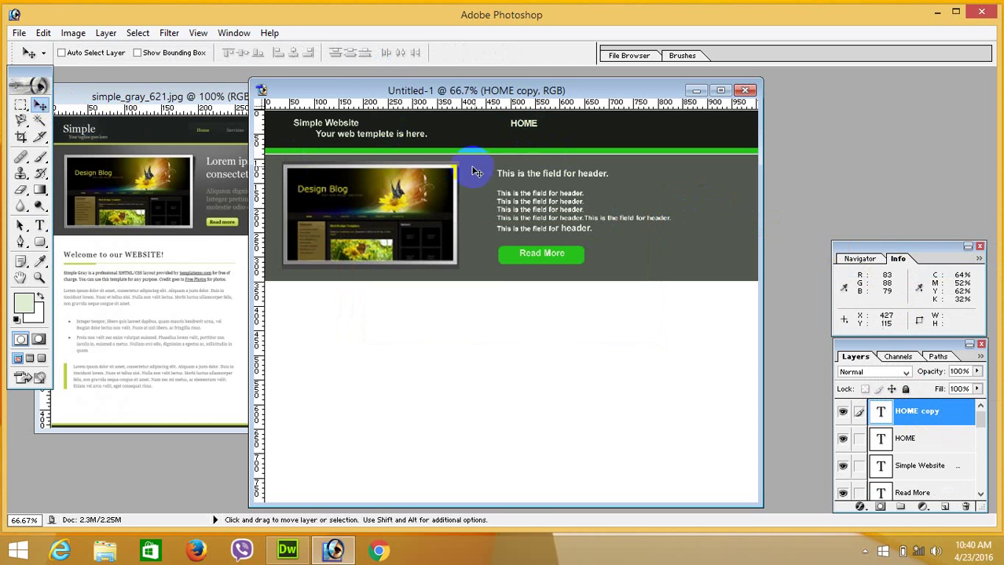
drag(519, 128, 569, 129)
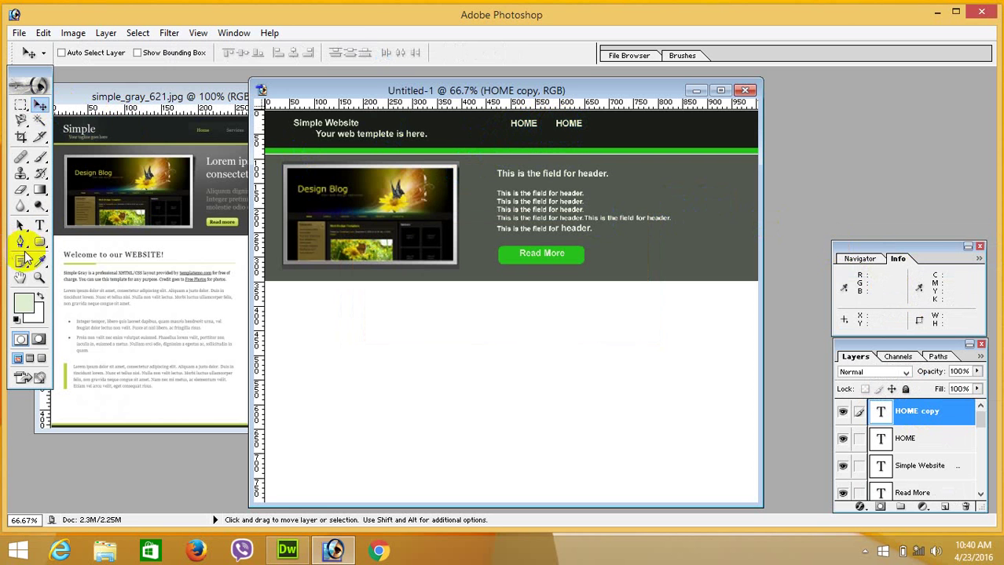
Step: Replace the copied HOME text with "Services", uncover the simple_gray_621.jpg reference by moving the Untitled-1 window aside, and commit the text
click(39, 225)
click(556, 124)
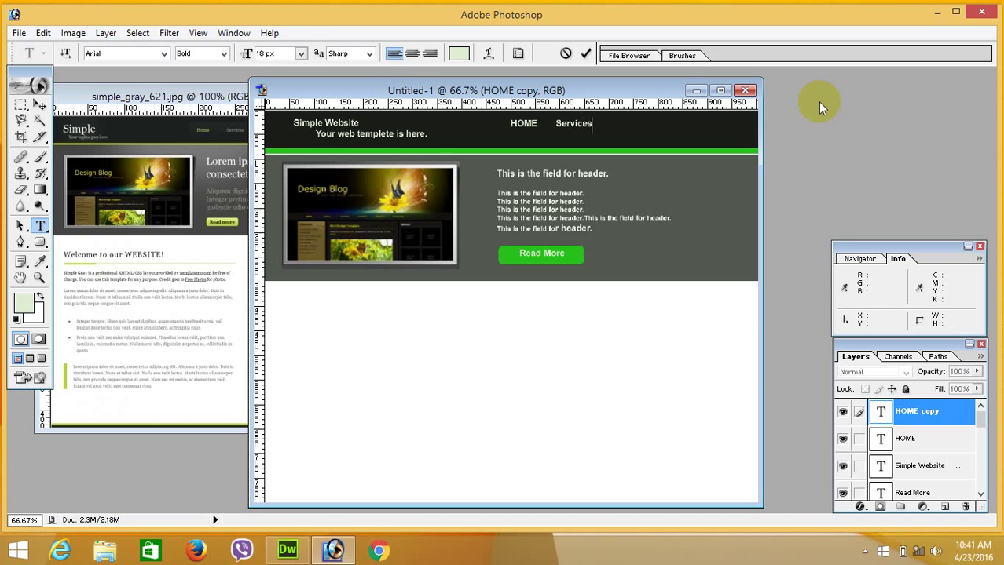
drag(470, 90, 593, 92)
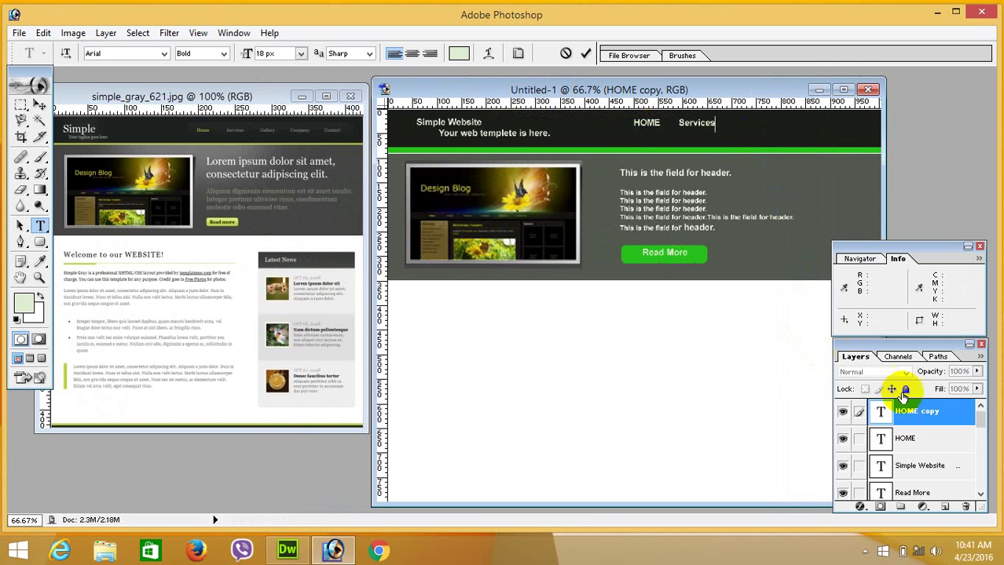
click(927, 416)
Step: Duplicate the Services text layer within Untitled-1 and place the copy to the right of the original in the header bar
right_click(928, 414)
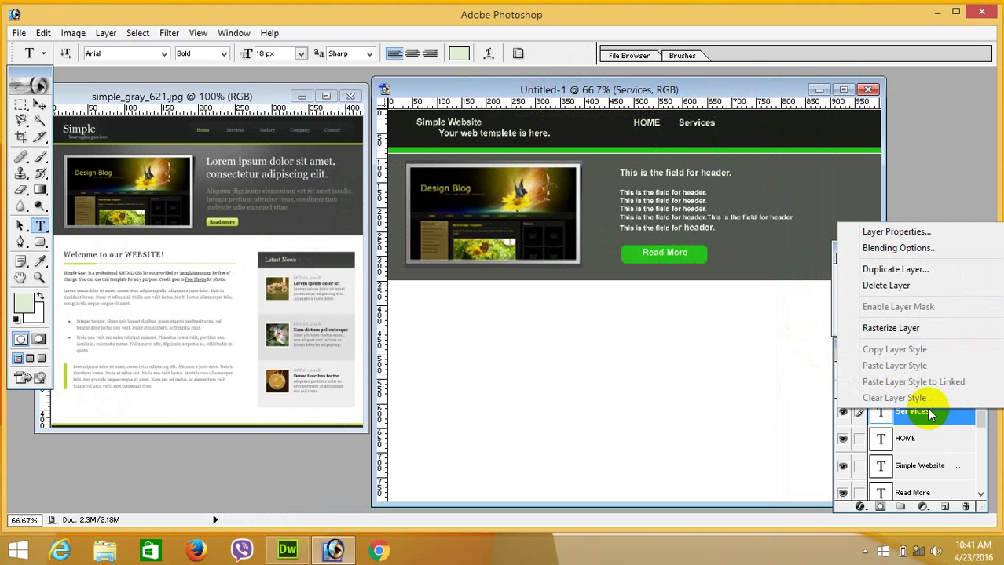
click(895, 270)
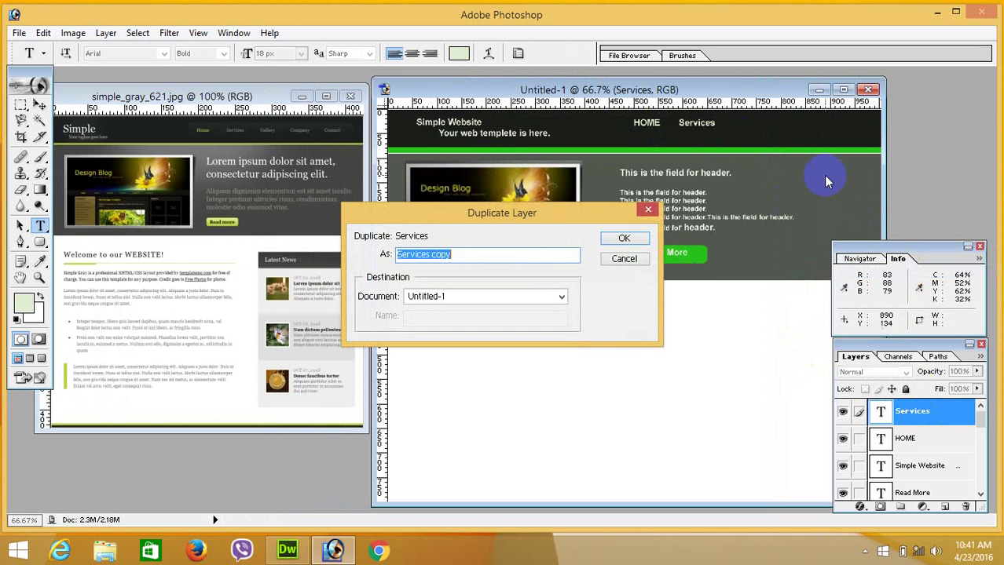
click(617, 236)
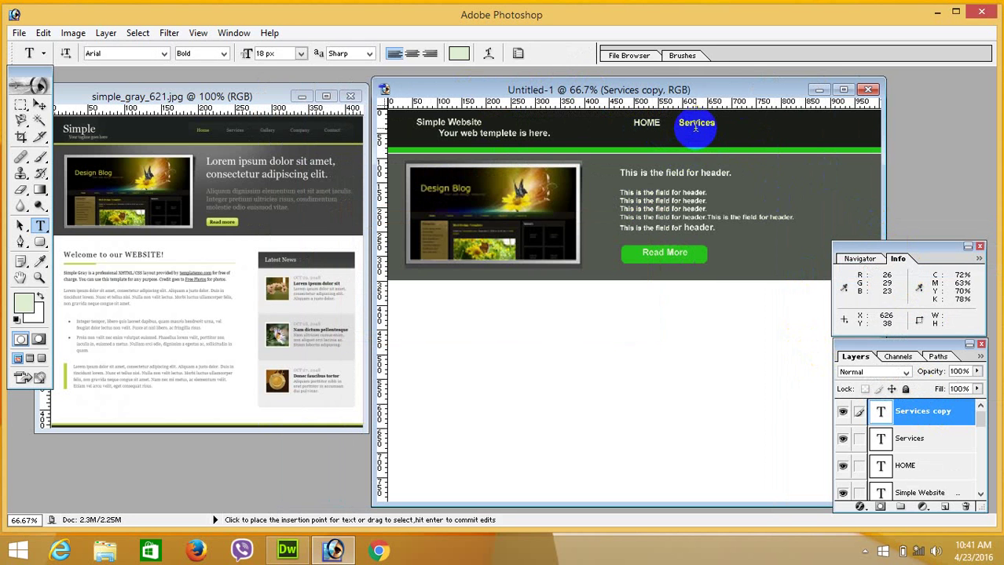
click(41, 106)
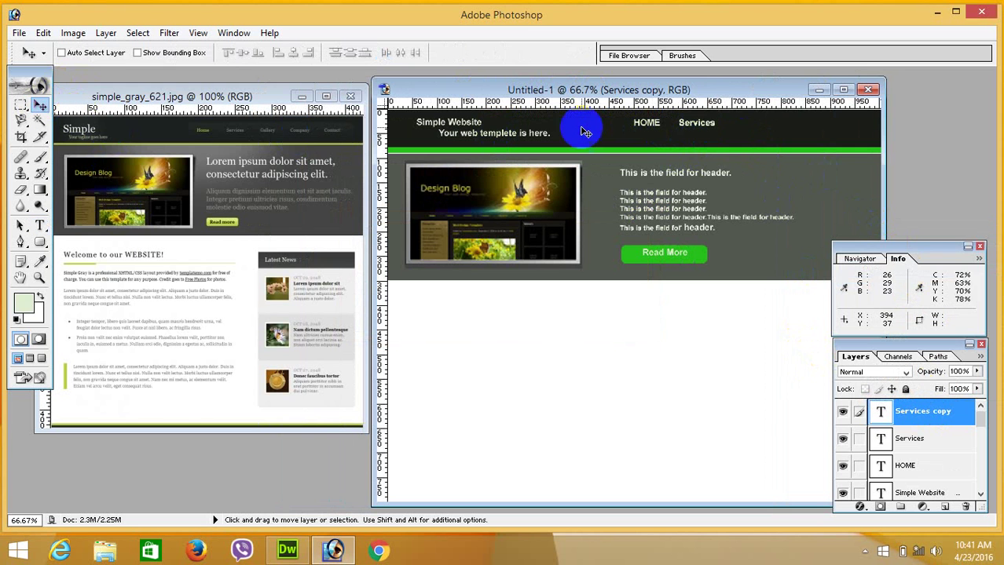
drag(693, 125, 750, 128)
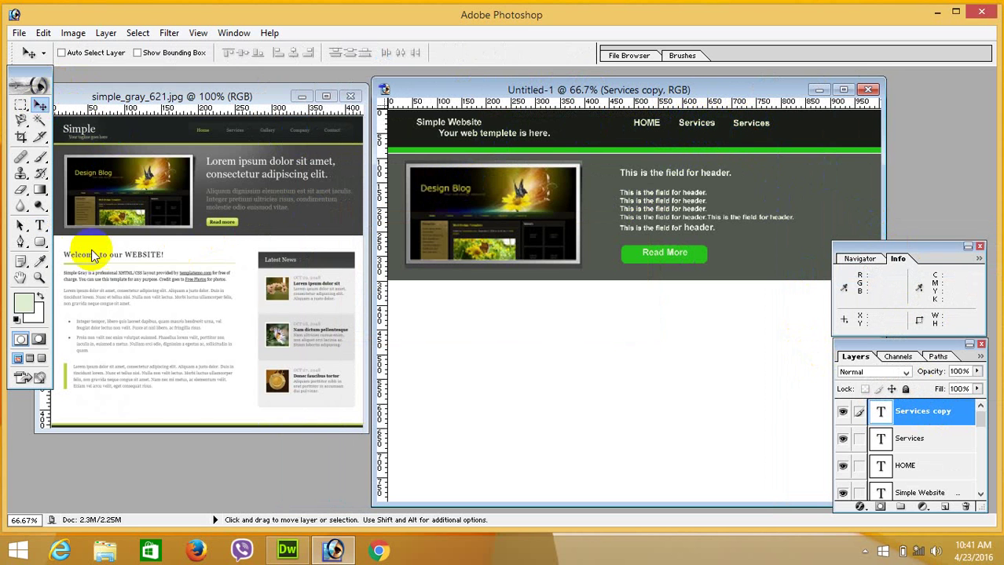
Step: Replace the copied Services text with "Gallary" and commit it
click(40, 225)
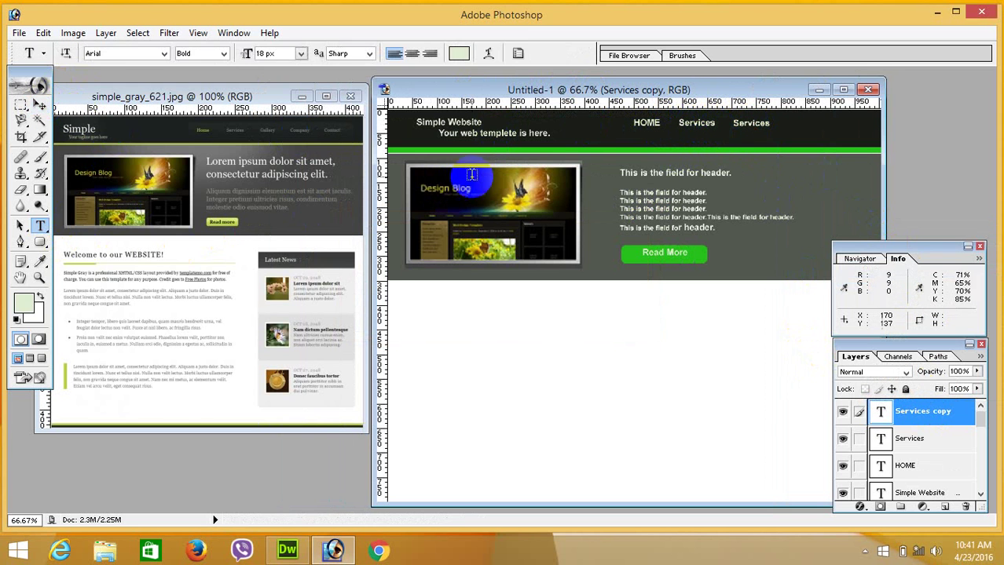
click(739, 127)
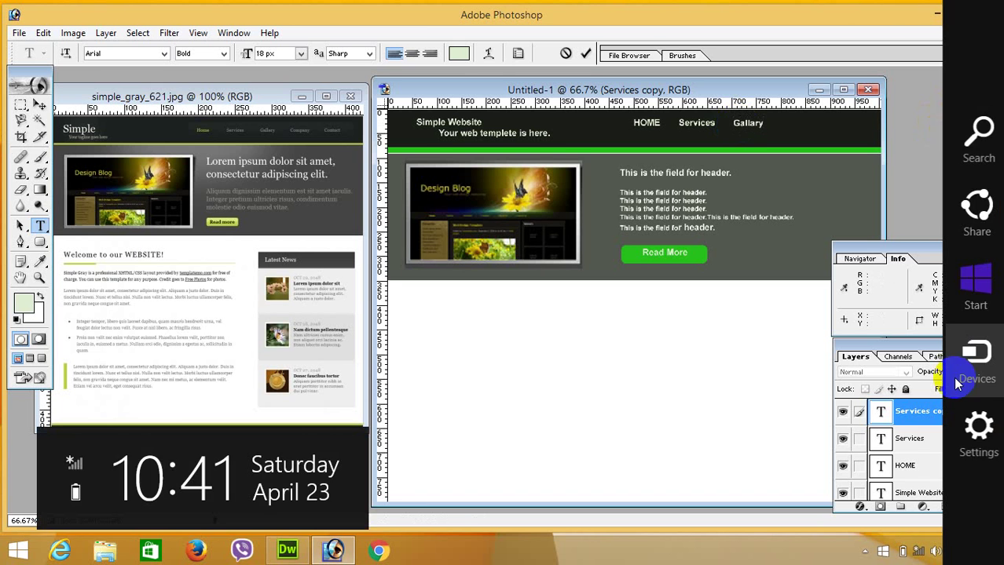
click(913, 416)
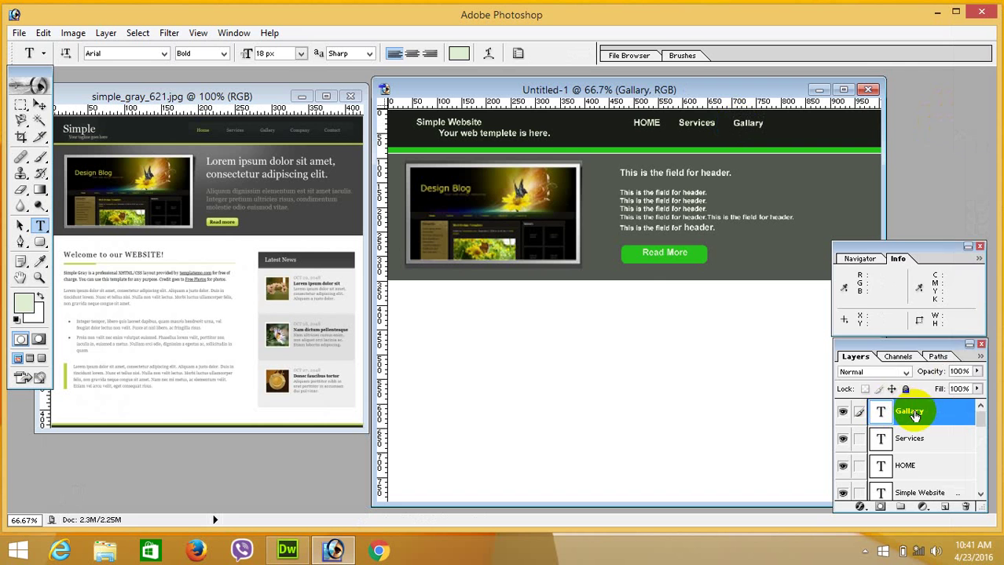
Step: Duplicate the Gallary text layer within Untitled-1 and place the copy to the right of the original in the header bar
right_click(914, 416)
click(896, 271)
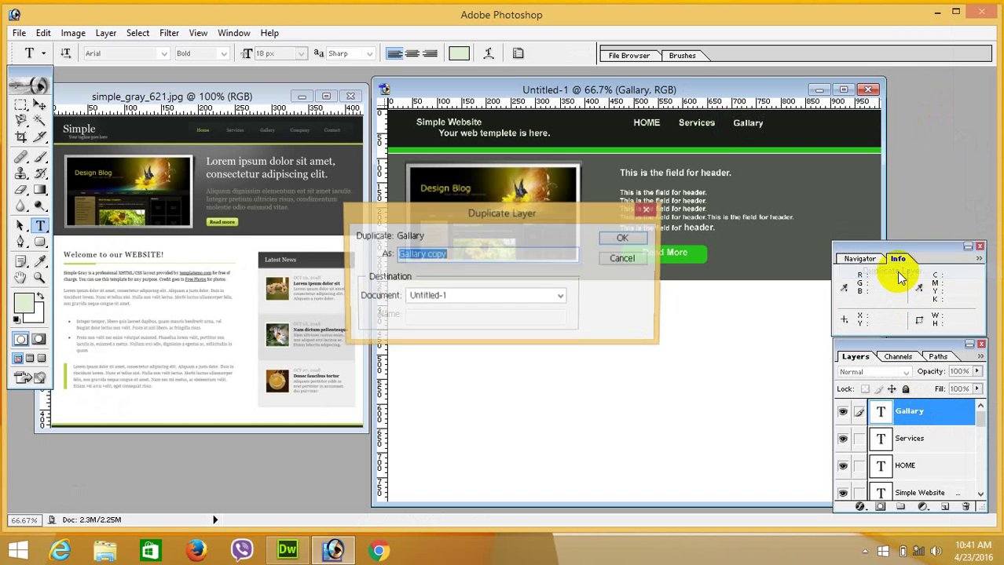
click(620, 238)
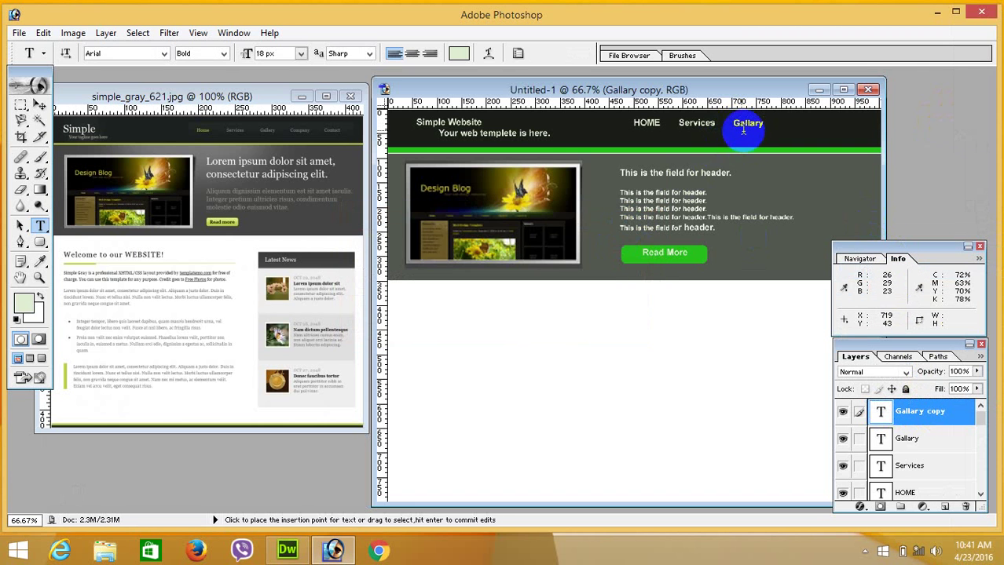
click(39, 105)
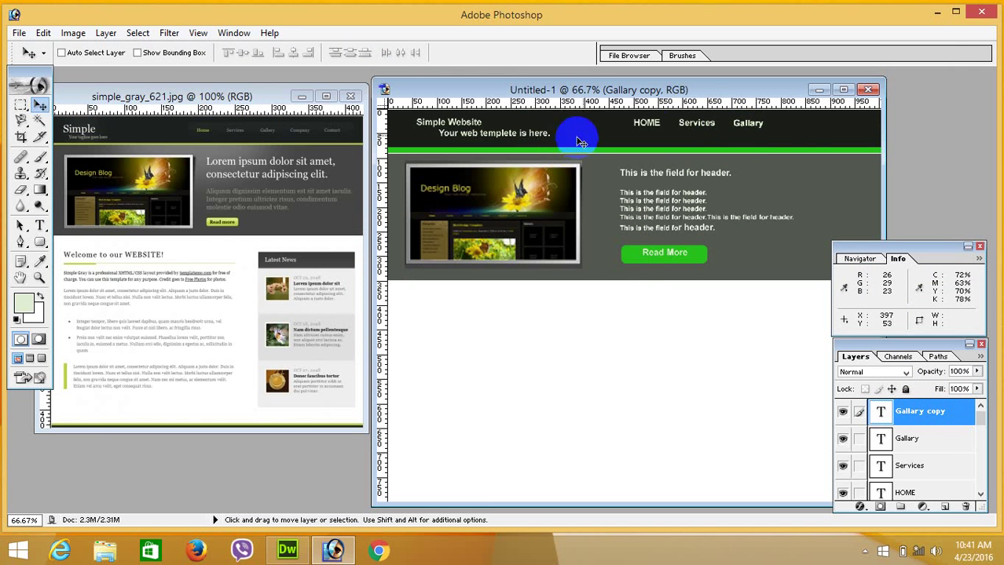
drag(745, 126, 790, 128)
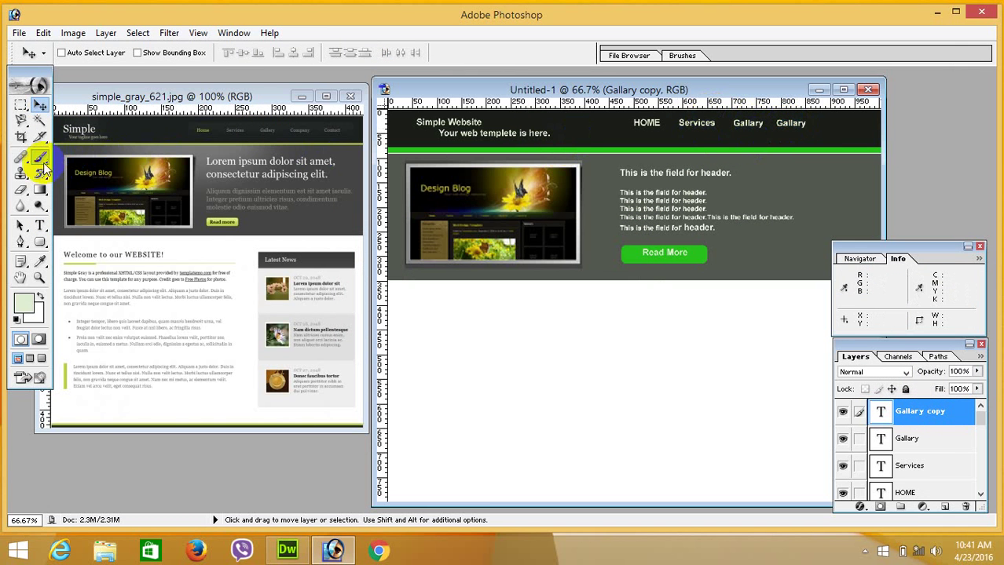
Step: Replace the copied Gallary text with "Company" as the fourth navigation item in the header bar
click(40, 225)
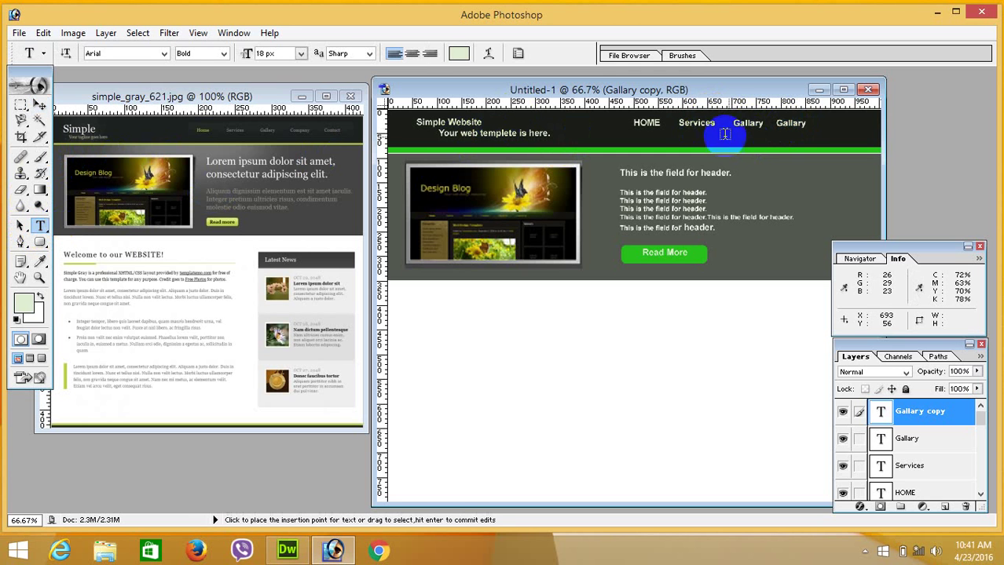
click(775, 122)
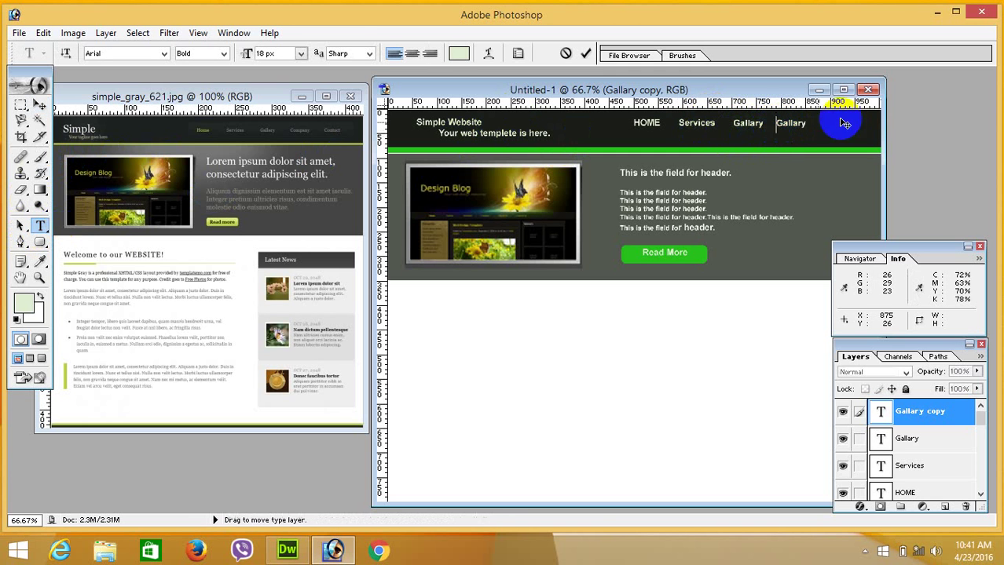
key(Delete)
key(Delete)
key(Delete)
key(Delete)
key(Delete)
key(Delete)
key(Delete)
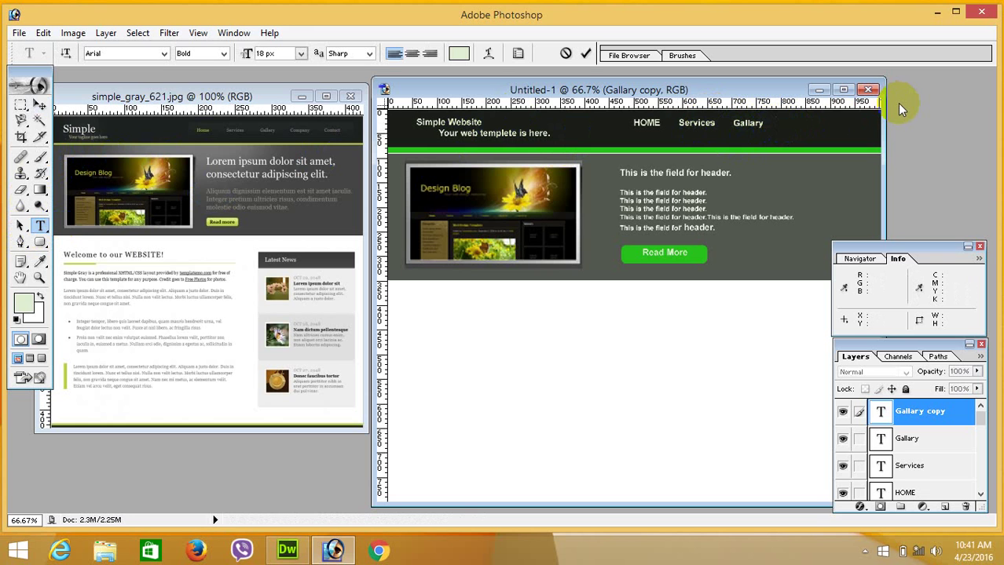
text(Company)
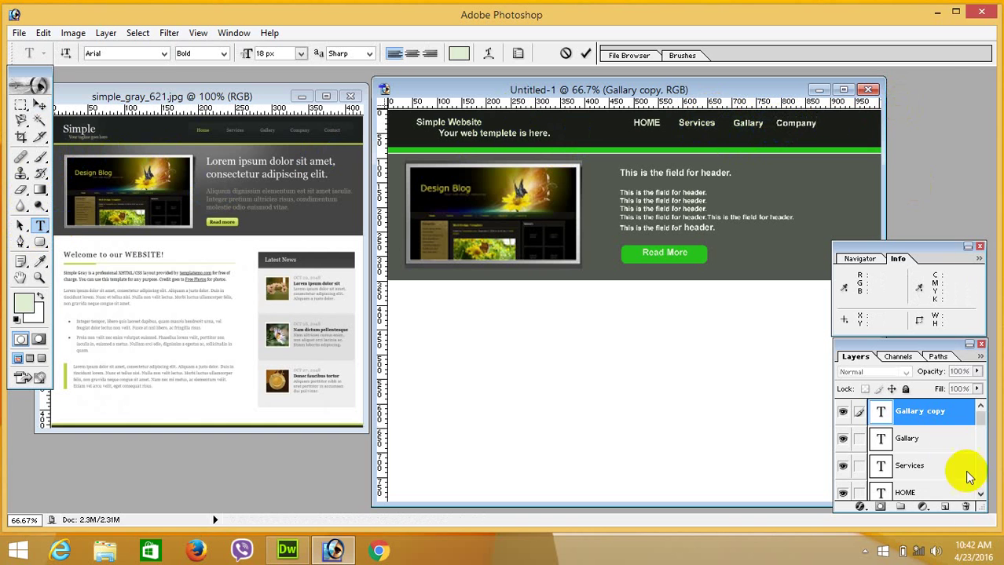
Step: Duplicate the Company text layer within Untitled-1 and place the copy to the right of the original in the header bar
click(931, 413)
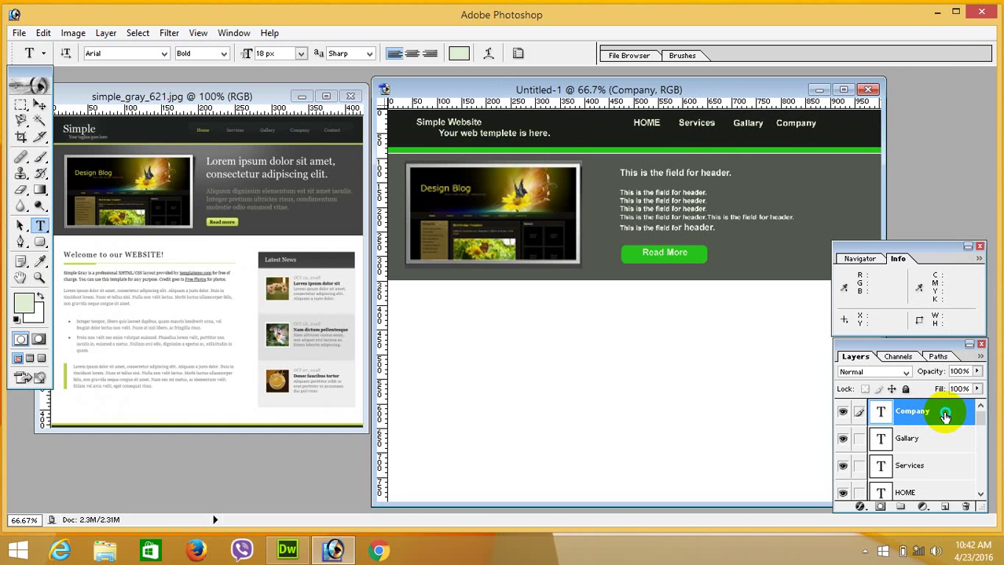
right_click(944, 411)
click(889, 272)
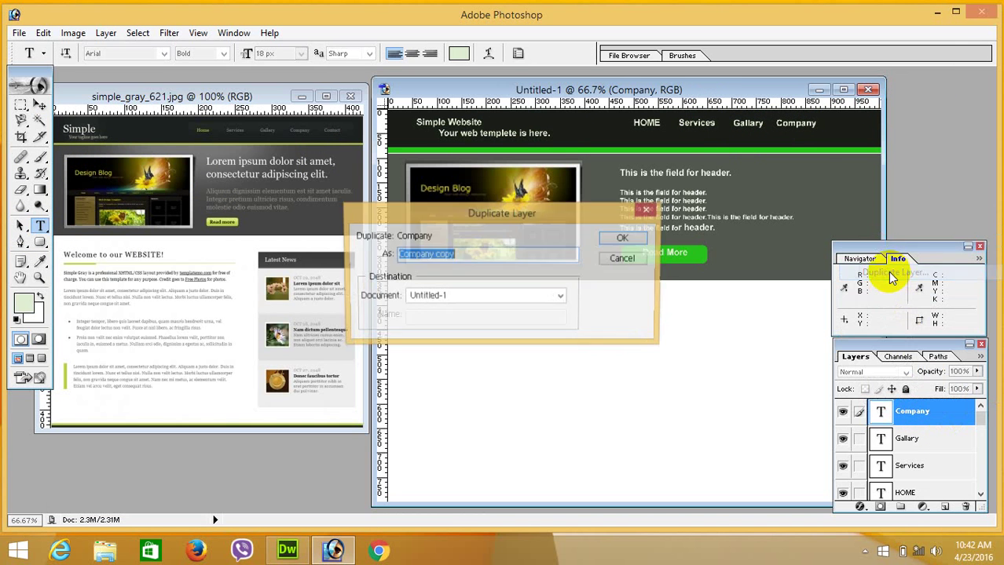
click(630, 239)
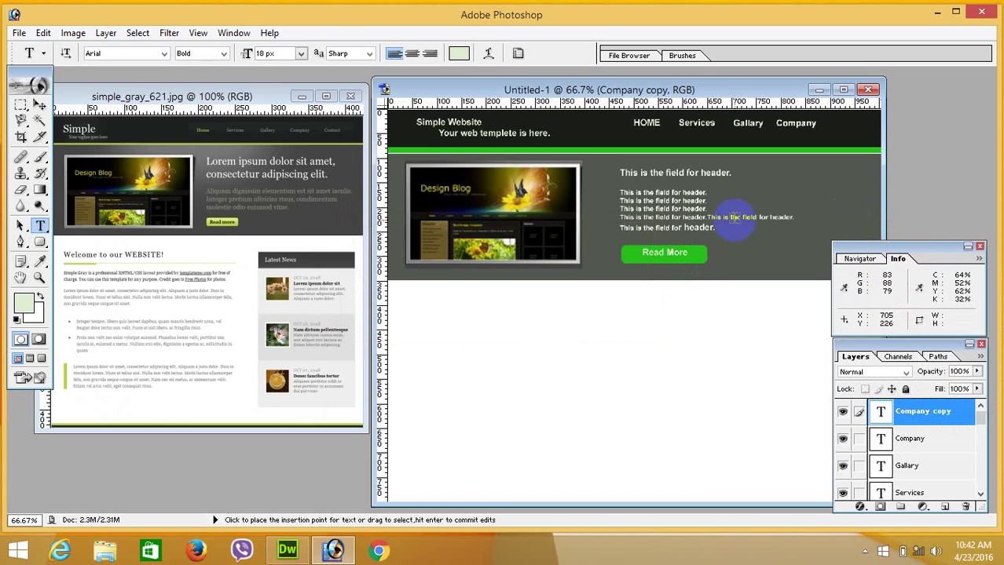
click(40, 104)
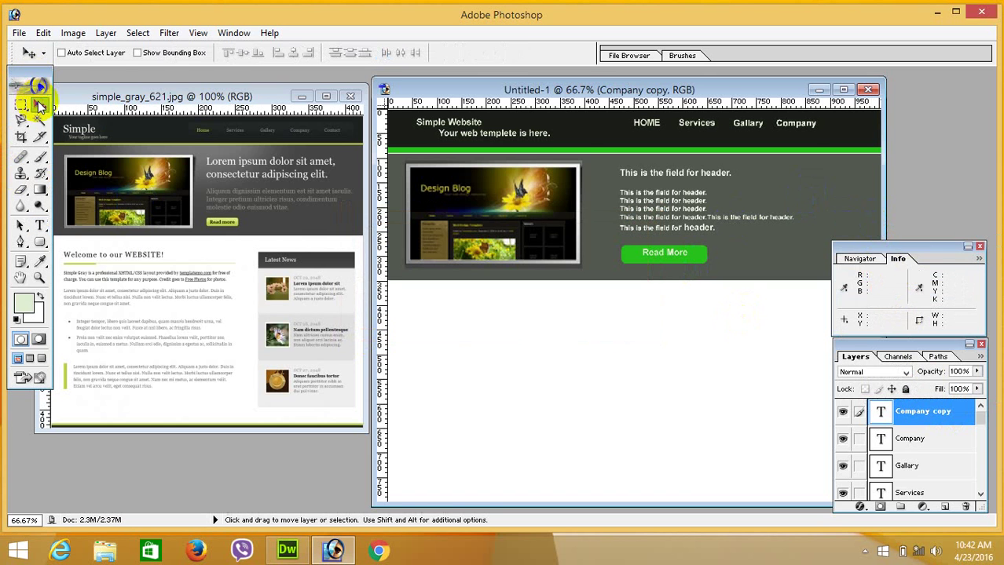
drag(803, 127, 851, 128)
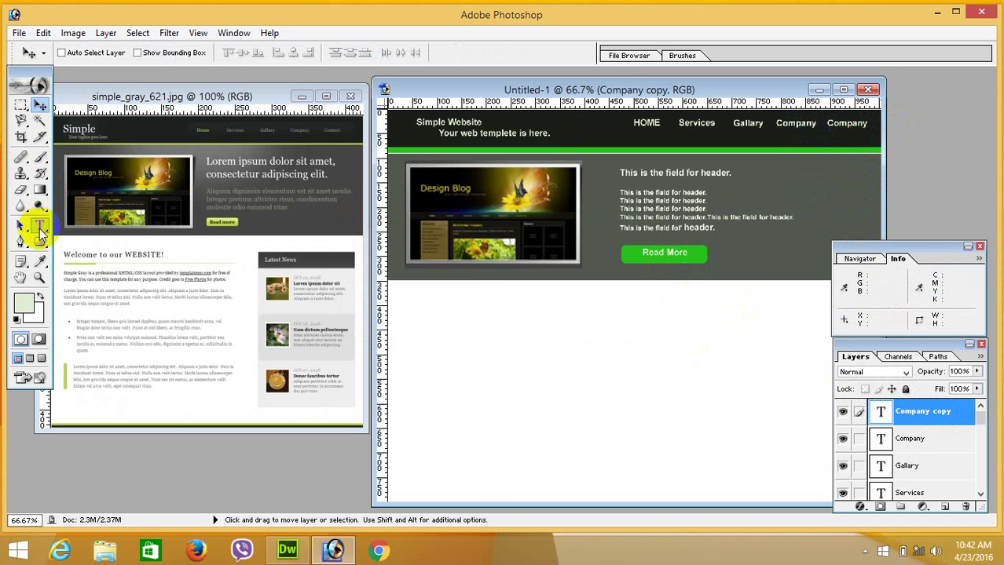
Step: Replace the copied Company text with "Contact" and shift the Untitled-1 window slightly to the left
click(40, 226)
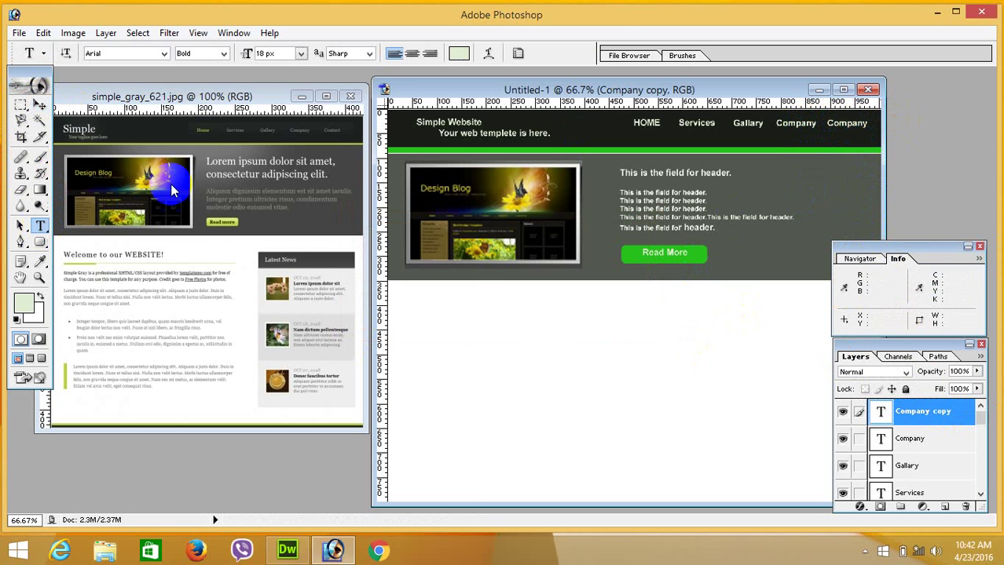
click(830, 128)
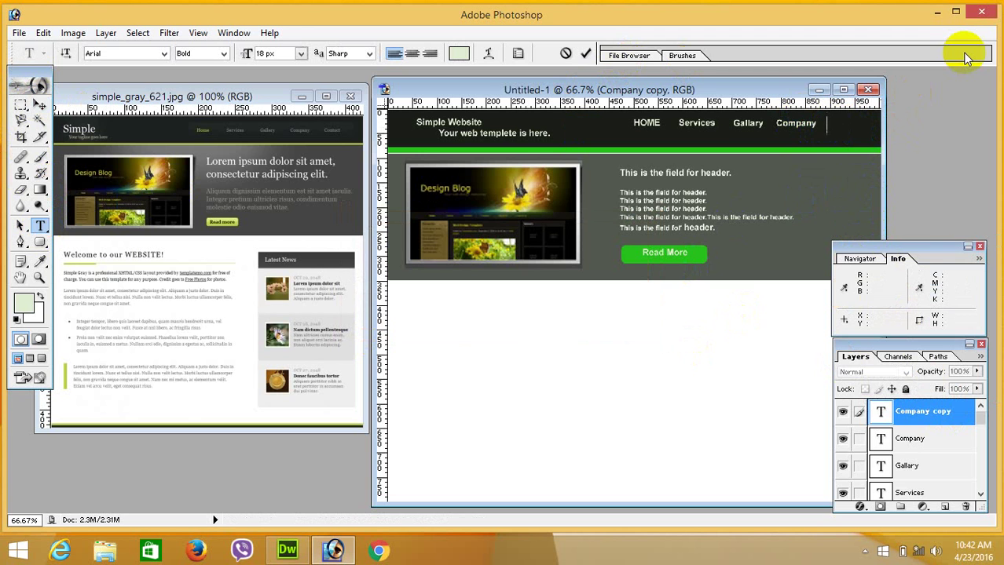
text(Contact)
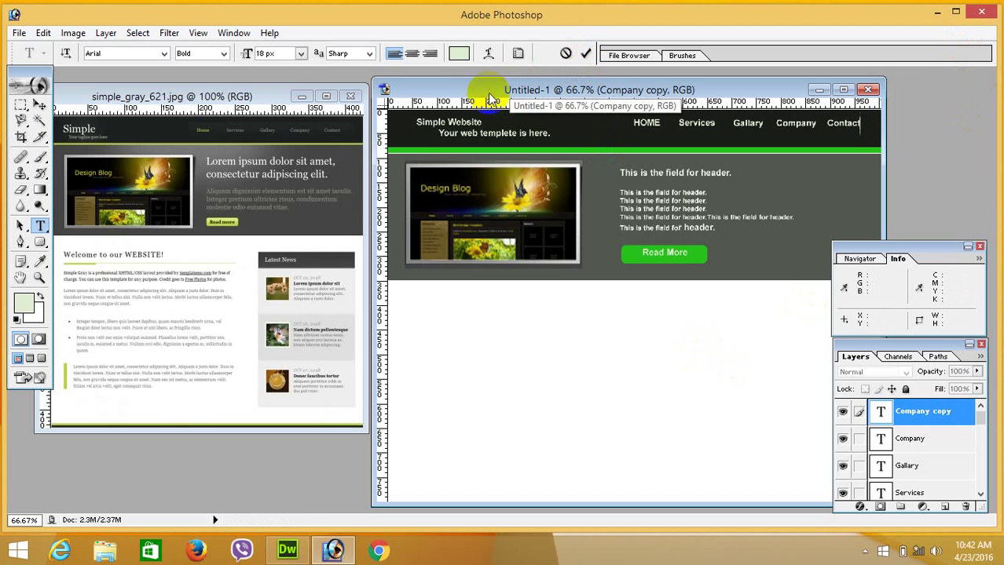
drag(599, 89, 532, 84)
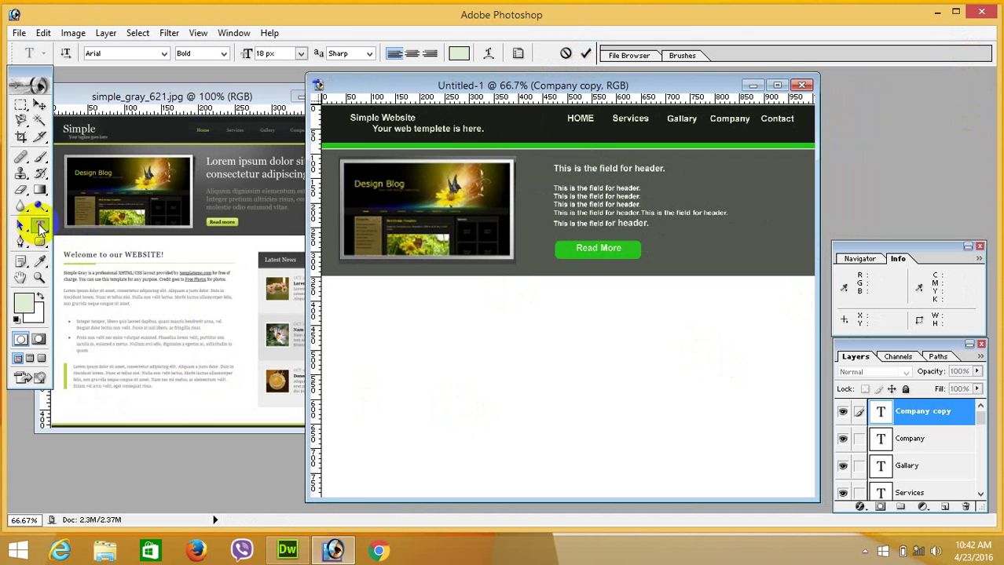
Step: Add the heading "Wel come to our WEBSITE" in dark green (3B7117) on a new layer below the grey banner
click(23, 303)
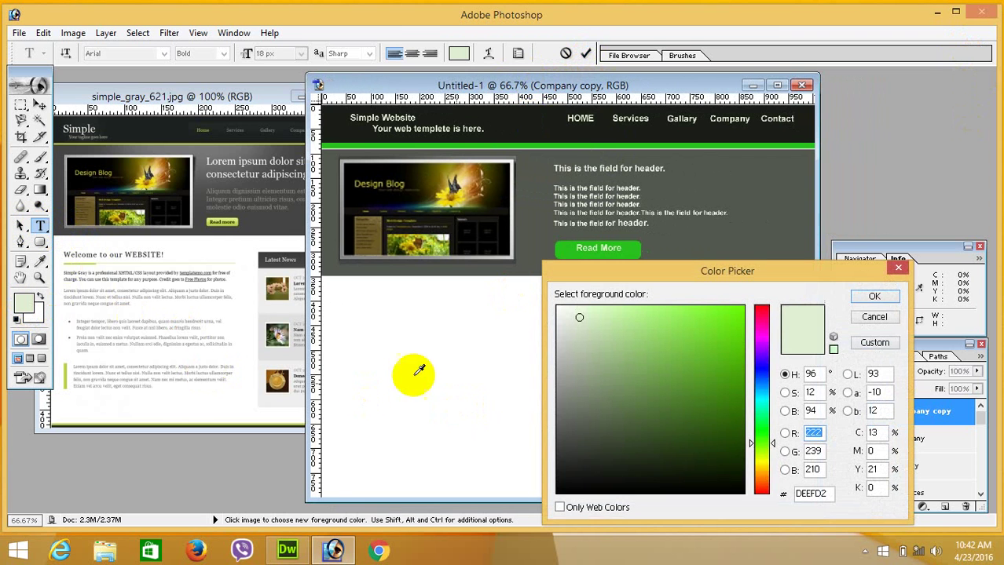
click(573, 439)
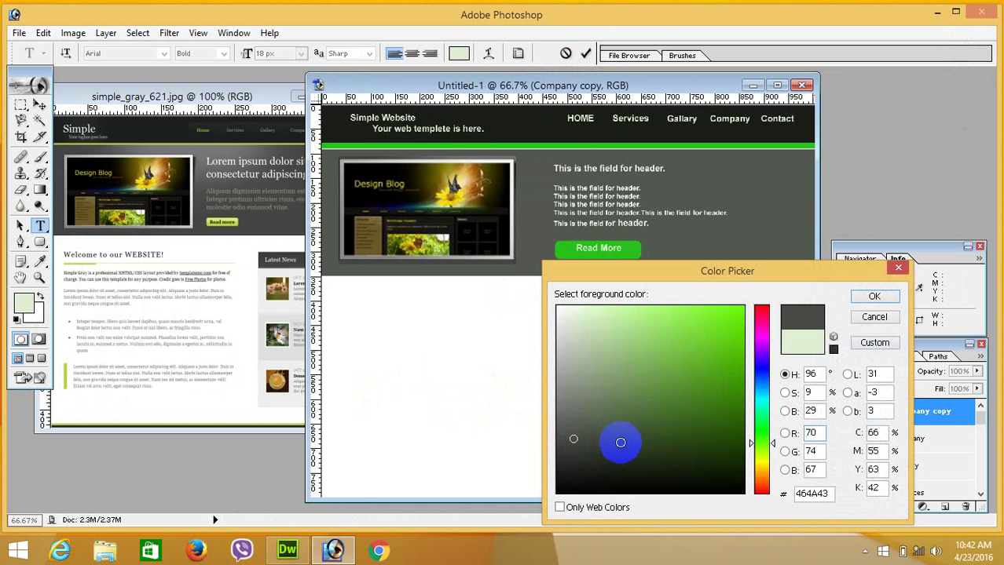
click(706, 410)
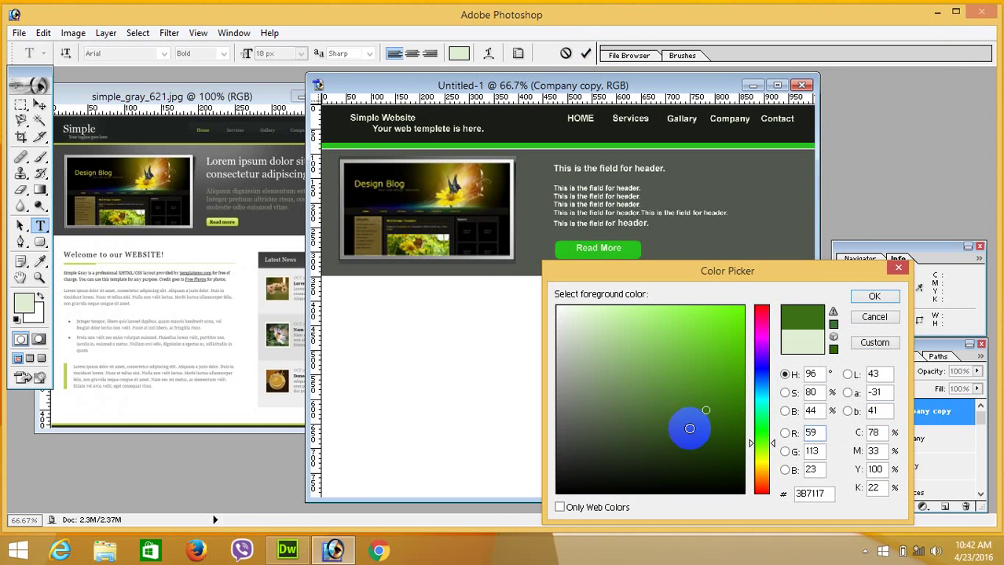
click(870, 297)
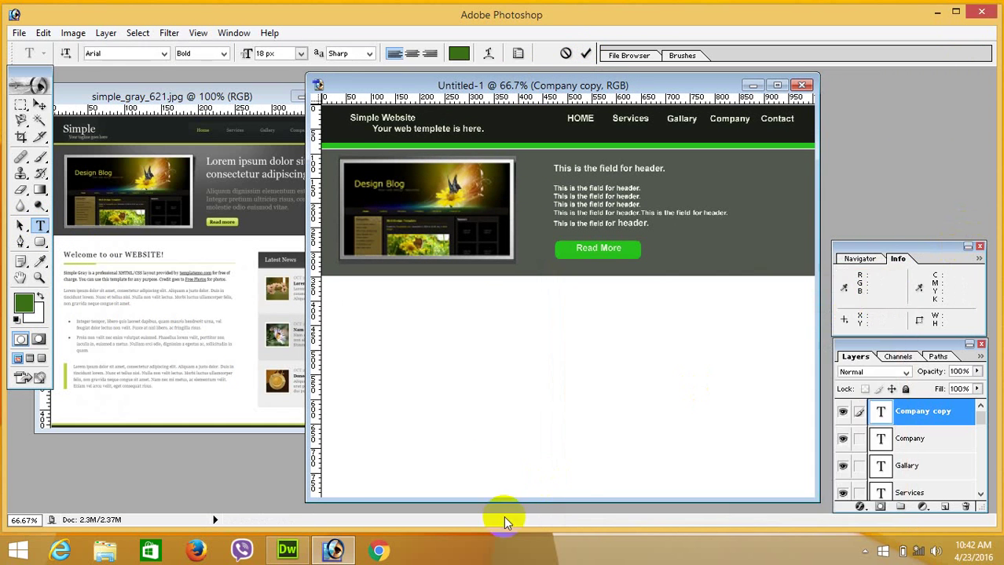
click(945, 507)
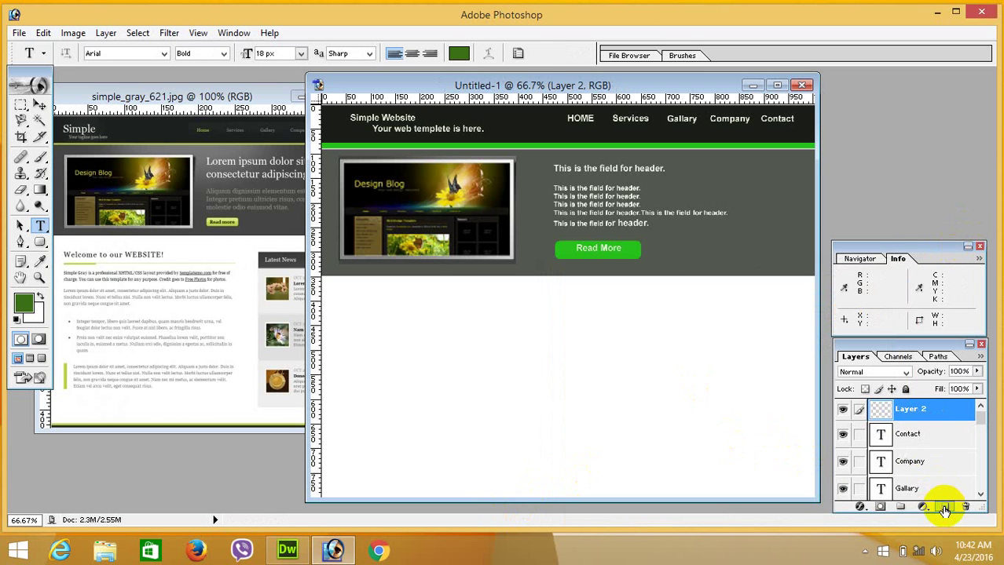
click(351, 302)
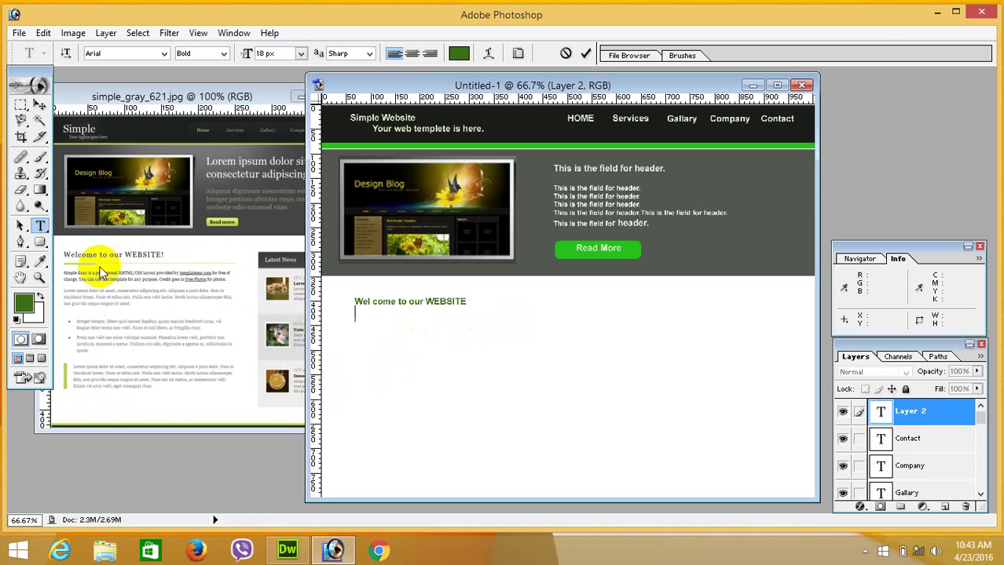
Step: With yellow D7DE12 as foreground colour, draw a 1 px horizontal line about 390 px long on a new layer beneath the welcome heading
click(26, 305)
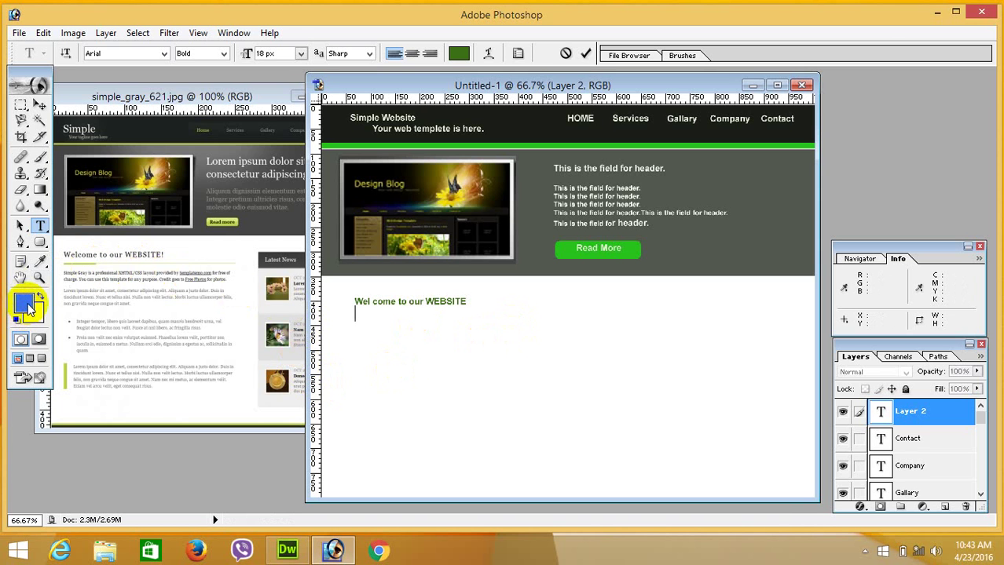
click(26, 305)
click(471, 348)
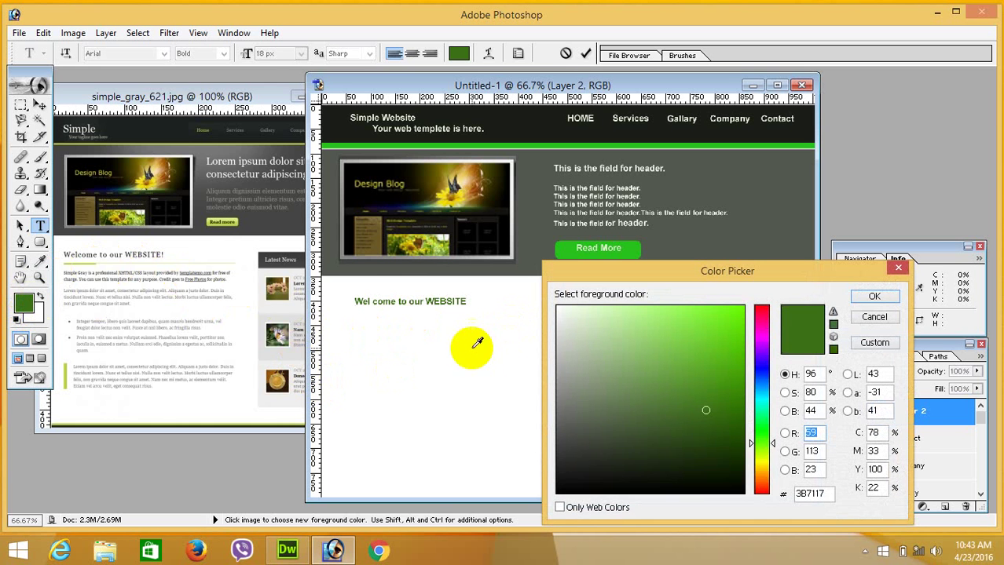
click(762, 462)
drag(730, 354, 729, 330)
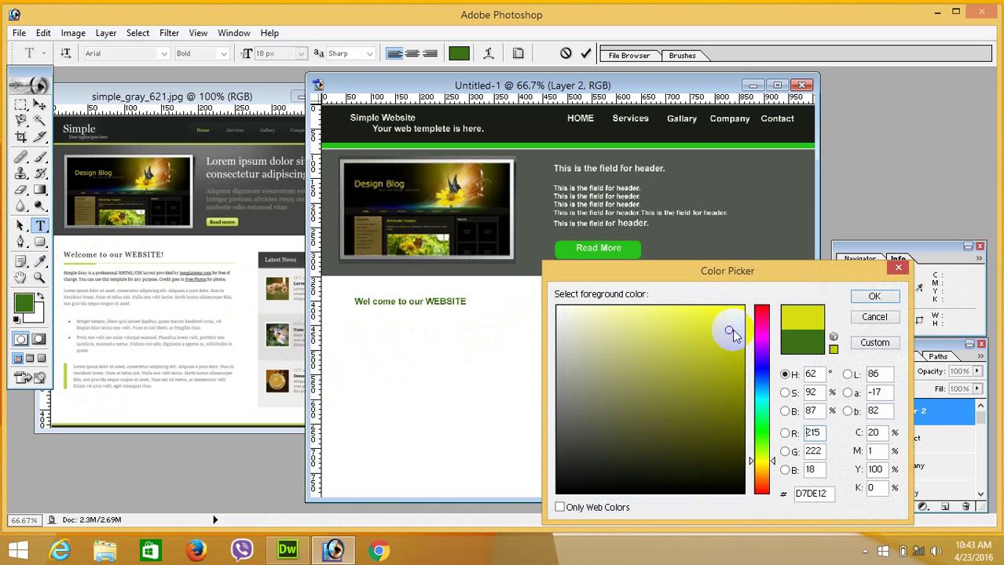
click(874, 298)
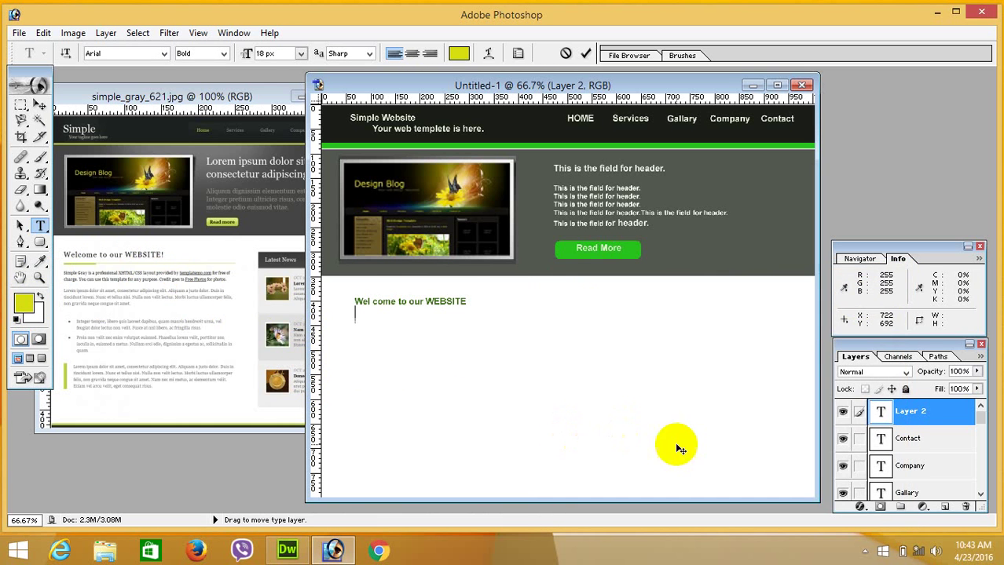
click(946, 508)
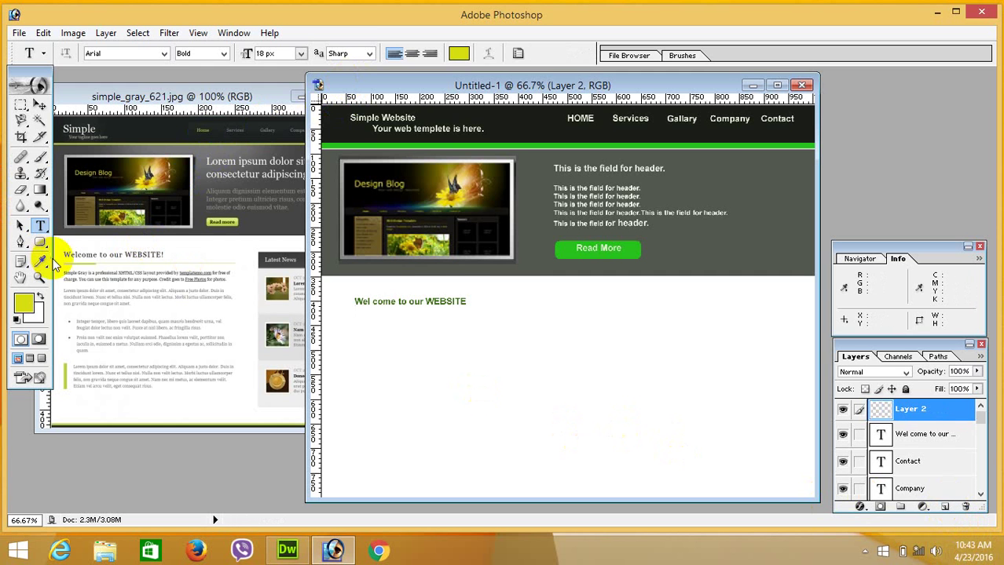
drag(40, 244, 87, 302)
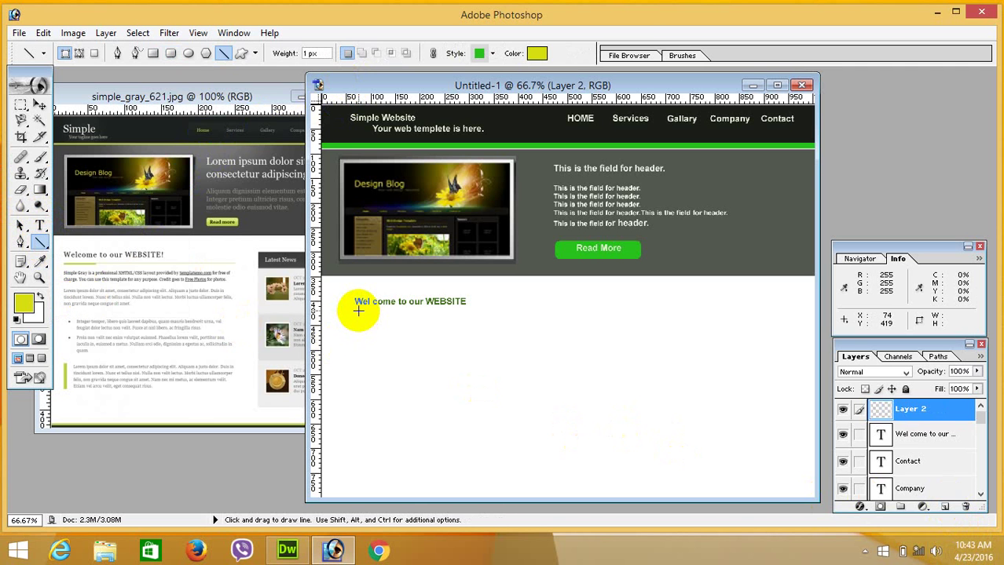
drag(359, 311, 562, 311)
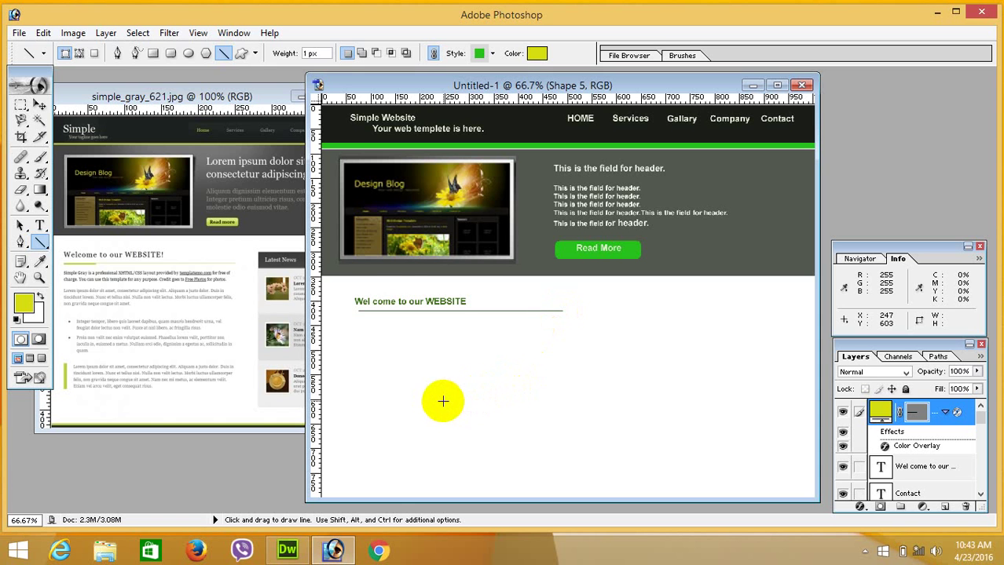
Step: Change the fill colour of the line's shape layer to a slightly darker yellow
double_click(881, 413)
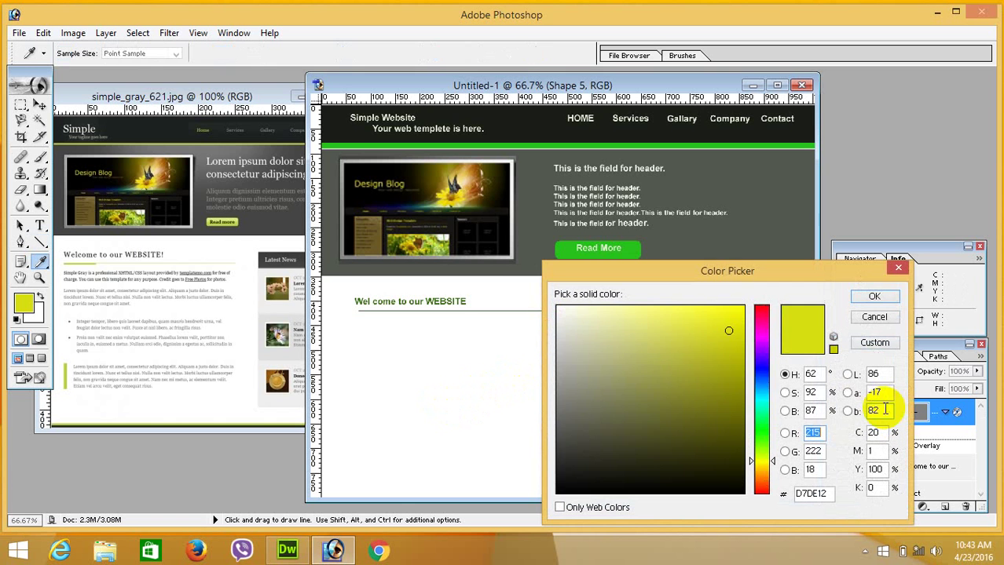
click(724, 351)
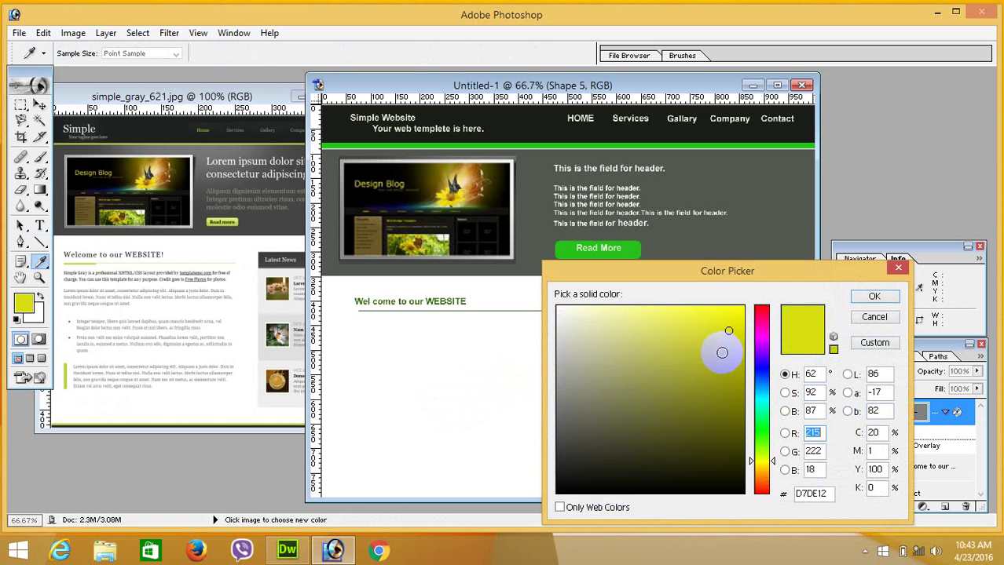
click(872, 295)
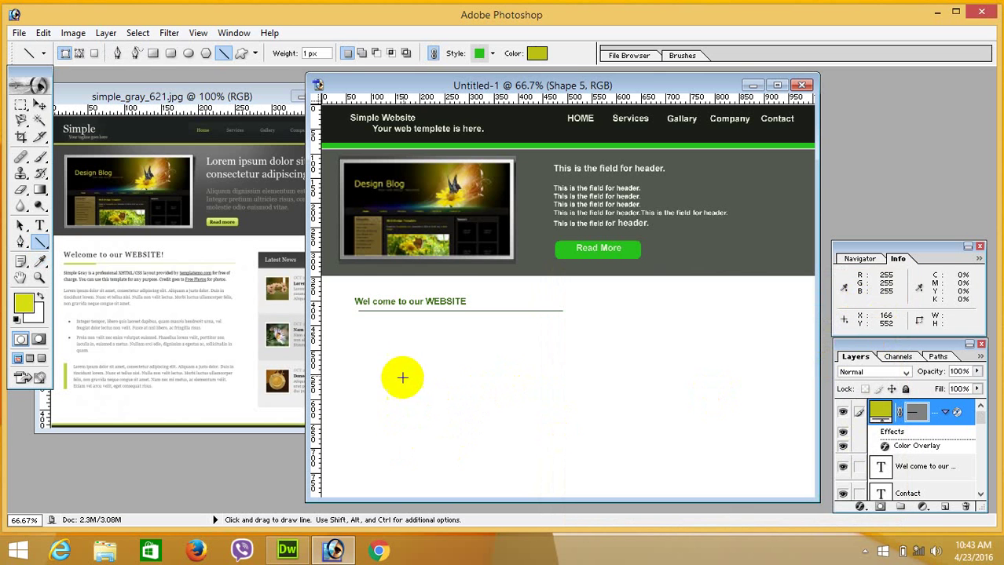
Step: Add the text "The content of the website is here." in near-black (1F1F1A) below the heading line
click(40, 226)
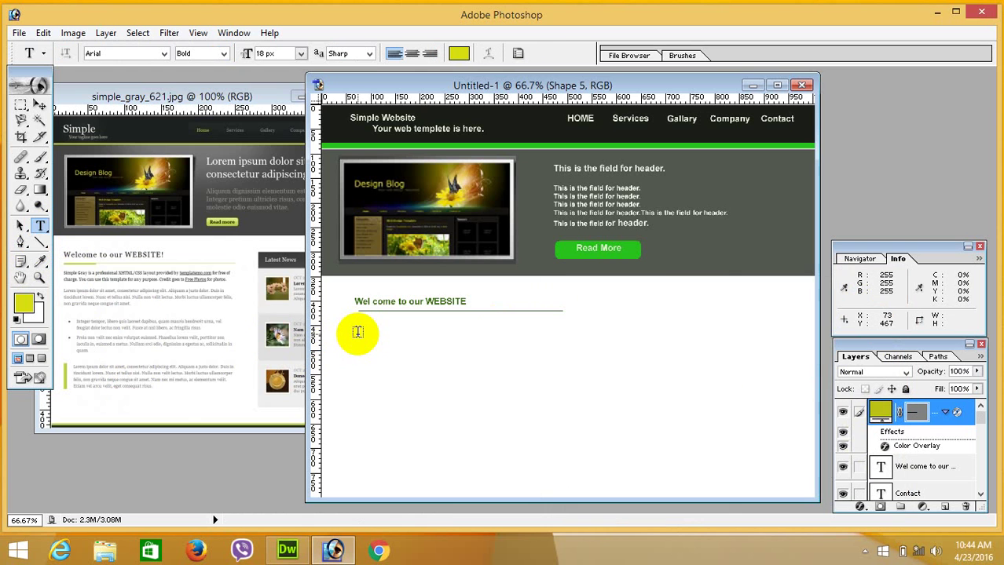
click(357, 333)
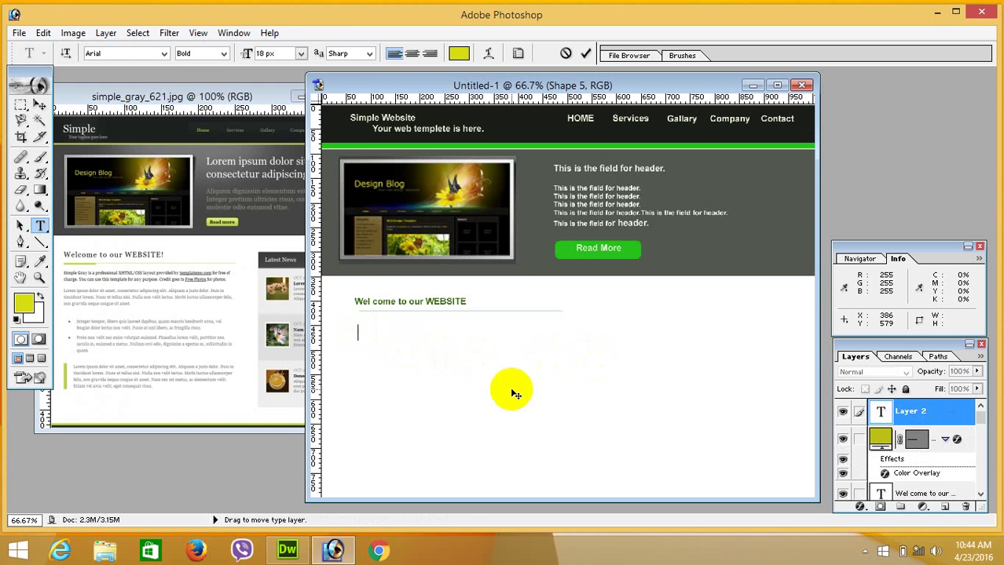
click(24, 306)
click(585, 471)
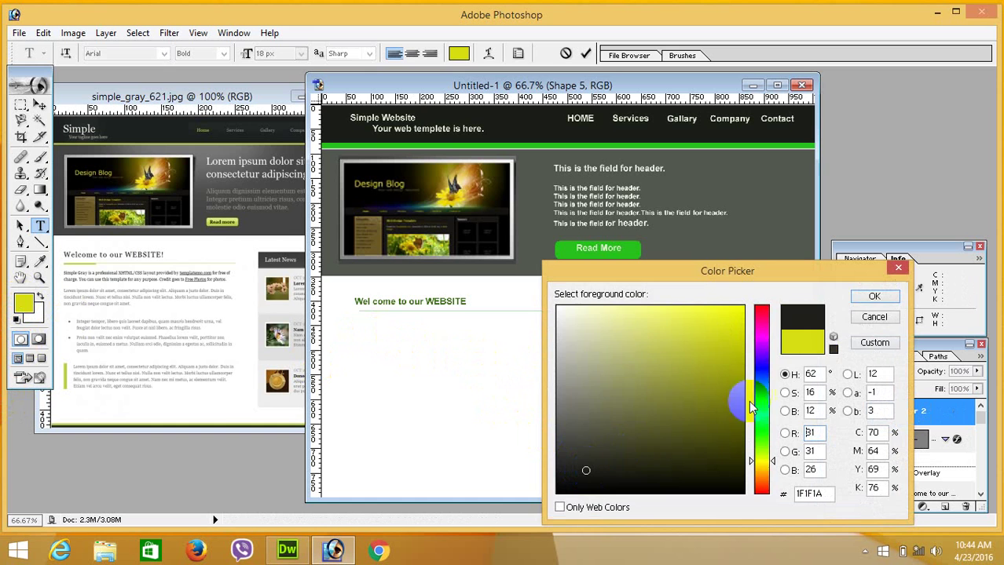
click(870, 298)
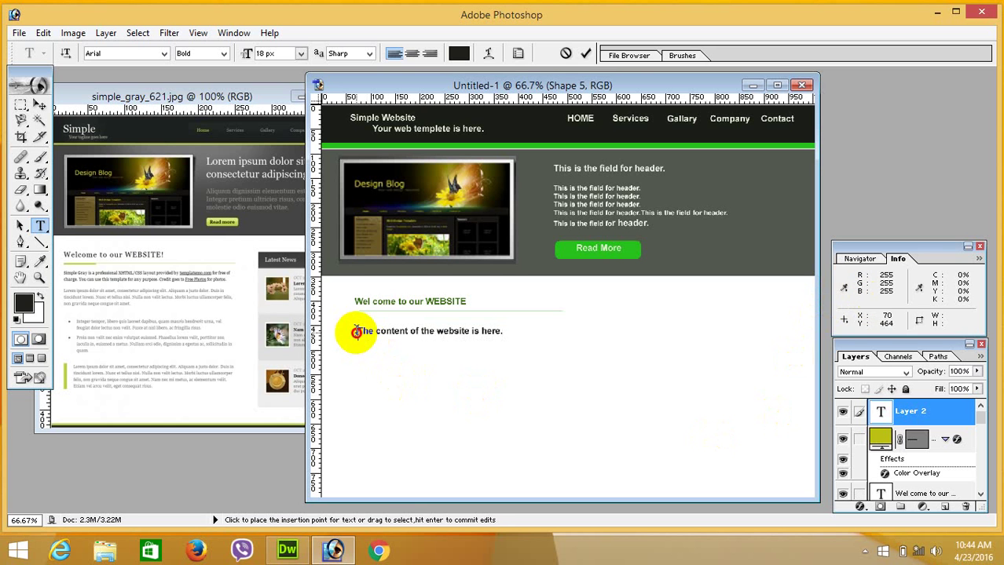
Step: Copy the content sentence and paste it three more times on separate lines below the original
drag(356, 332, 511, 336)
key(ctrl+c)
right_click(484, 335)
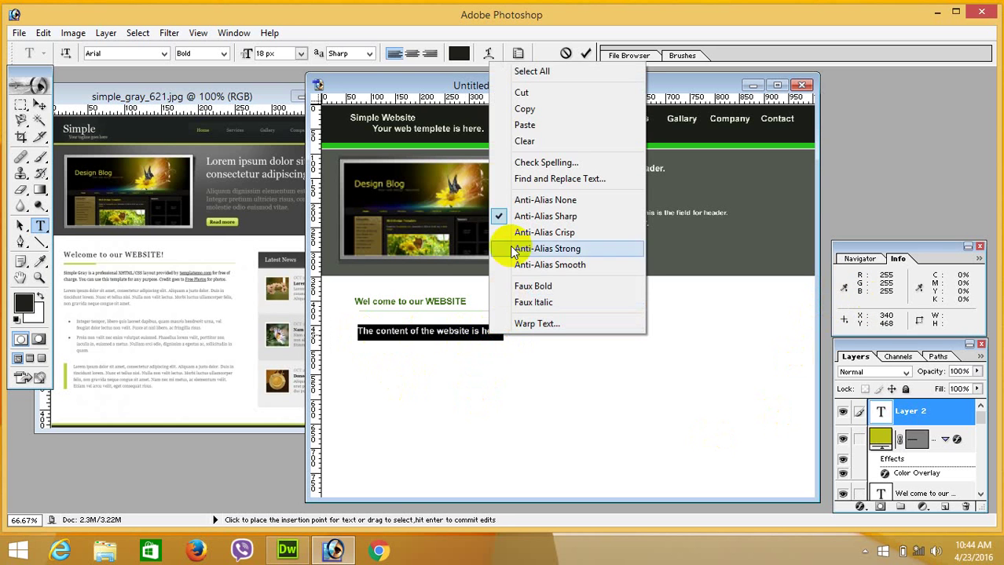
click(524, 108)
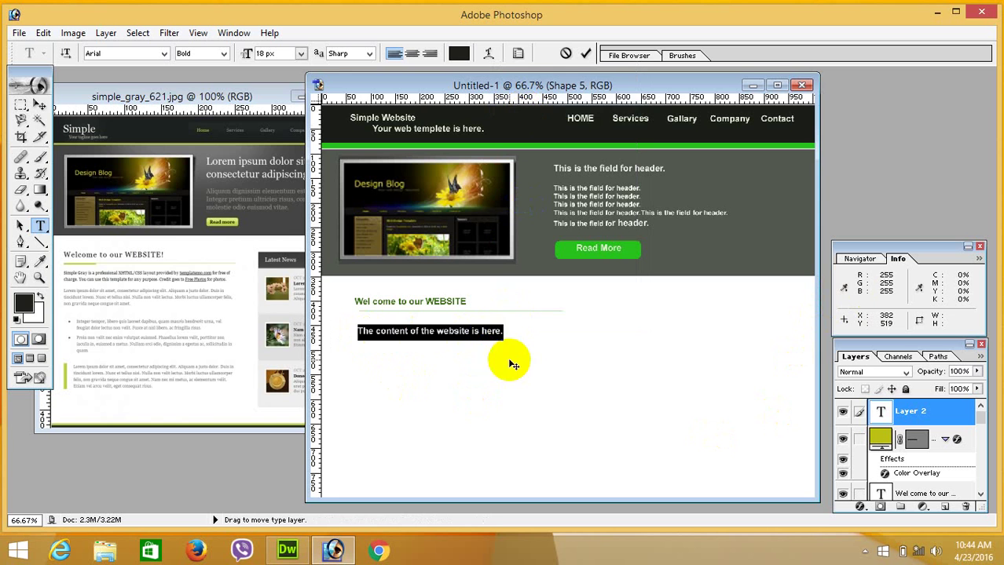
click(508, 330)
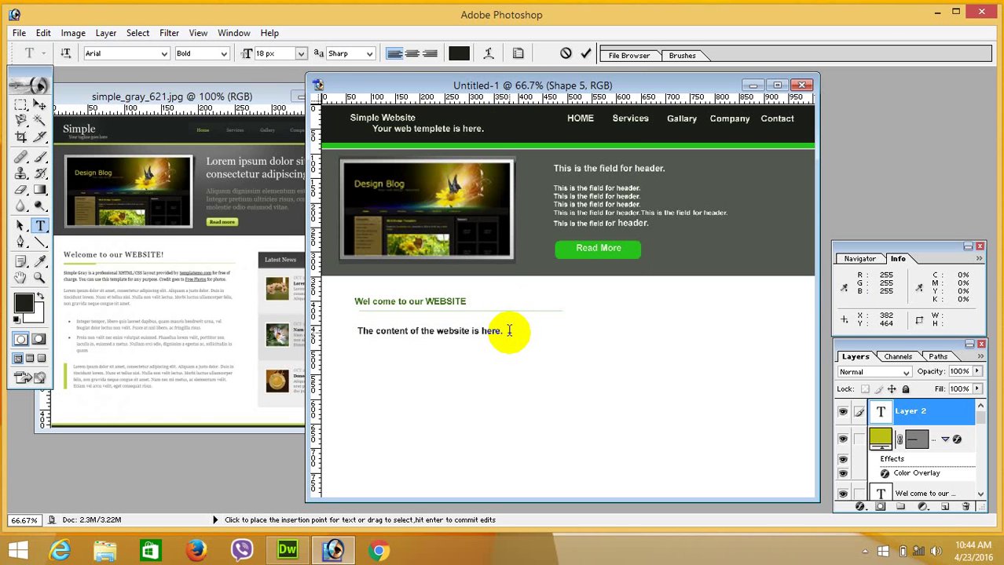
key(Return)
key(ctrl+v)
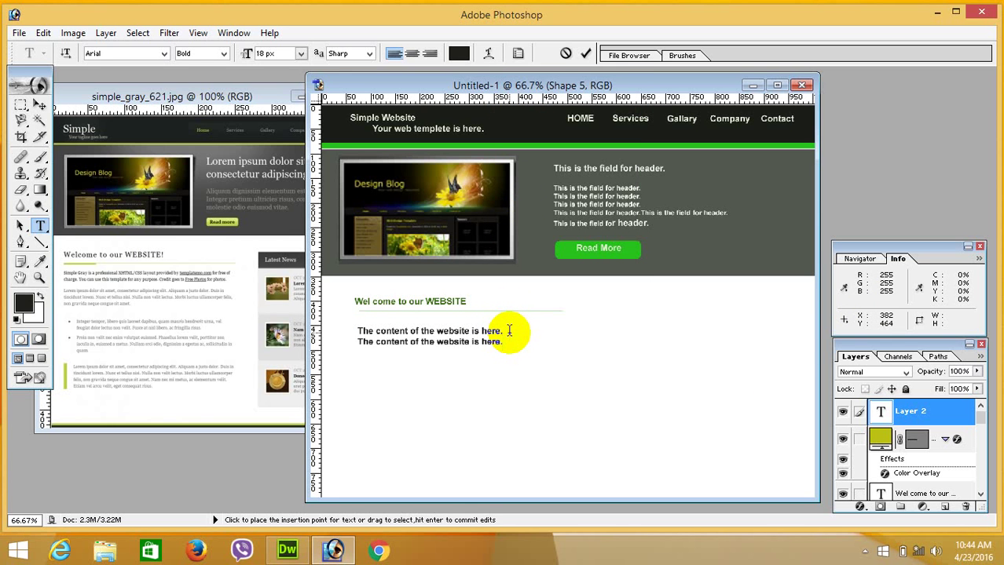
key(ctrl+v)
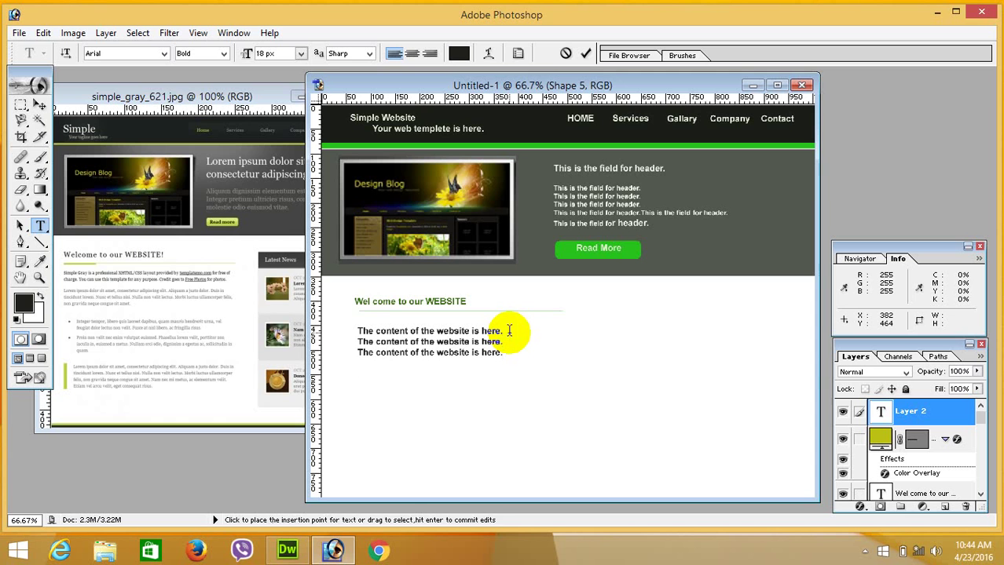
key(Return)
key(ctrl+v)
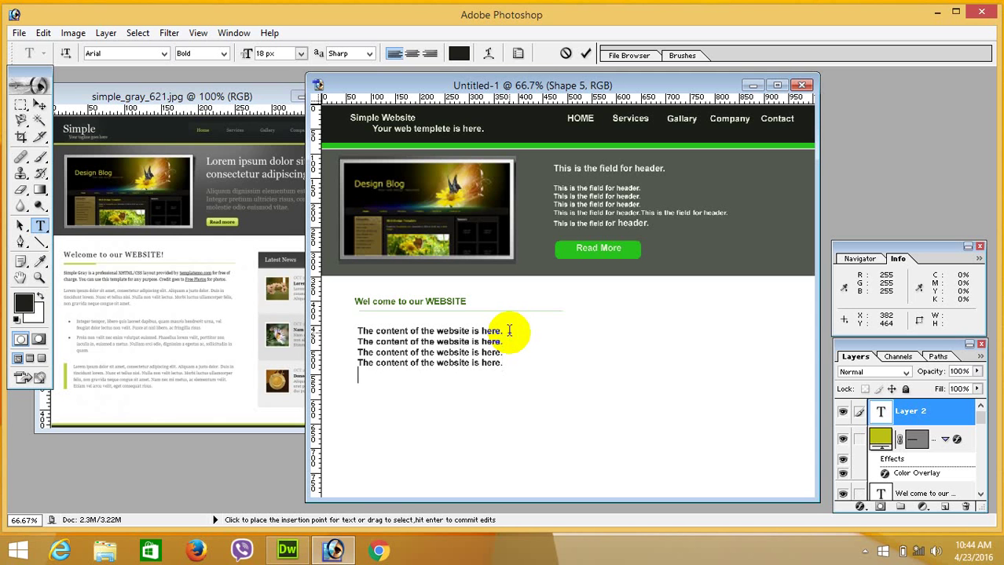
Step: Paste the sentence "The content of the website is here." eight more times on separate lines below the existing content text
key(ctrl+v)
key(ctrl+v)
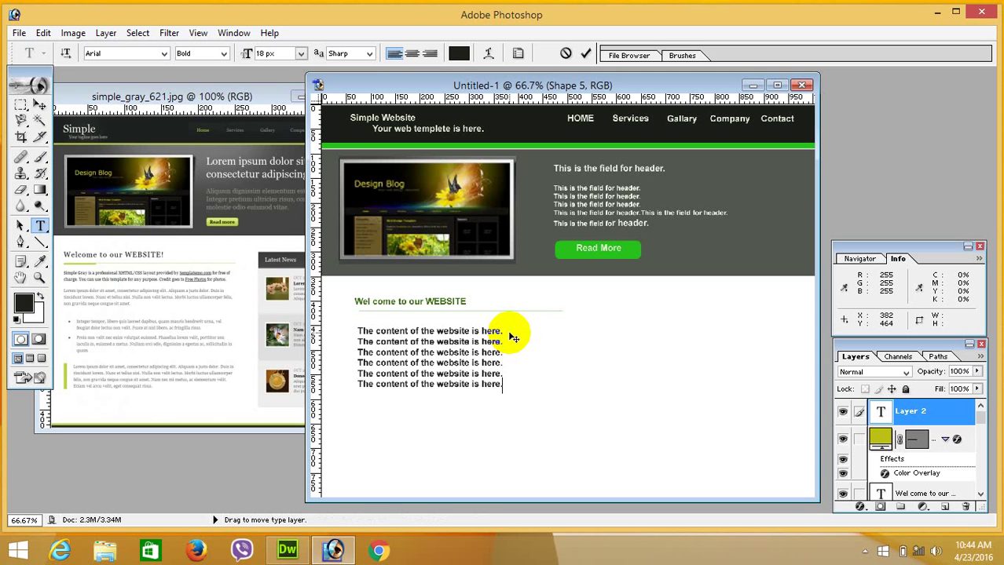
key(Return)
key(ctrl+v)
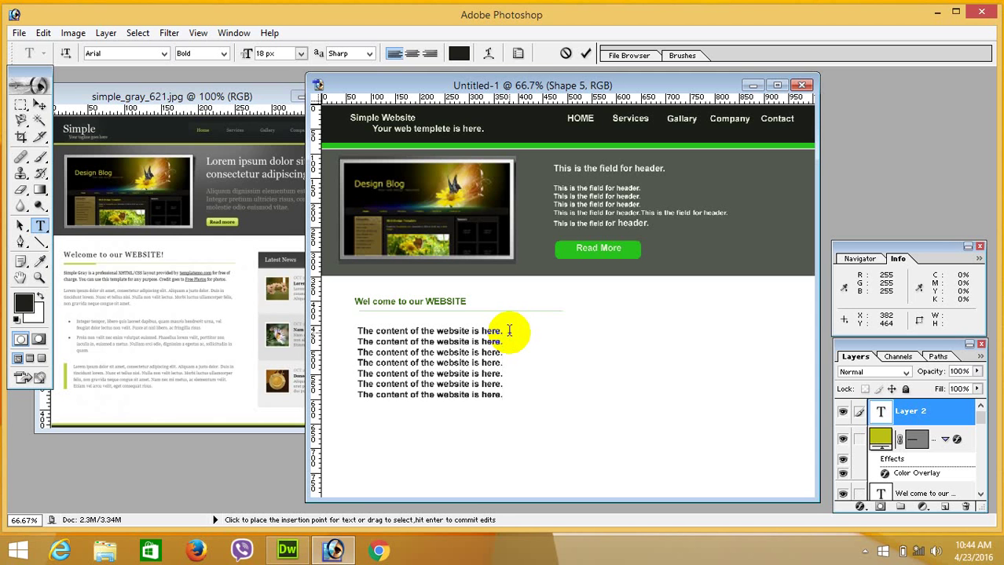
key(Return)
key(ctrl+v)
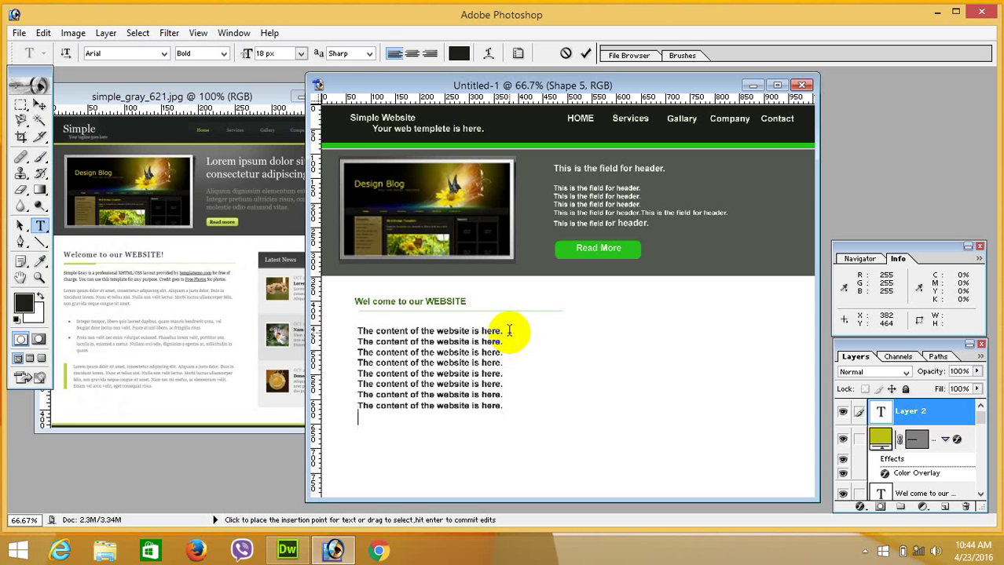
key(ctrl+v)
key(Return)
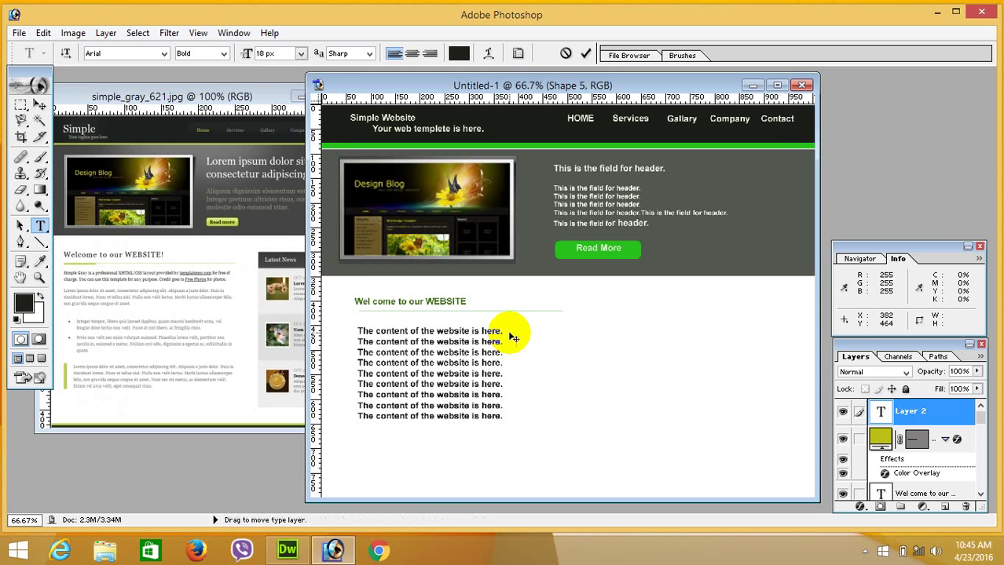
key(ctrl+v)
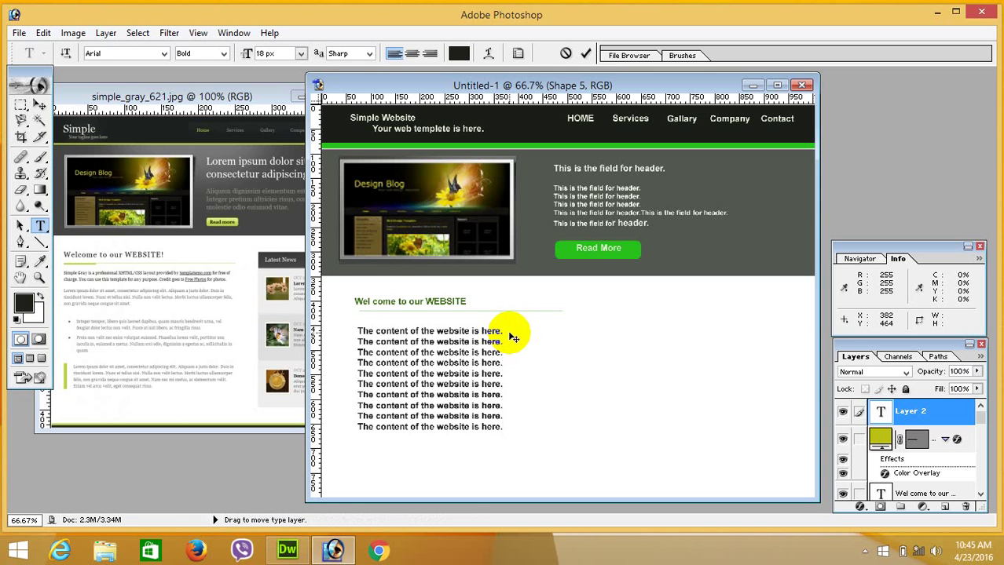
key(Return)
key(ctrl+v)
key(Return)
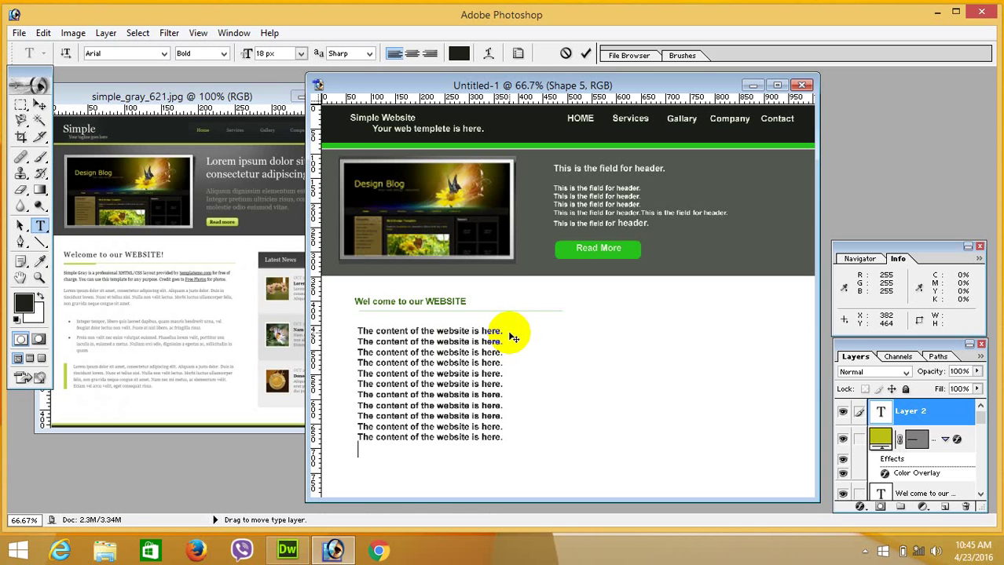
text(The content of the website is here.)
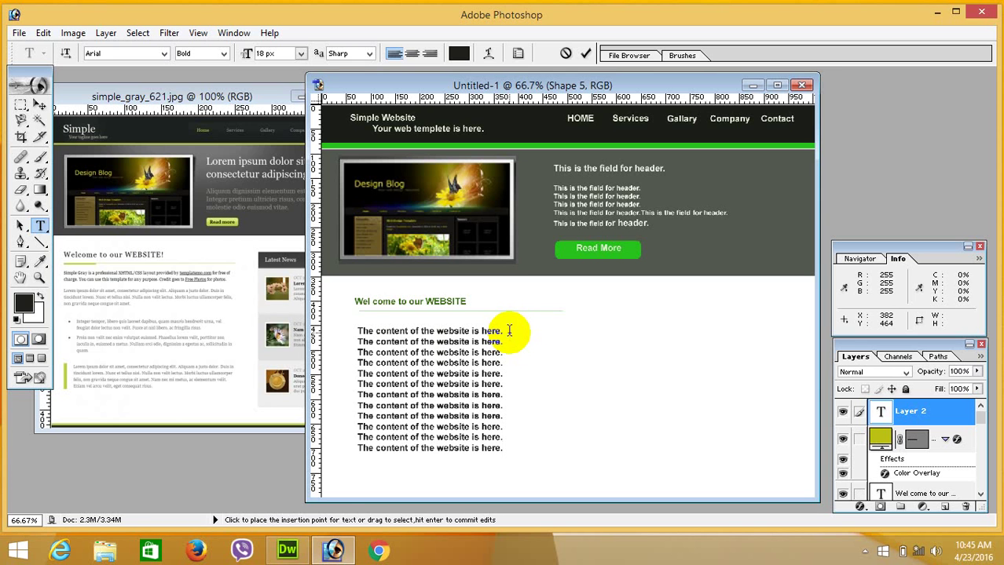
key(ctrl+0)
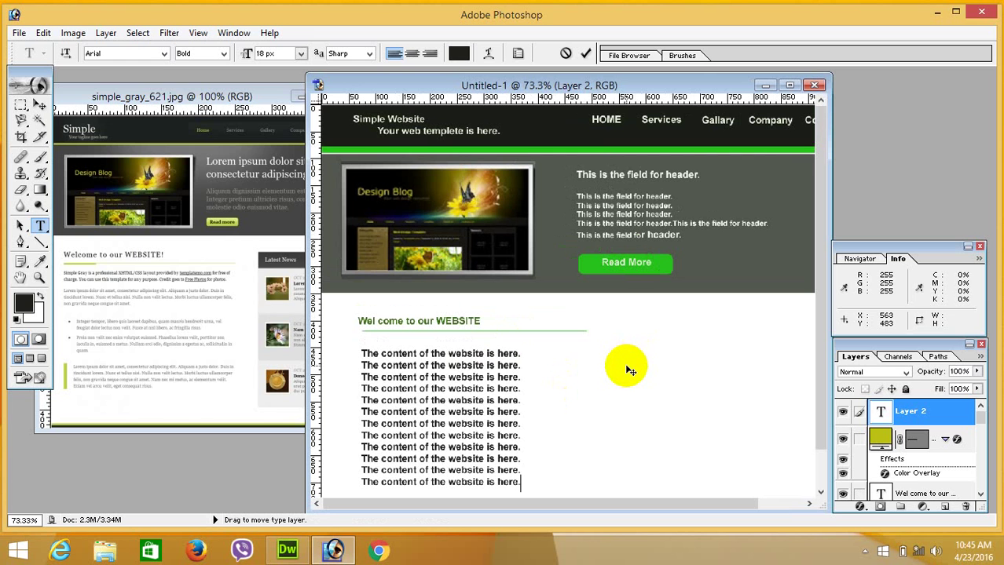
key(ctrl+minus)
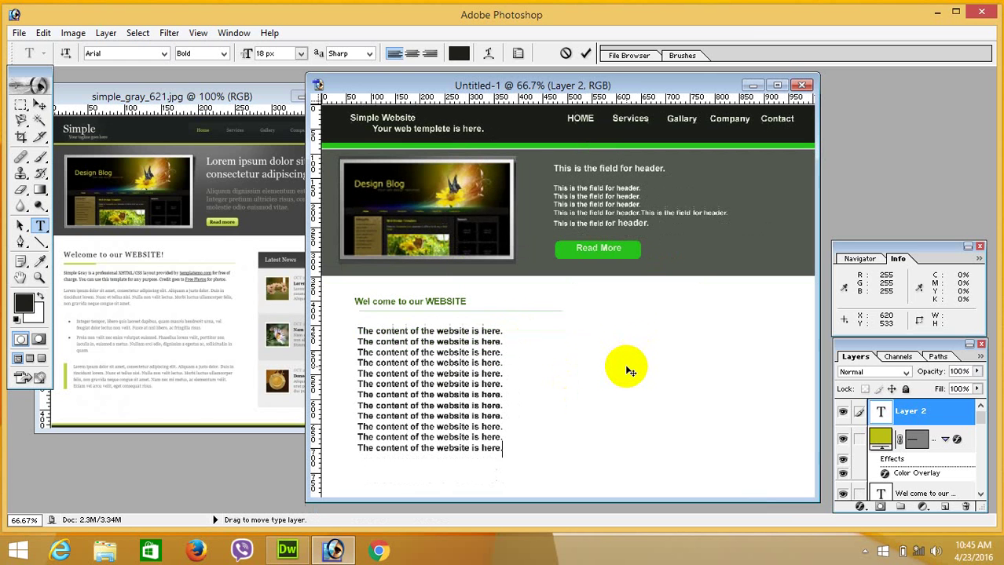
Step: With dark olive 5D5F31 as foreground colour, draw a full-width footer rectangle on a new layer along the bottom of the page
click(943, 506)
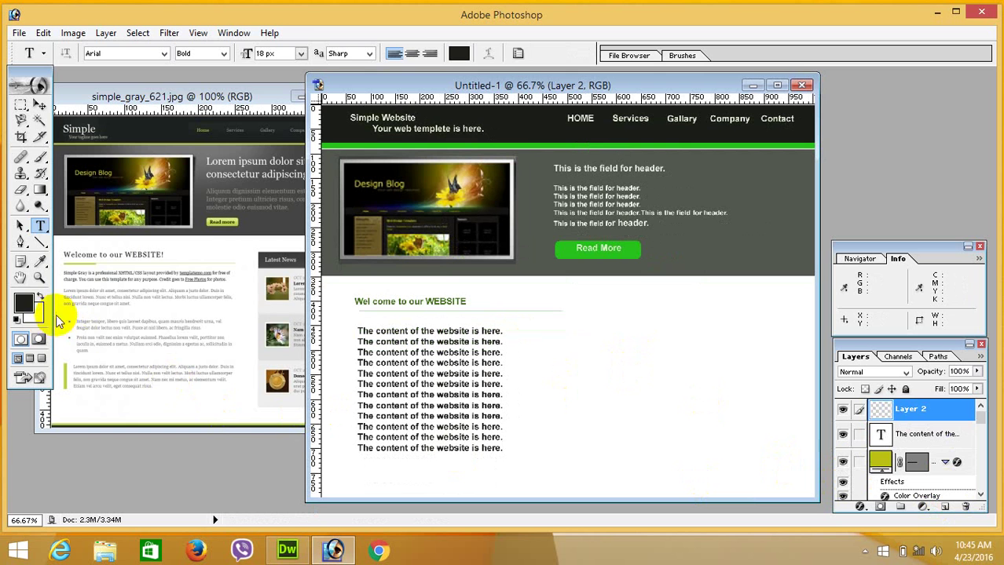
click(24, 302)
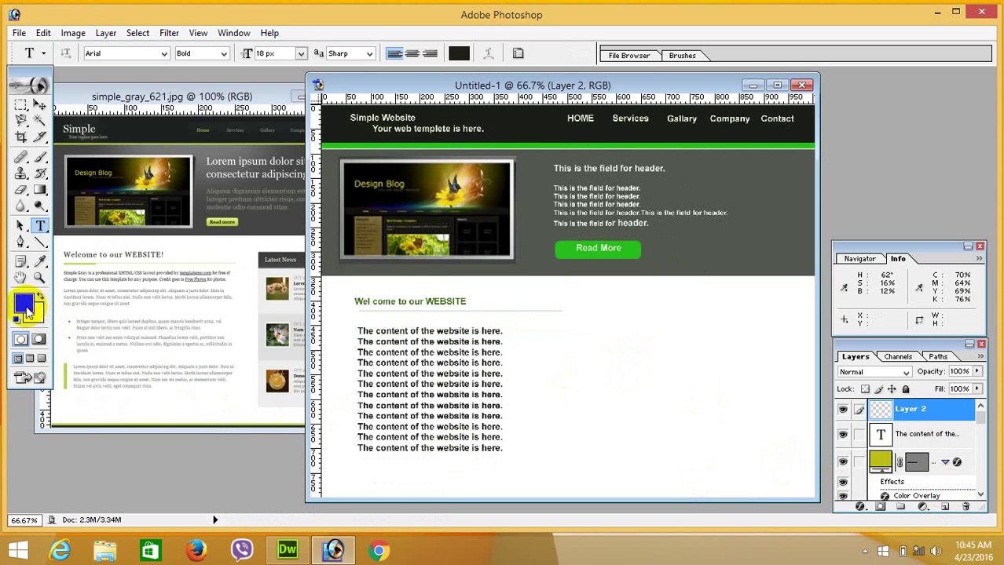
click(647, 423)
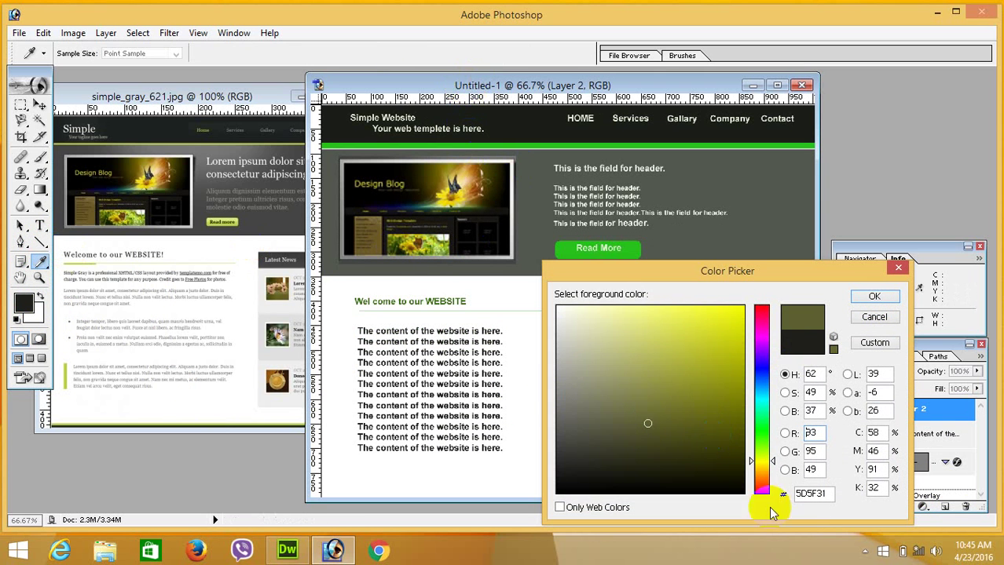
click(864, 297)
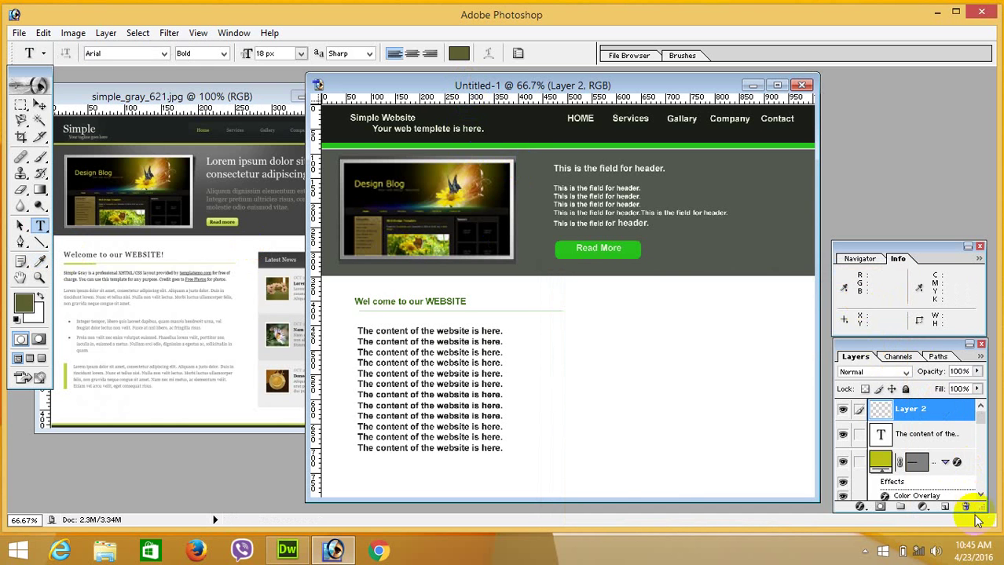
click(945, 508)
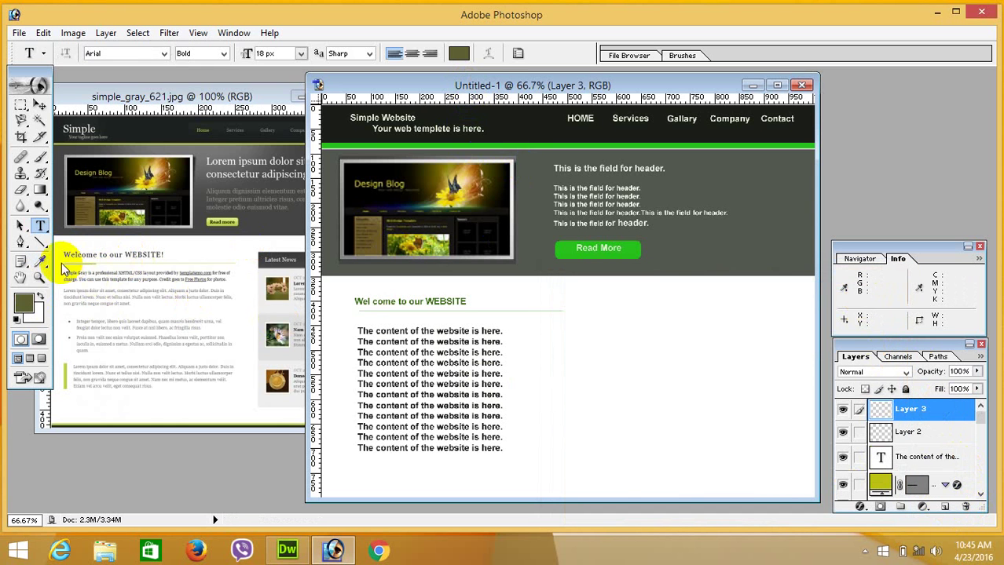
drag(41, 240, 75, 244)
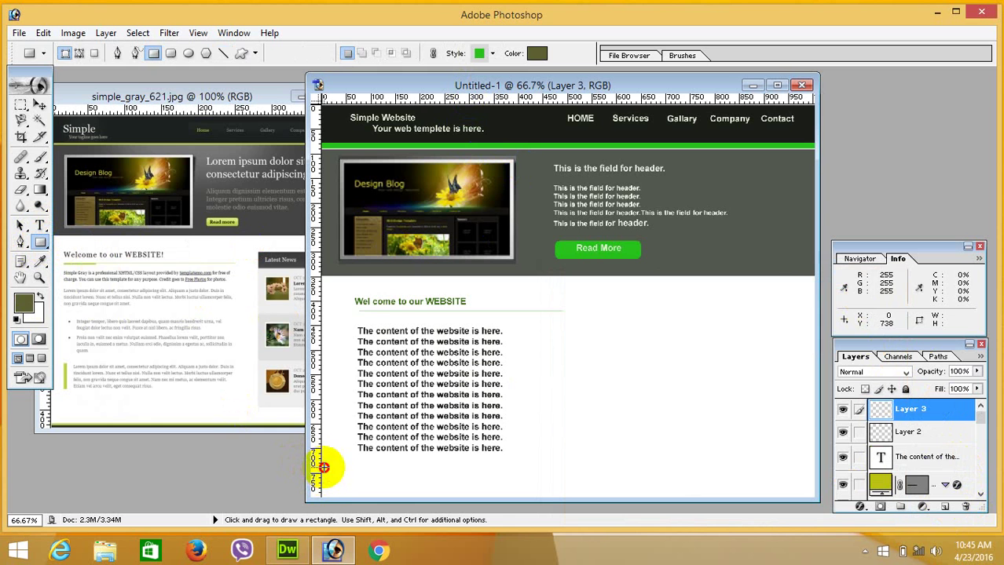
drag(323, 468, 814, 500)
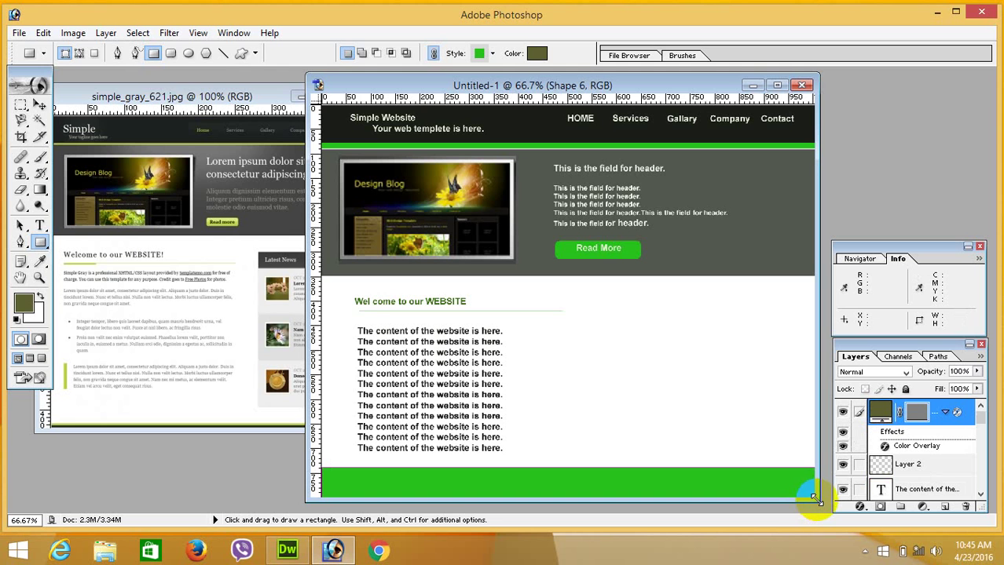
click(764, 484)
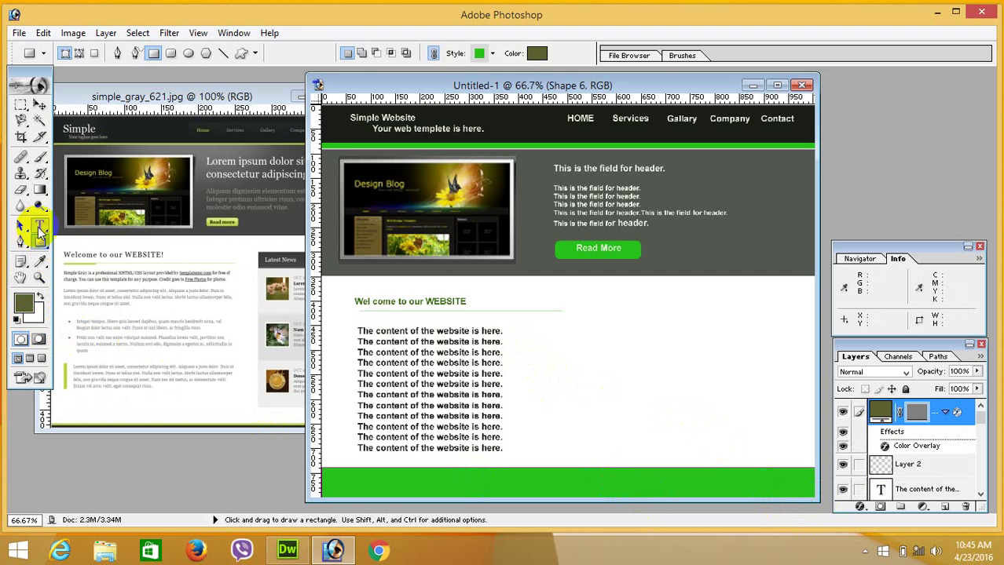
Step: Add the text "Copy rights@Author 2016" in off-white (EEEEE0) on a new layer, centred in the footer bar
click(39, 227)
click(24, 306)
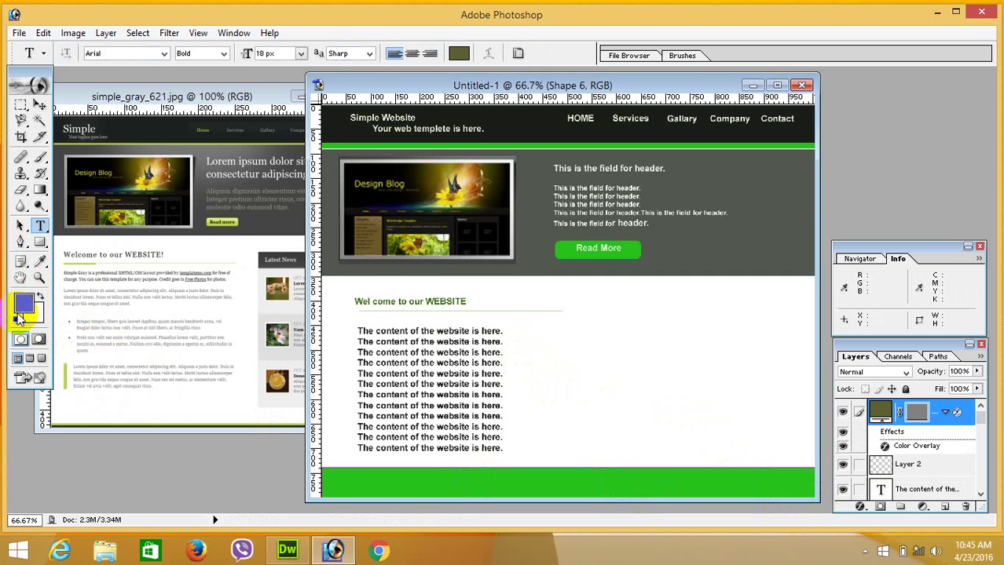
click(567, 317)
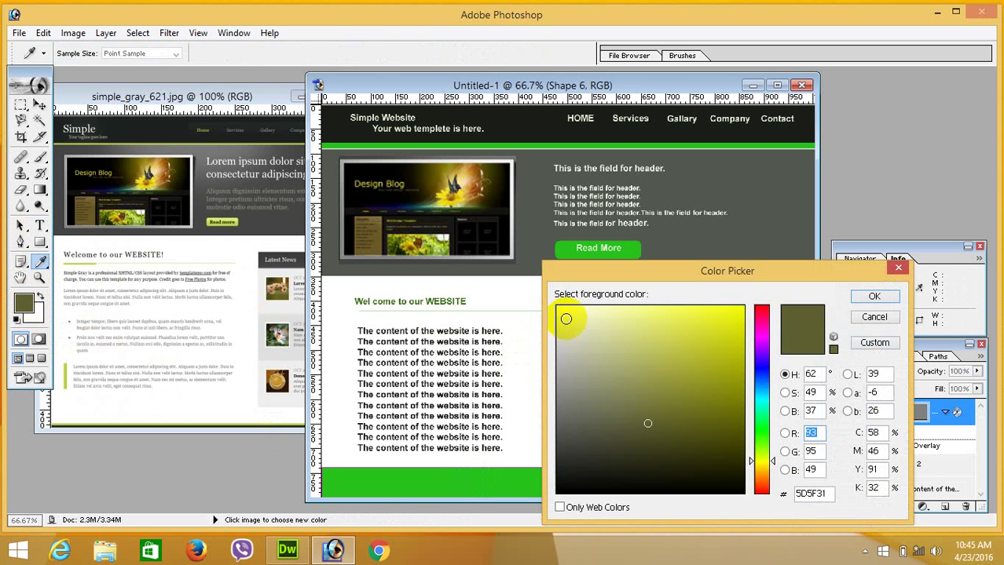
click(877, 298)
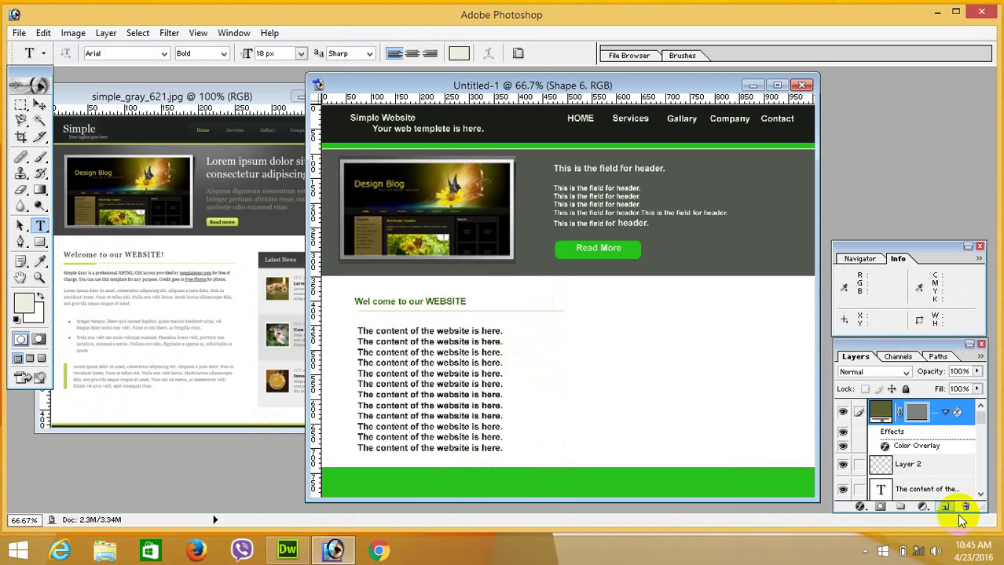
click(944, 507)
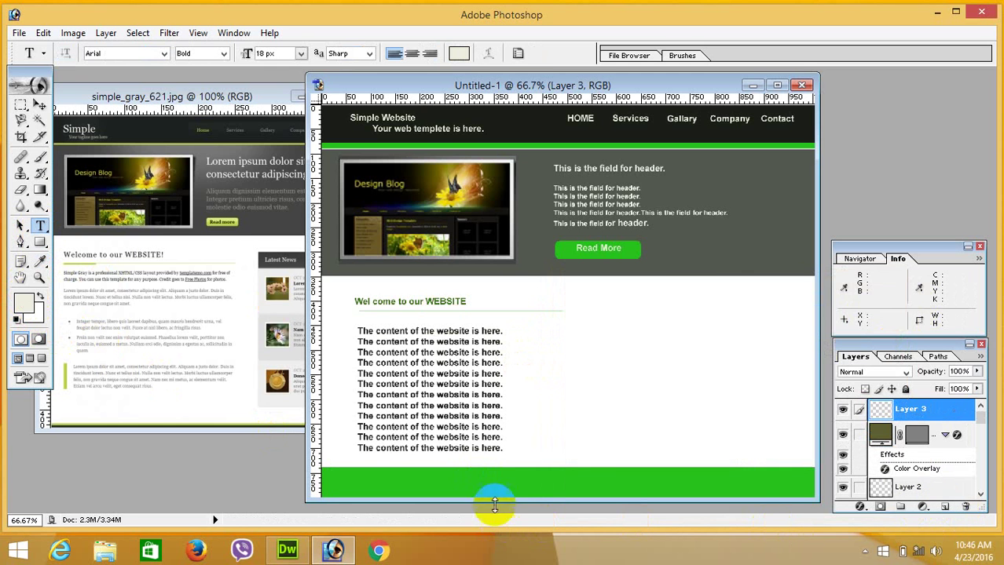
click(515, 483)
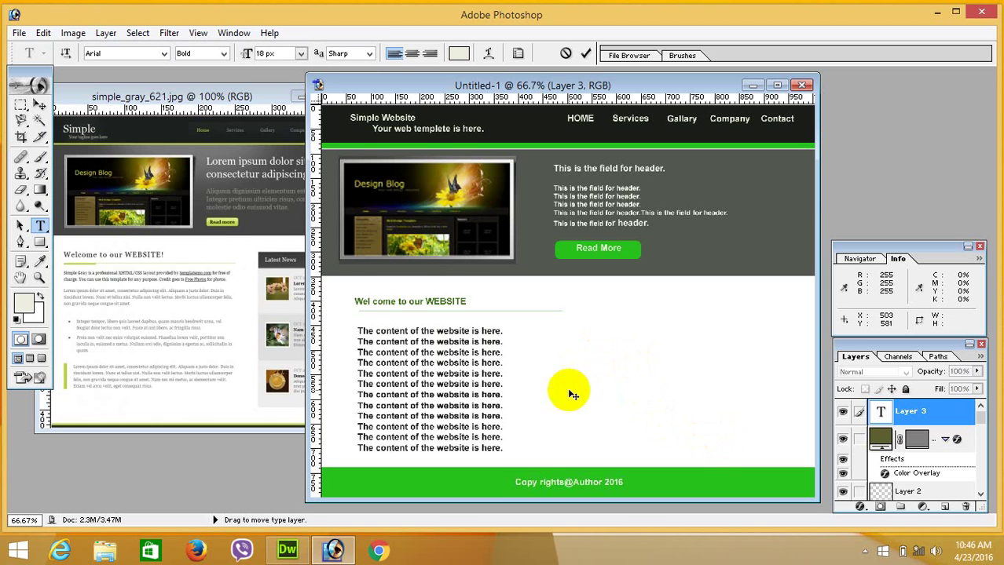
Step: With blue 22449A as foreground colour, draw a sidebar heading rectangle about 345 by 55 px on a new layer beside the content text
double_click(251, 89)
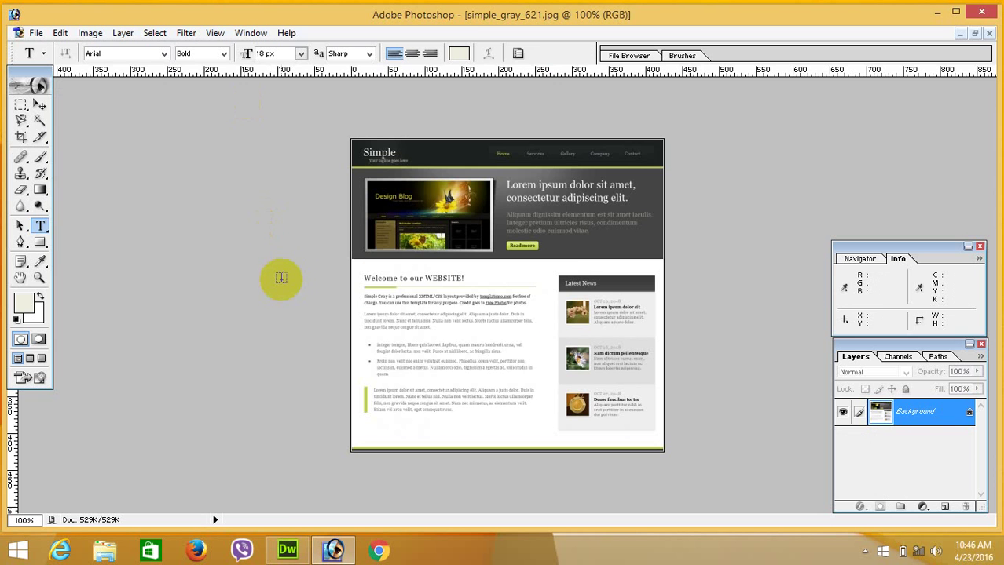
click(974, 35)
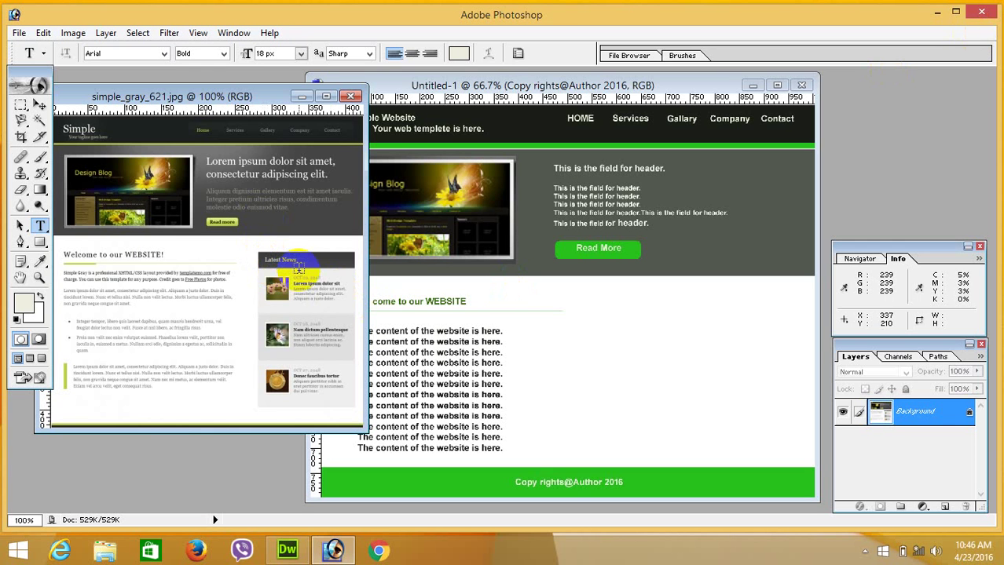
click(40, 242)
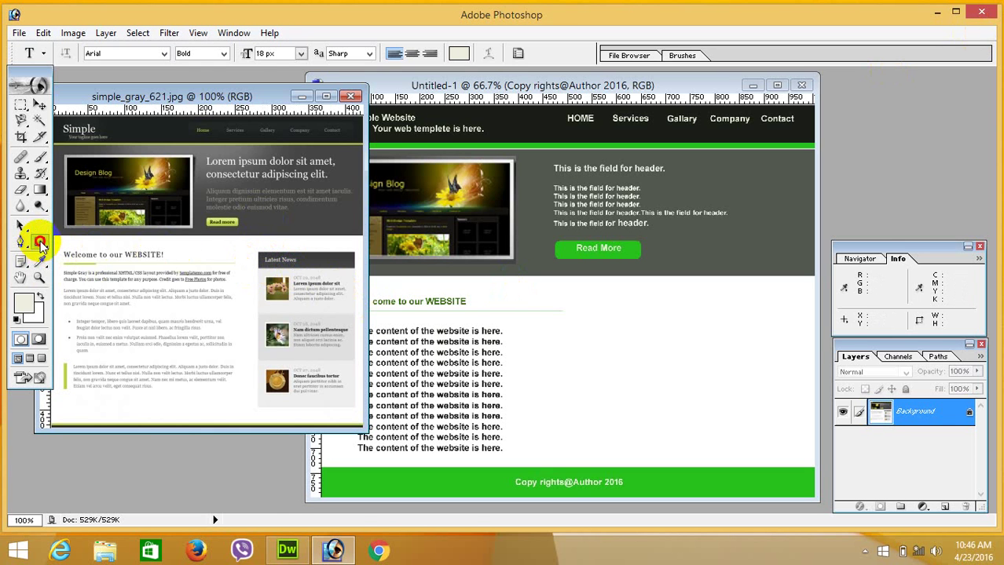
click(23, 308)
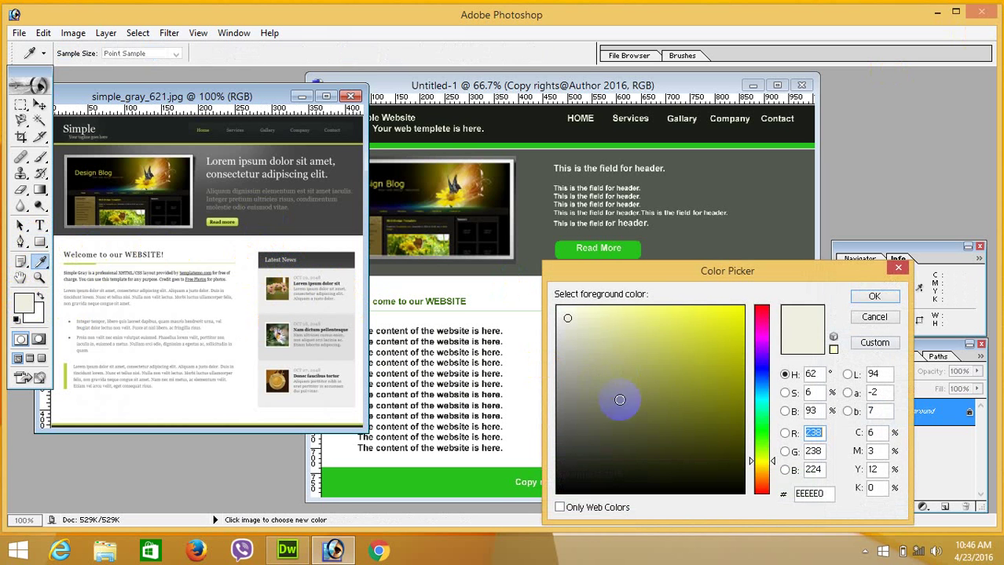
click(761, 383)
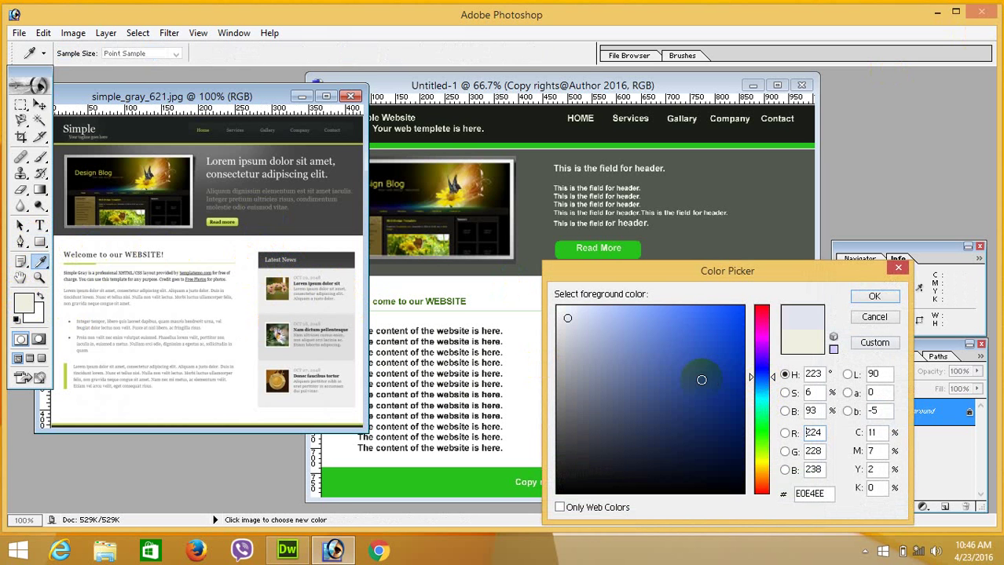
click(873, 297)
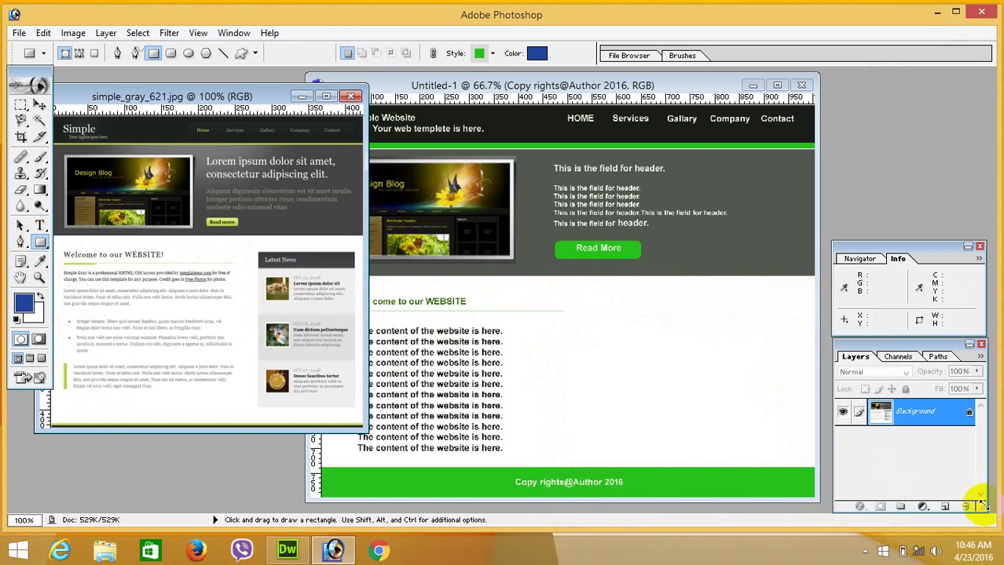
click(663, 85)
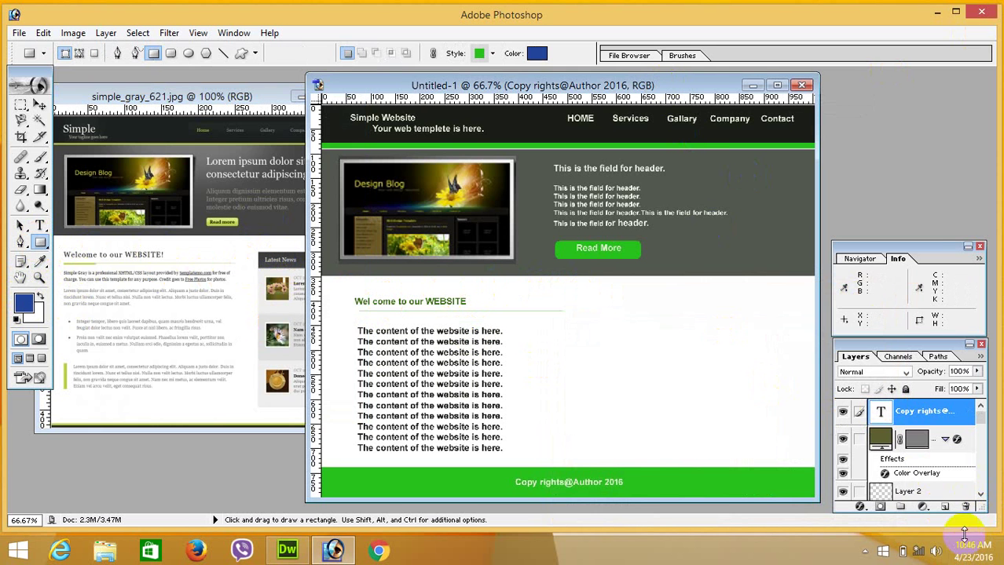
click(946, 507)
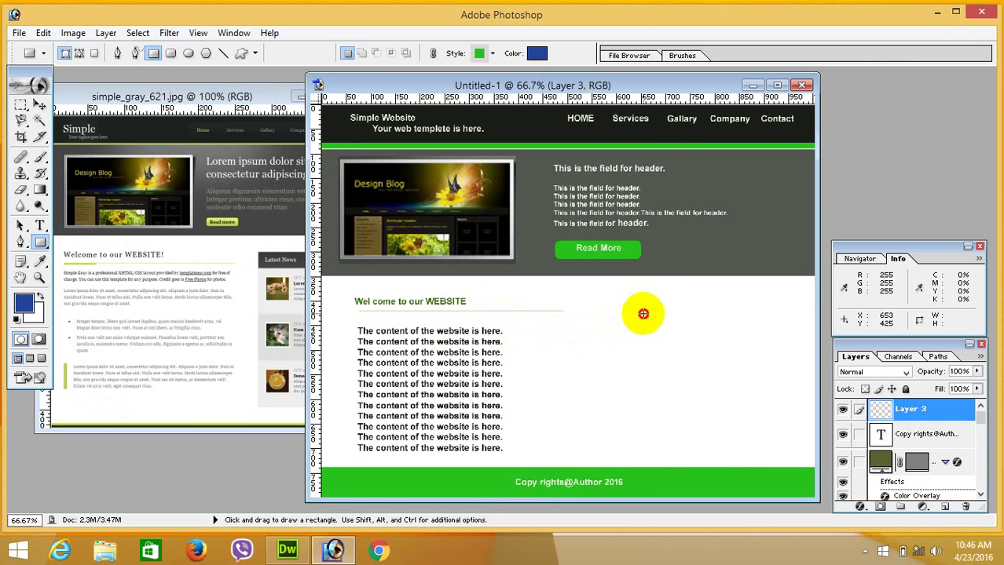
drag(643, 314, 802, 341)
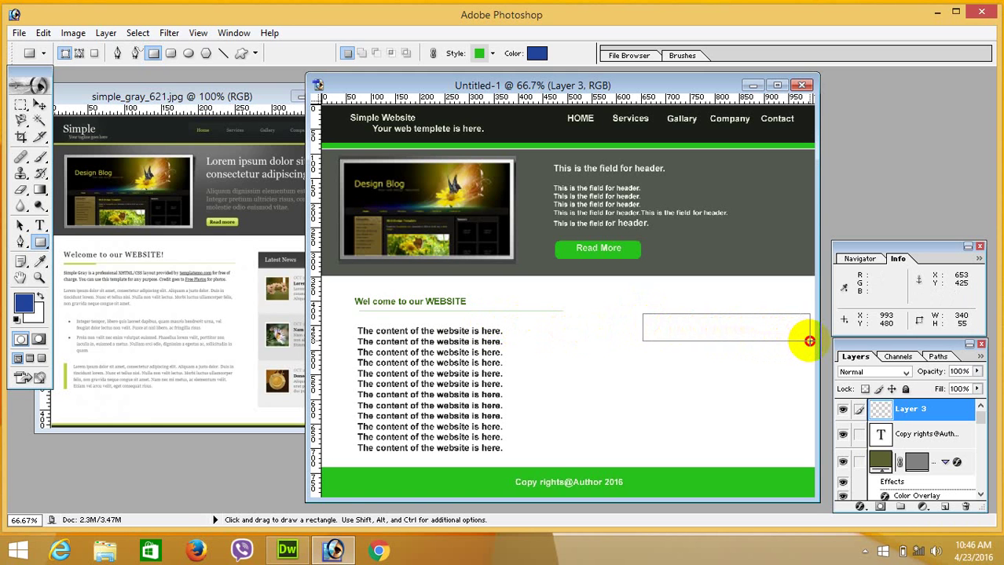
drag(815, 340, 813, 341)
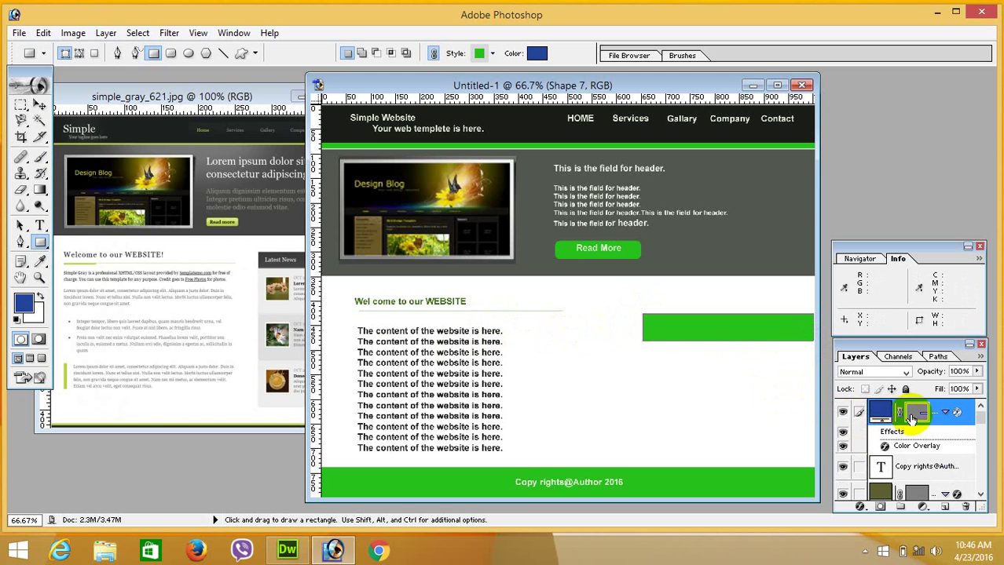
Step: Try to change the fill colour of the sidebar rectangle's shape layer
click(942, 413)
click(942, 413)
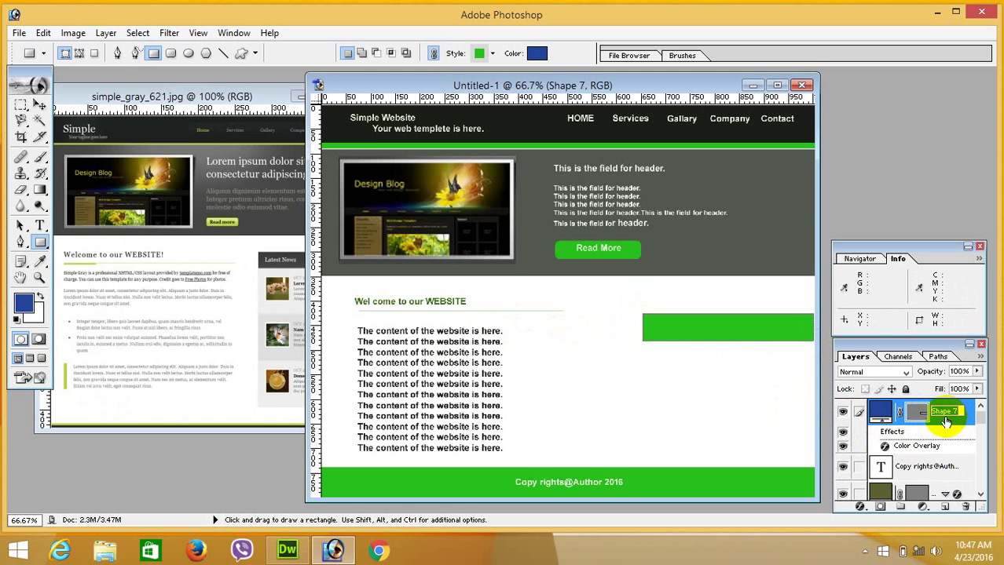
double_click(878, 411)
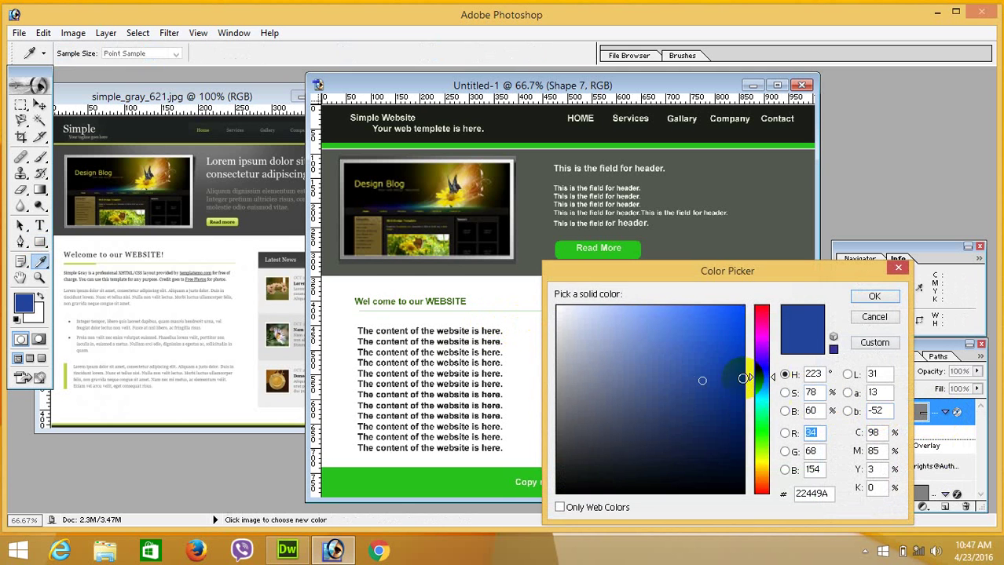
click(867, 298)
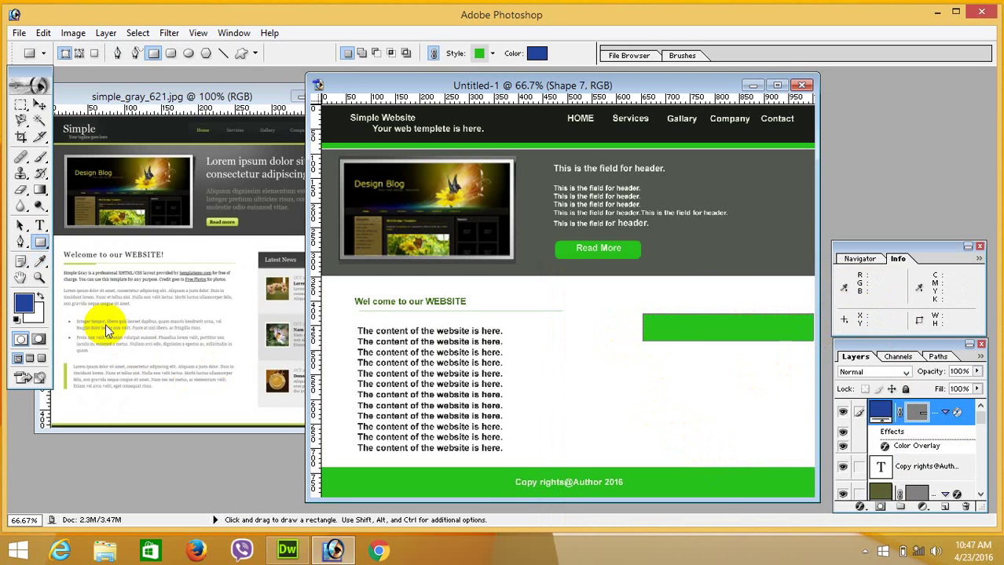
Step: Add the text "Latest News" in 18 px bold Arial inside the sidebar heading rectangle
click(39, 225)
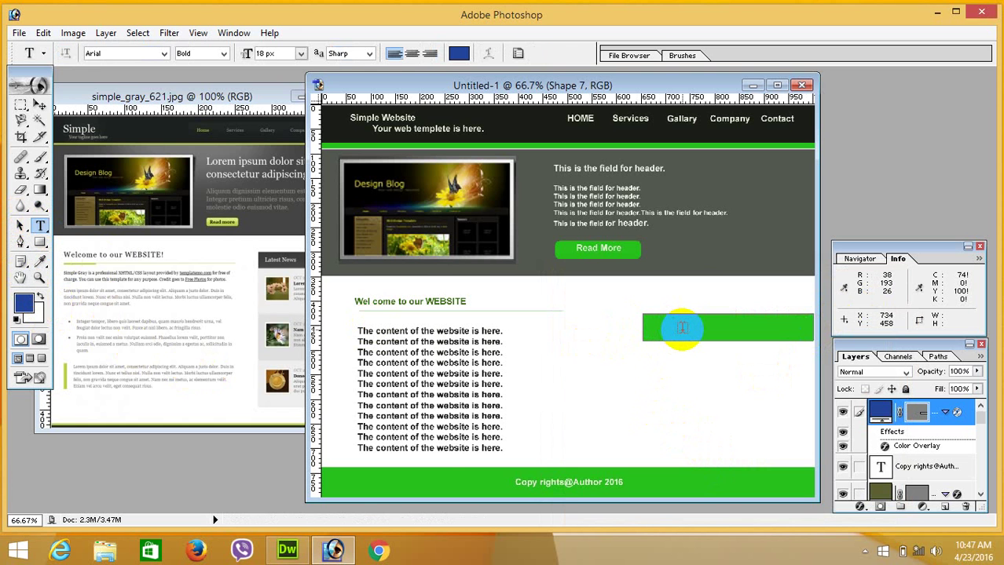
click(681, 329)
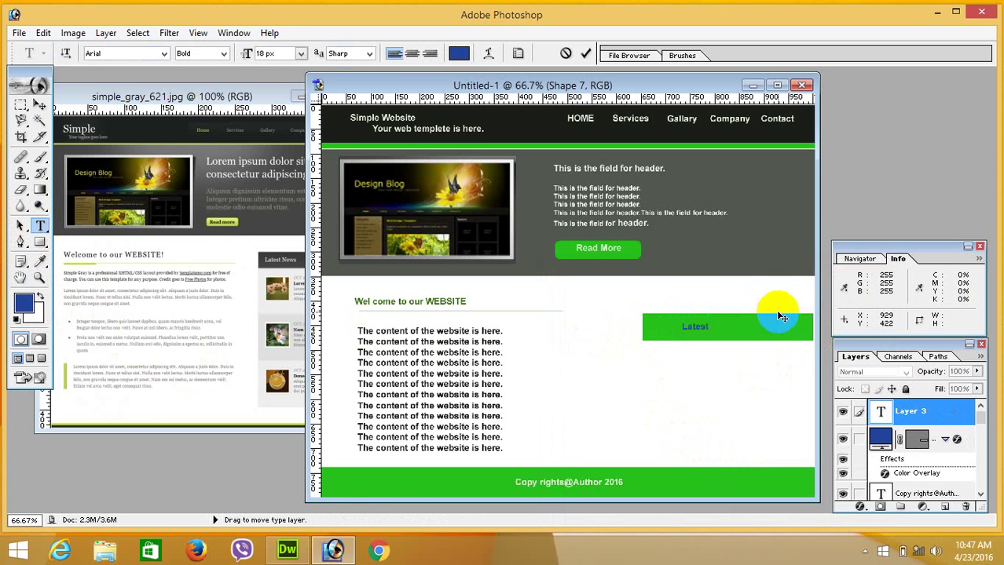
text(Latest News)
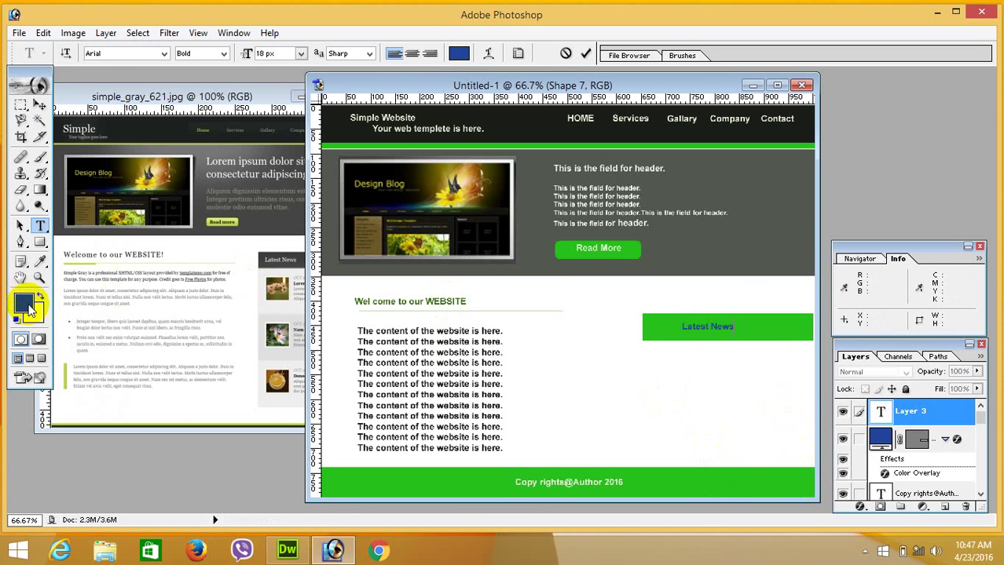
Step: Set the foreground colour to yellow-green B5CC34
click(25, 303)
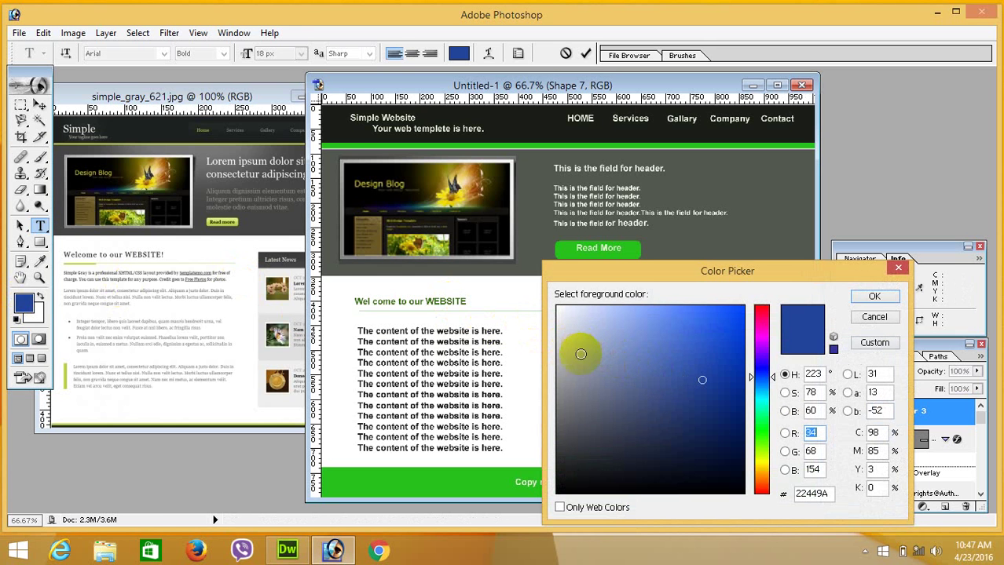
click(762, 458)
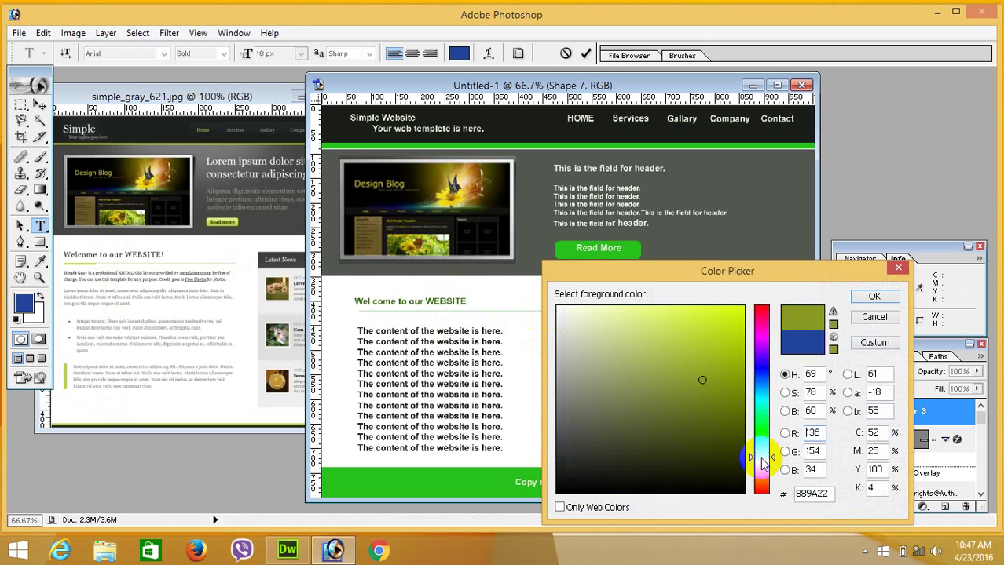
drag(703, 355, 695, 344)
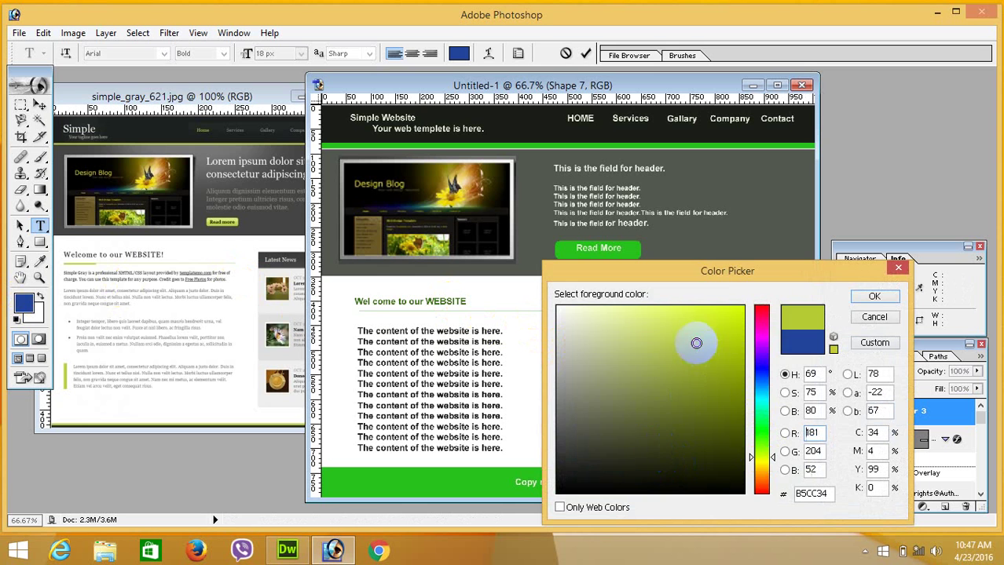
click(875, 296)
click(31, 307)
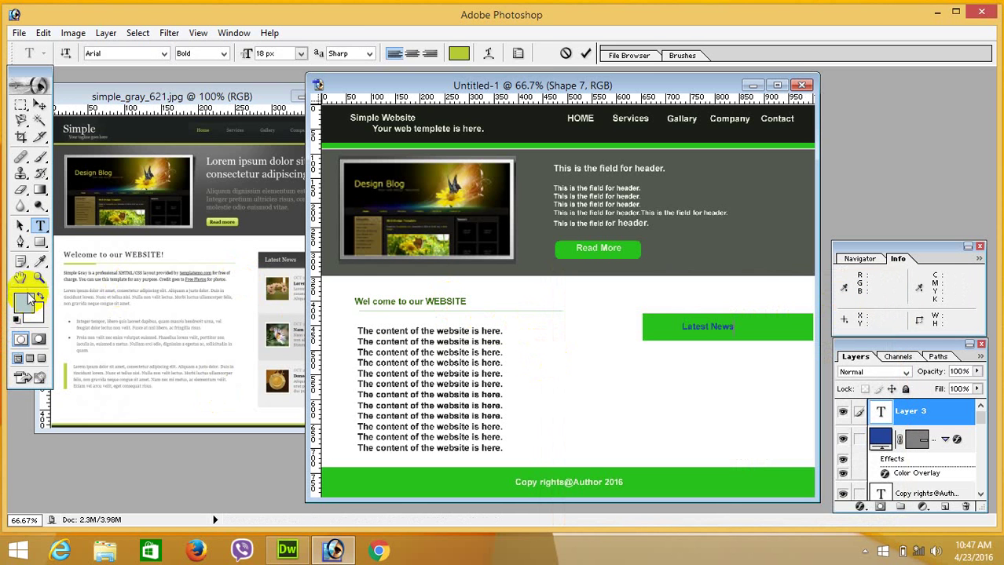
Step: Try to draw a sidebar body rectangle about 345 by 250 px between the Latest News heading and the footer
click(40, 242)
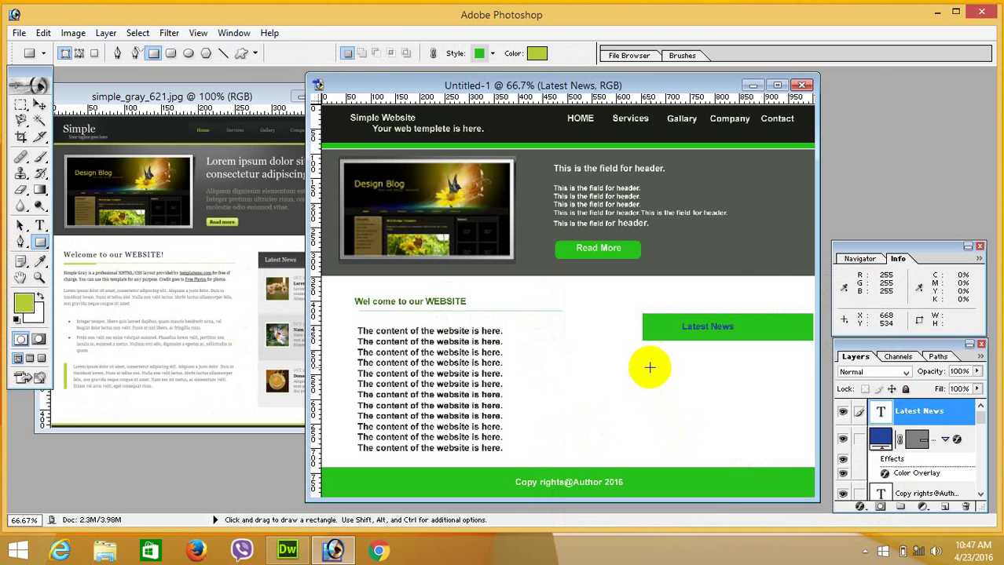
drag(642, 342, 813, 467)
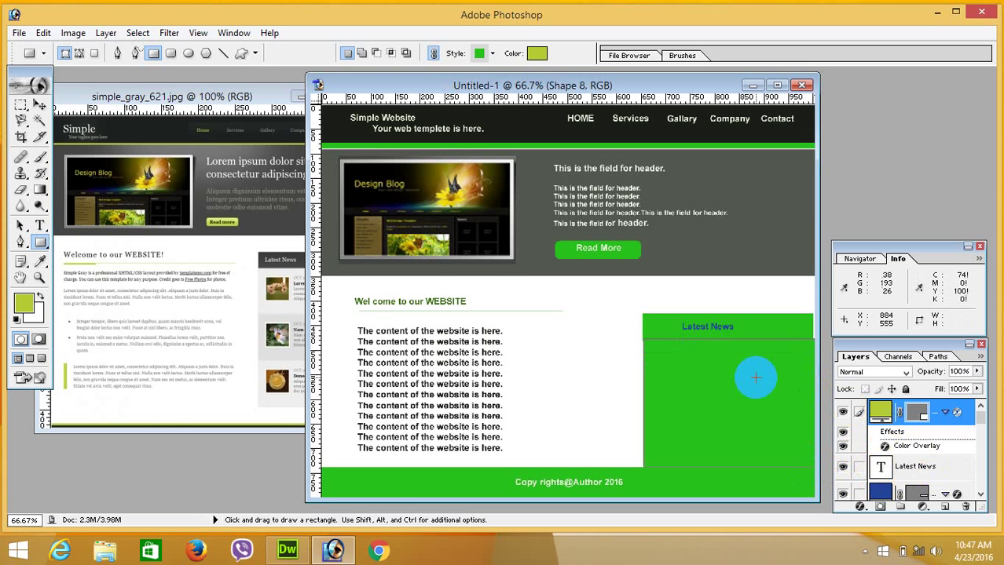
key(ctrl)
key(ctrl+z)
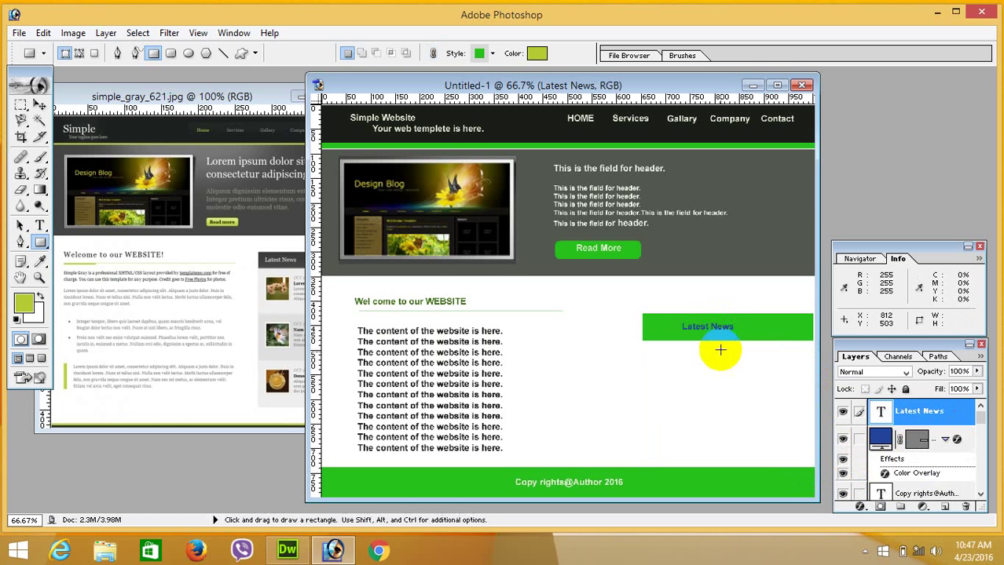
Step: Create a new layer above the Latest News text and give it a turquoise Color Overlay at 100% opacity
click(945, 507)
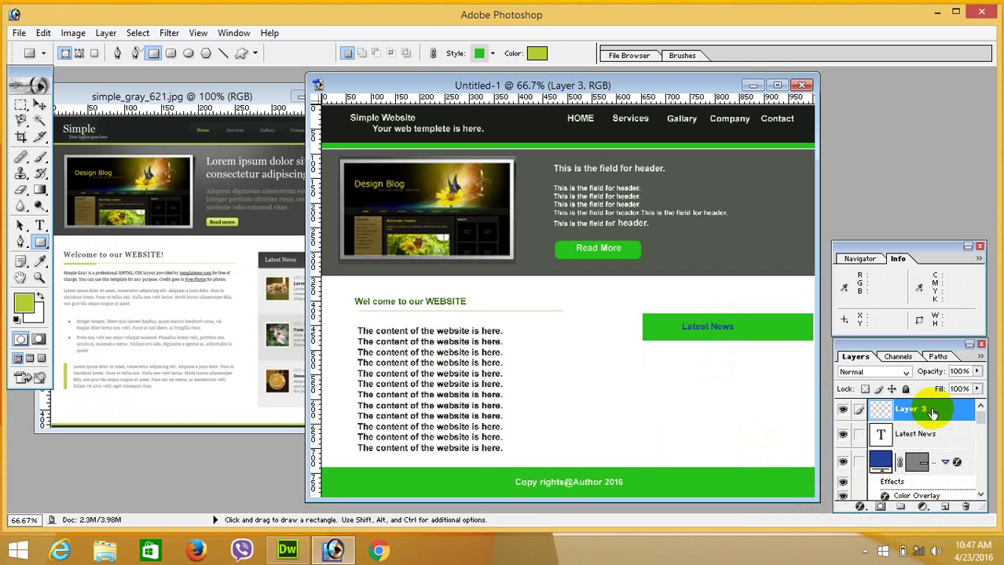
double_click(933, 414)
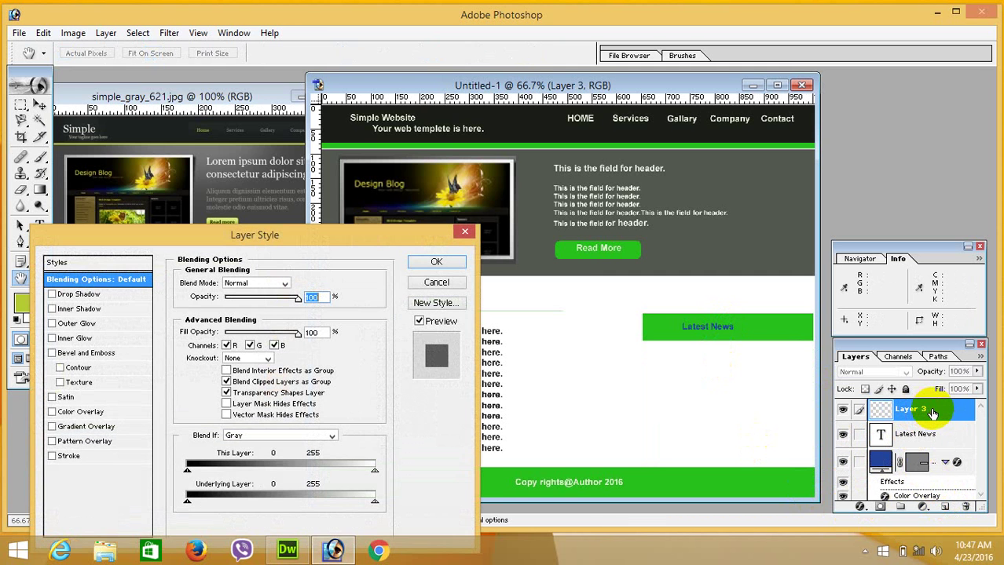
click(88, 413)
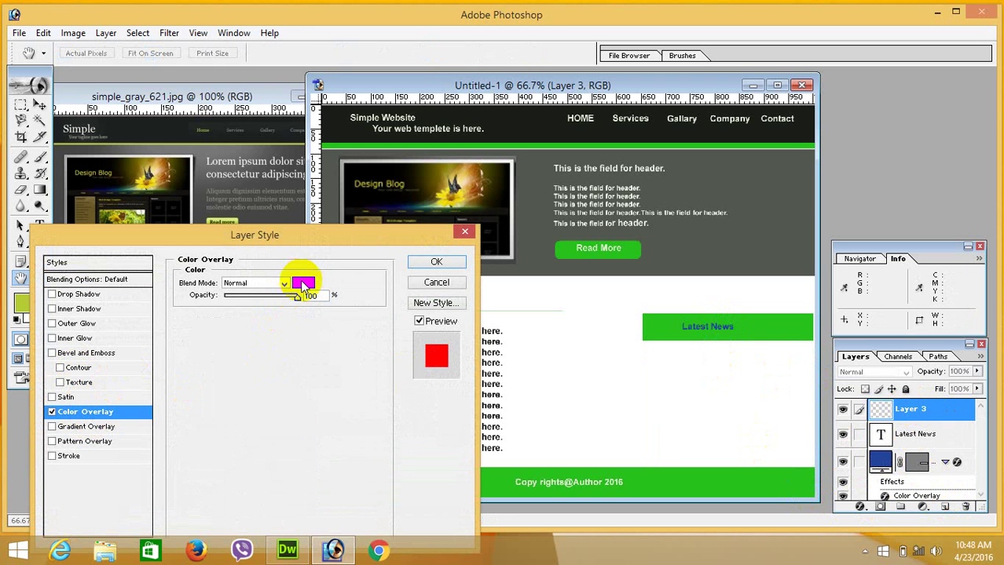
click(302, 284)
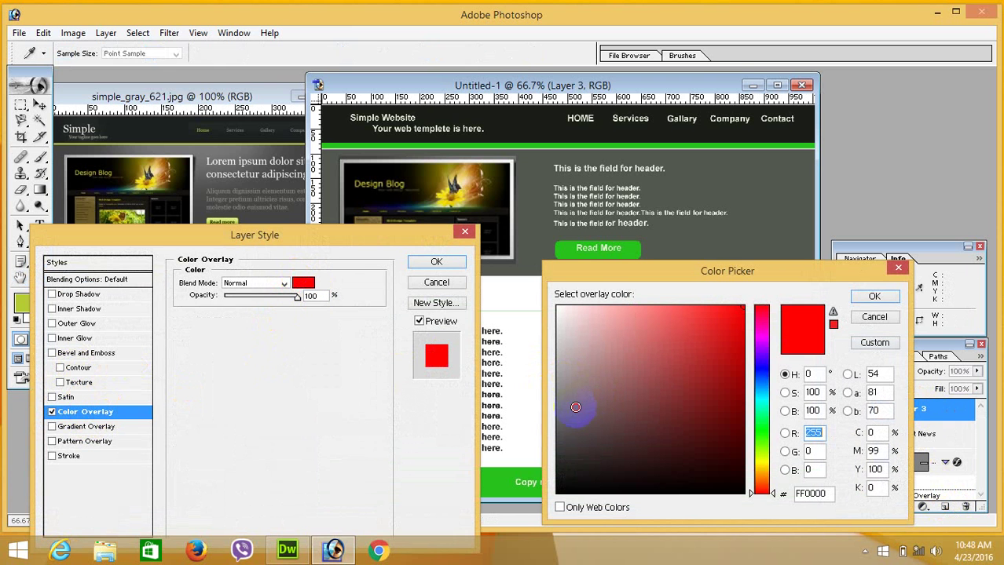
click(575, 407)
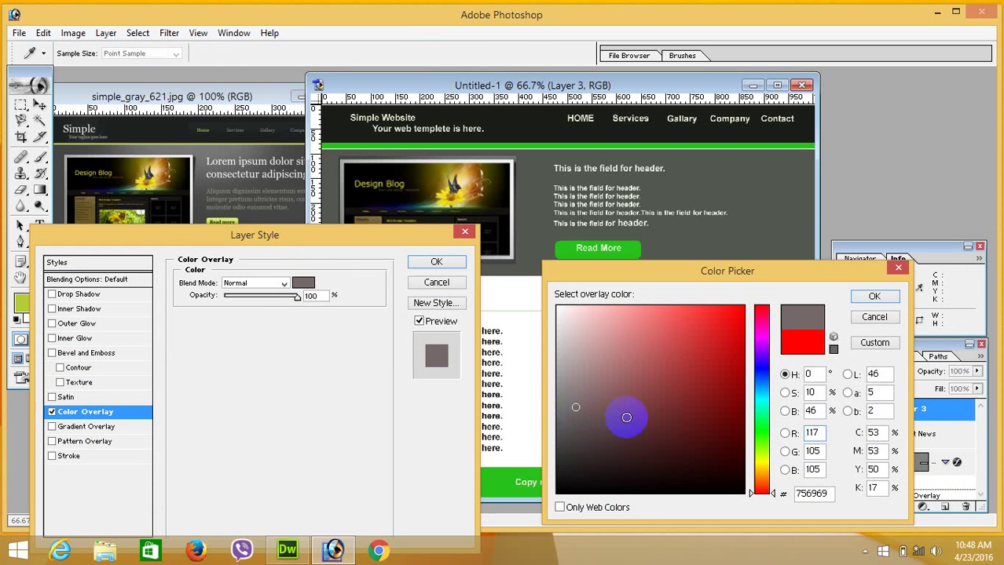
click(762, 402)
click(701, 335)
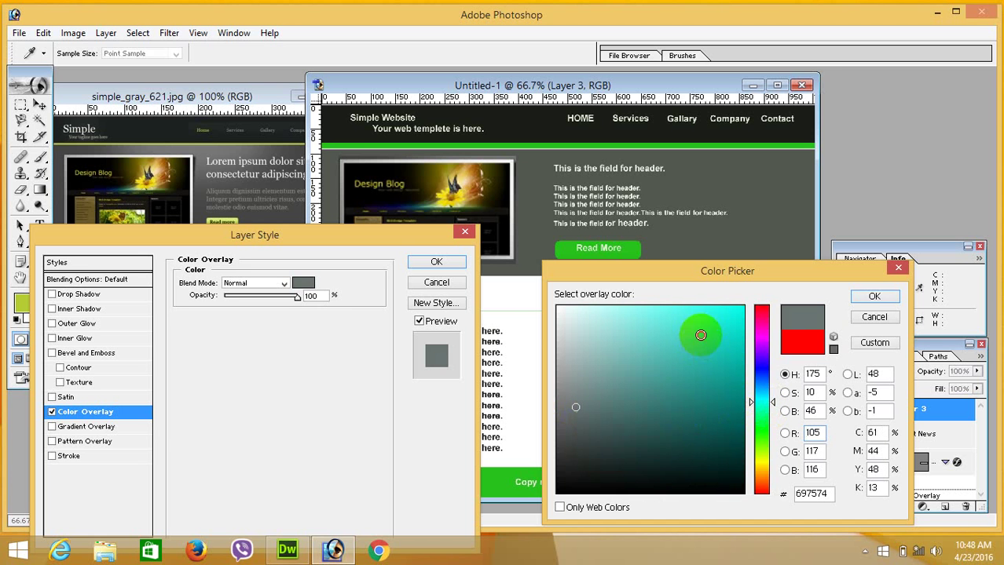
click(872, 295)
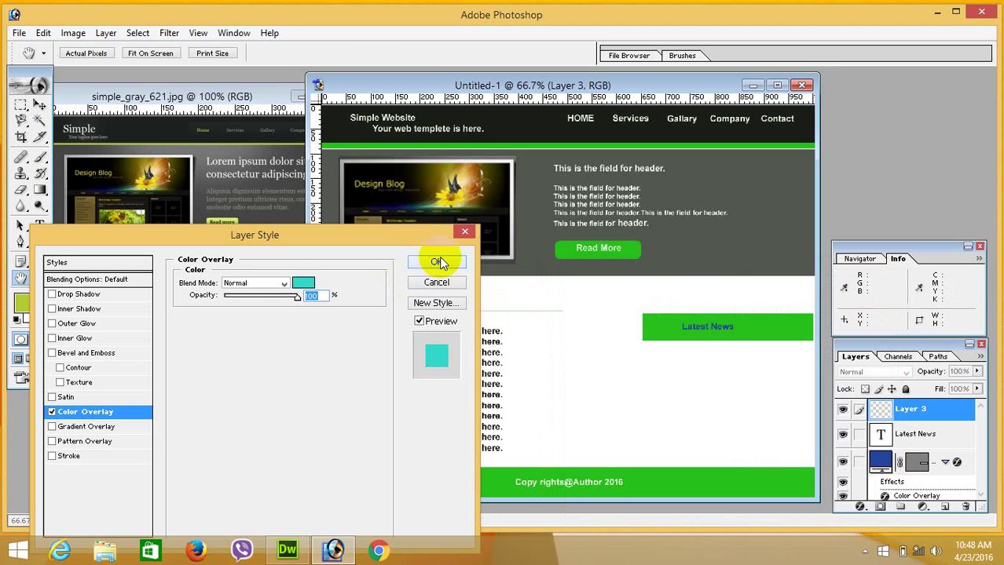
click(437, 260)
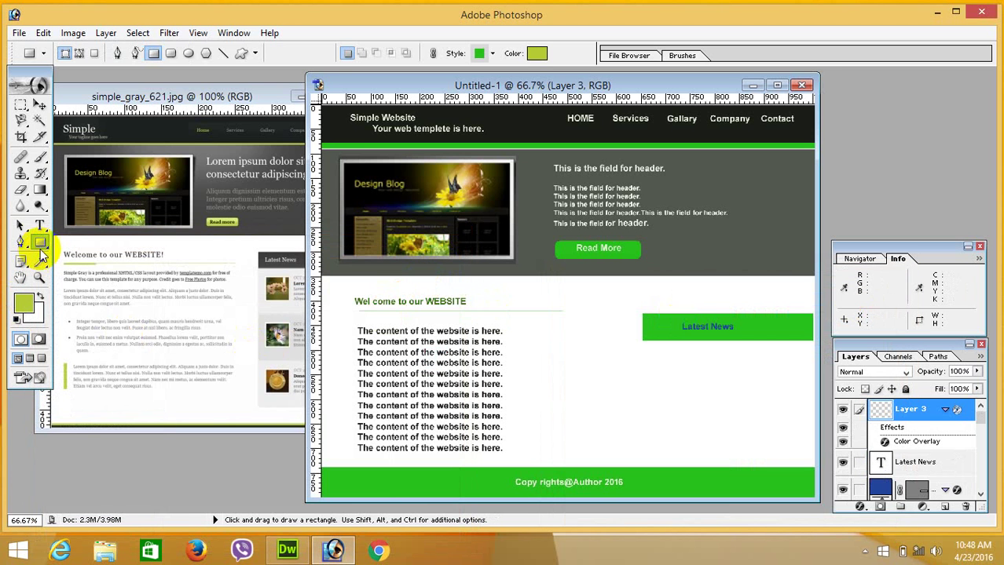
Step: Try to draw the sidebar body rectangle, about 340 by 255 px, on the new layer with the colour overlay
drag(658, 324, 812, 468)
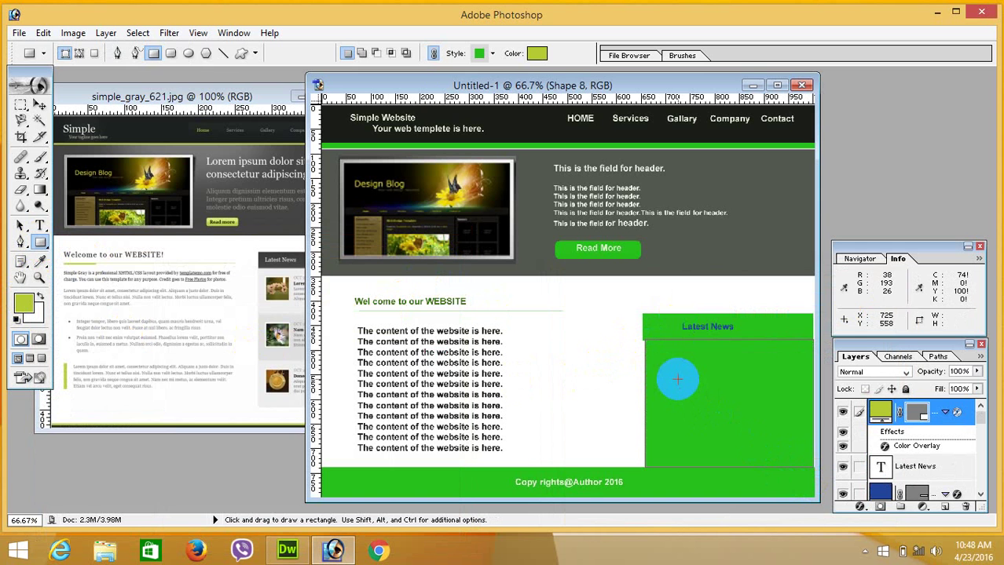
key(ctrl+z)
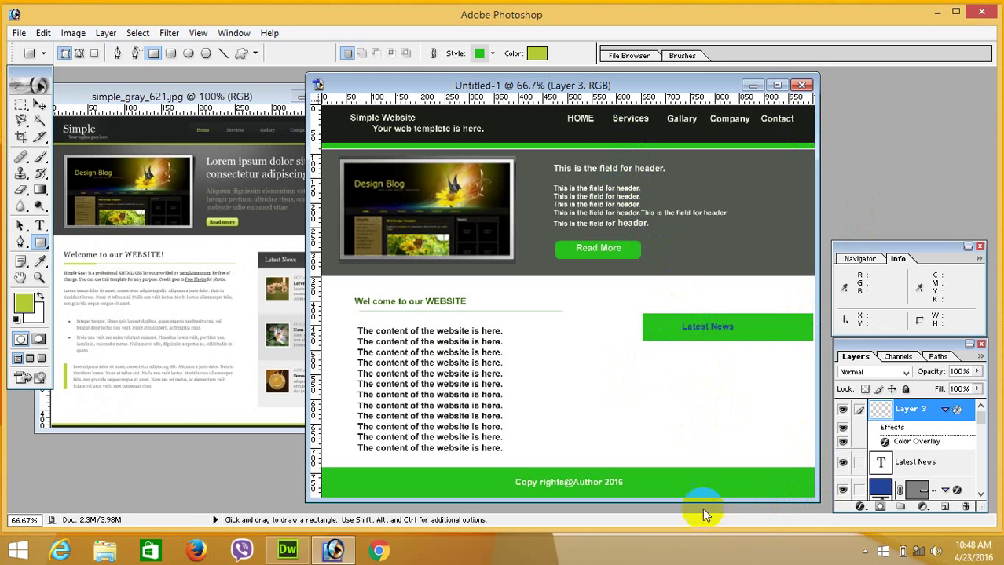
click(864, 552)
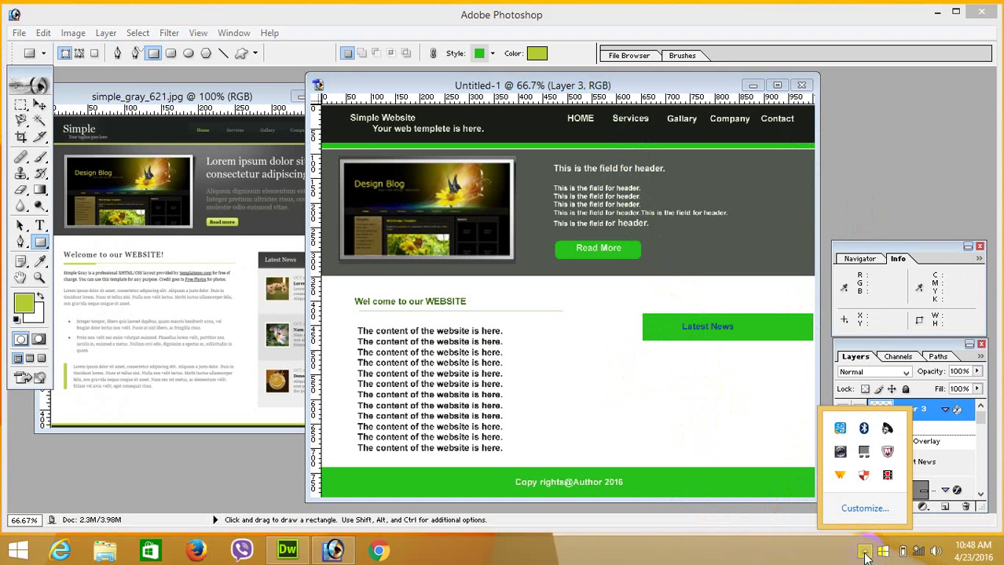